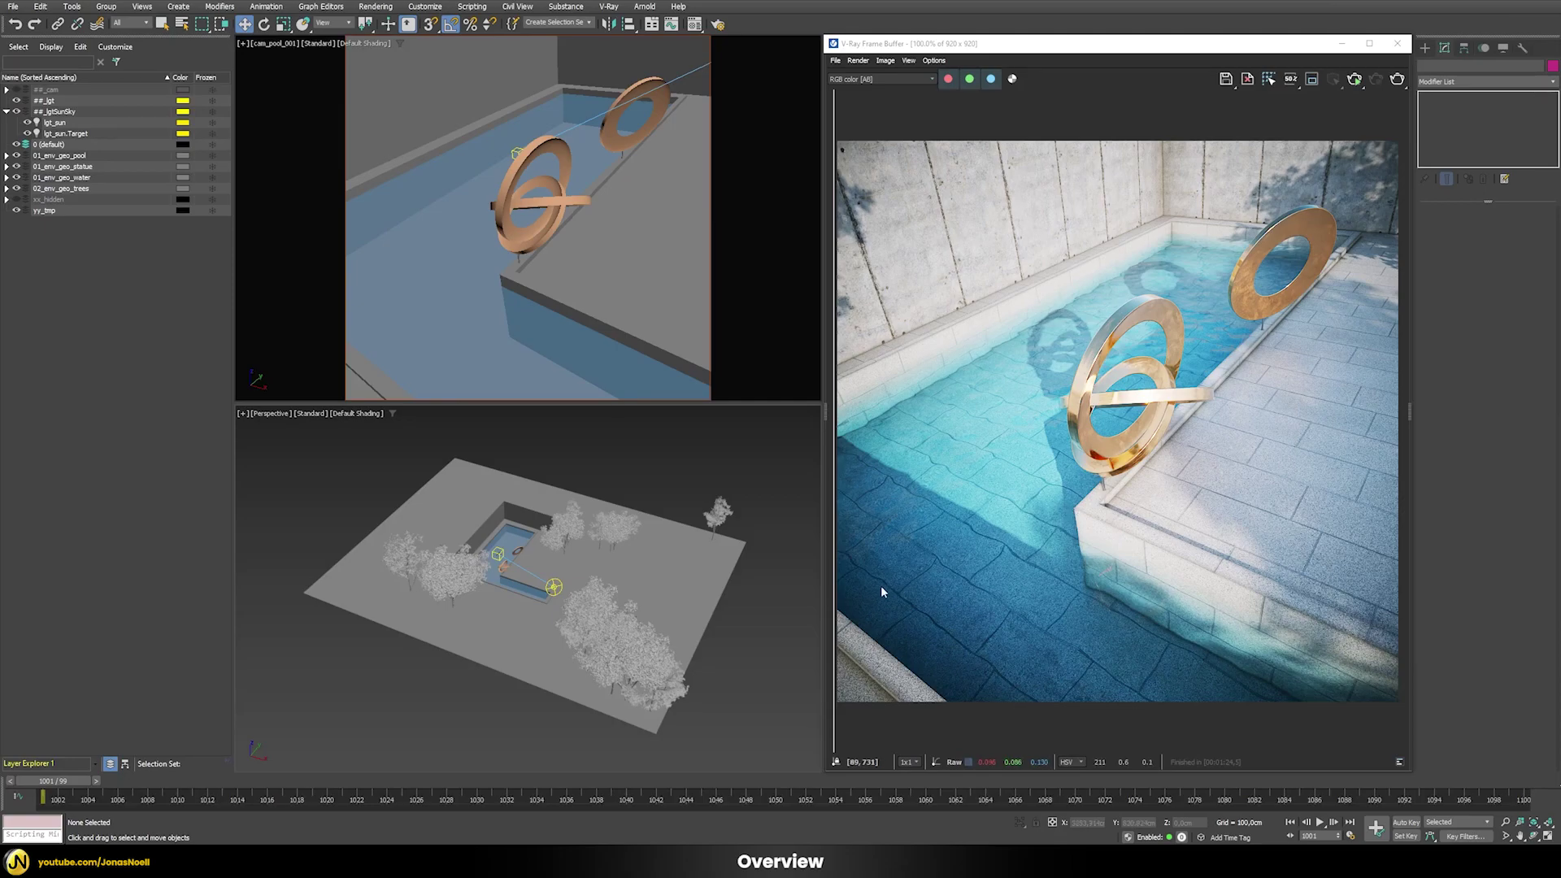
- Compare the two versions of the pool render across the full width of the frame
left_click_drag(836, 591, 1402, 520)
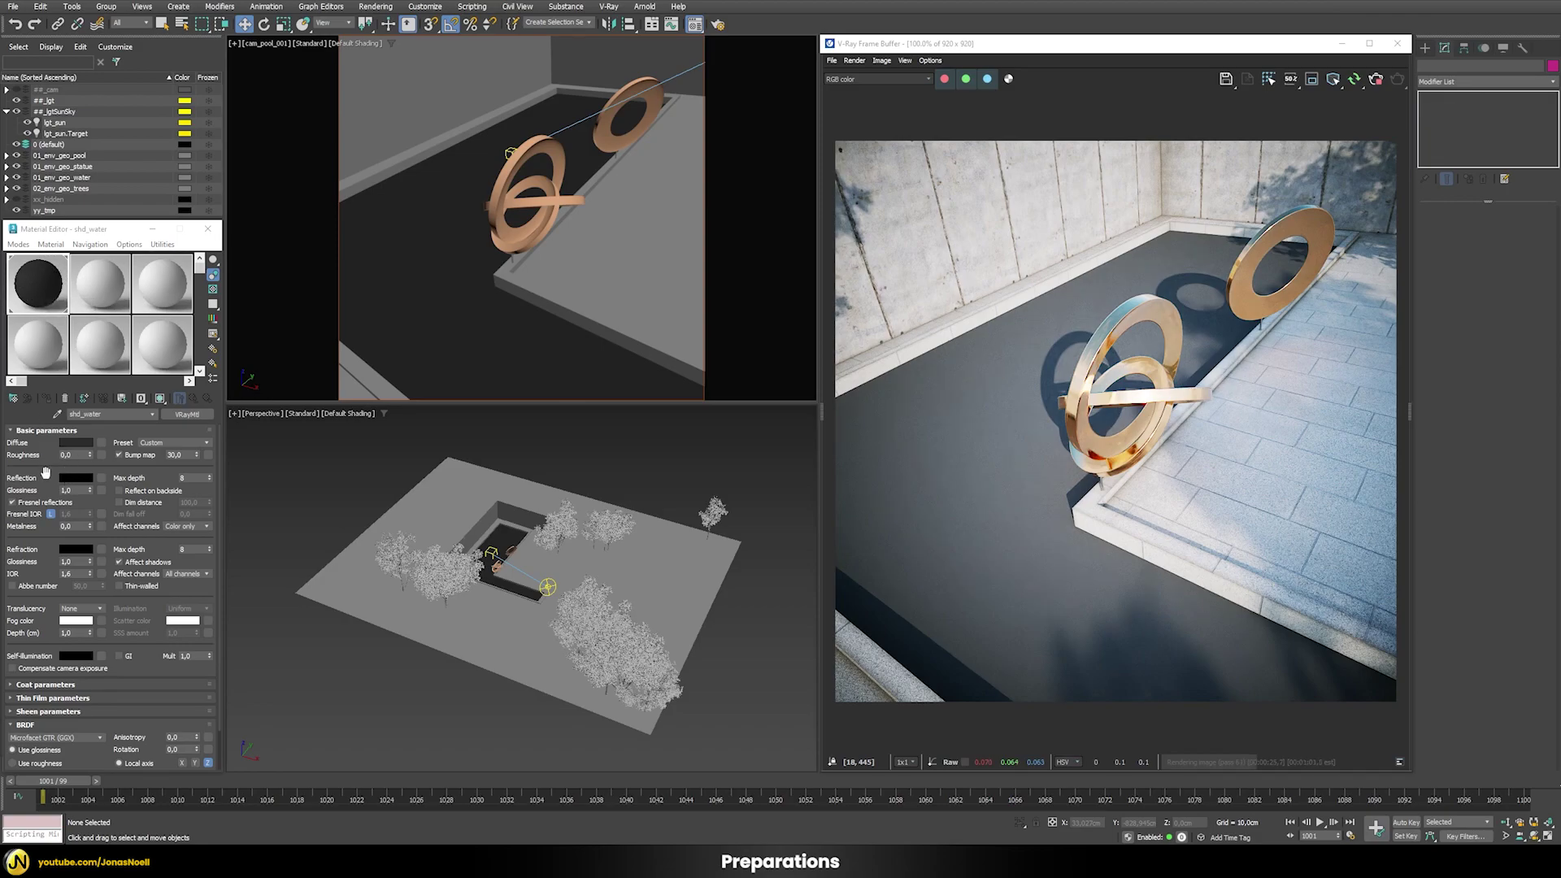
- Set both the reflection and refraction colors of the shd_water material to pure white
left_click(74, 480)
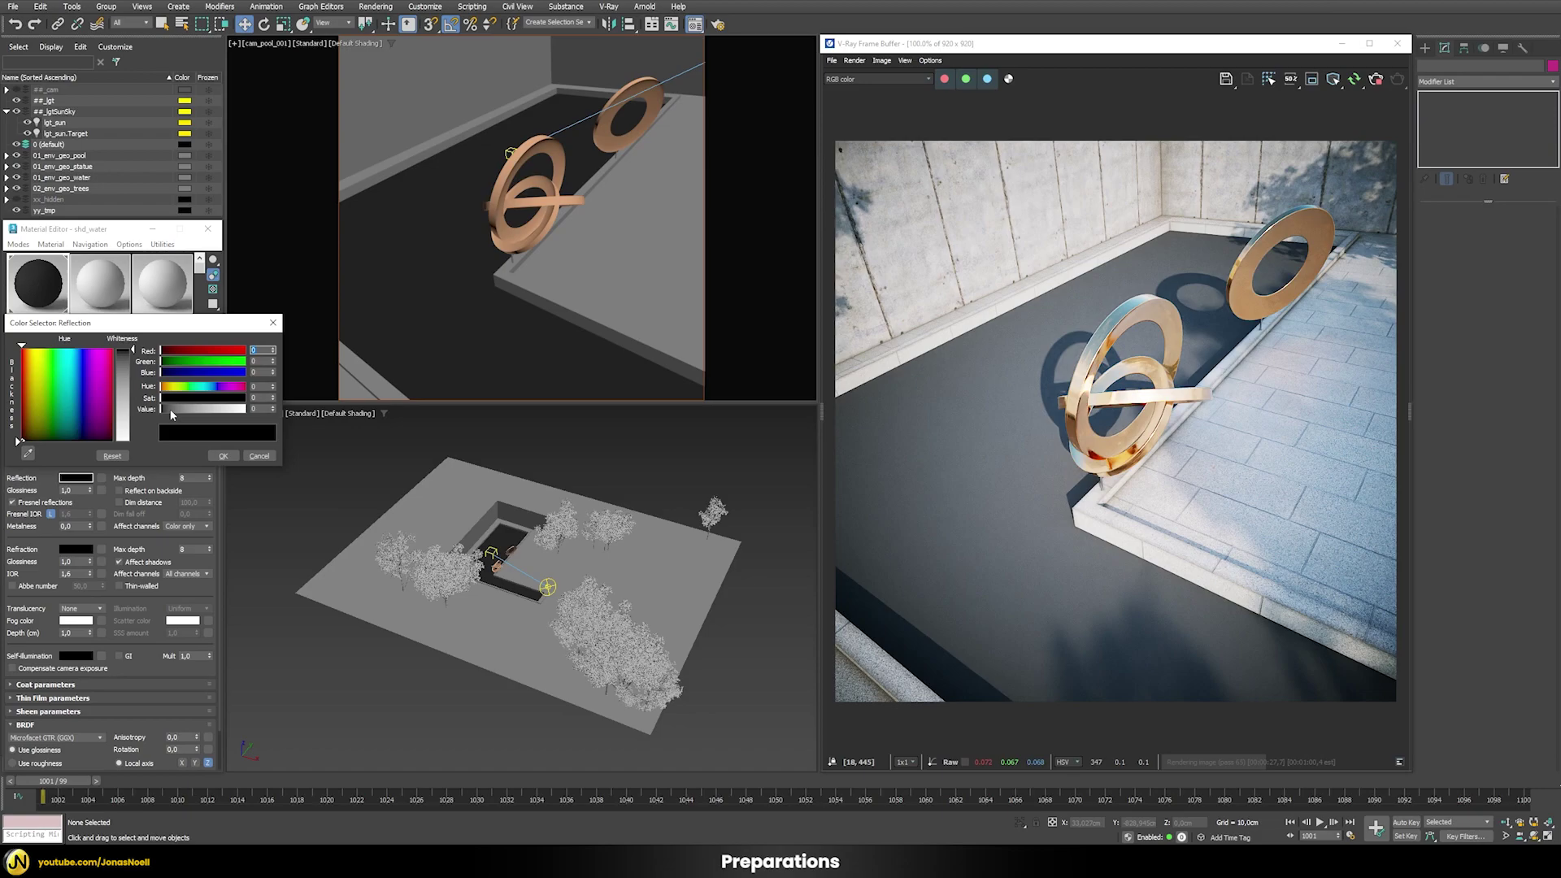
left_click_drag(169, 408, 246, 409)
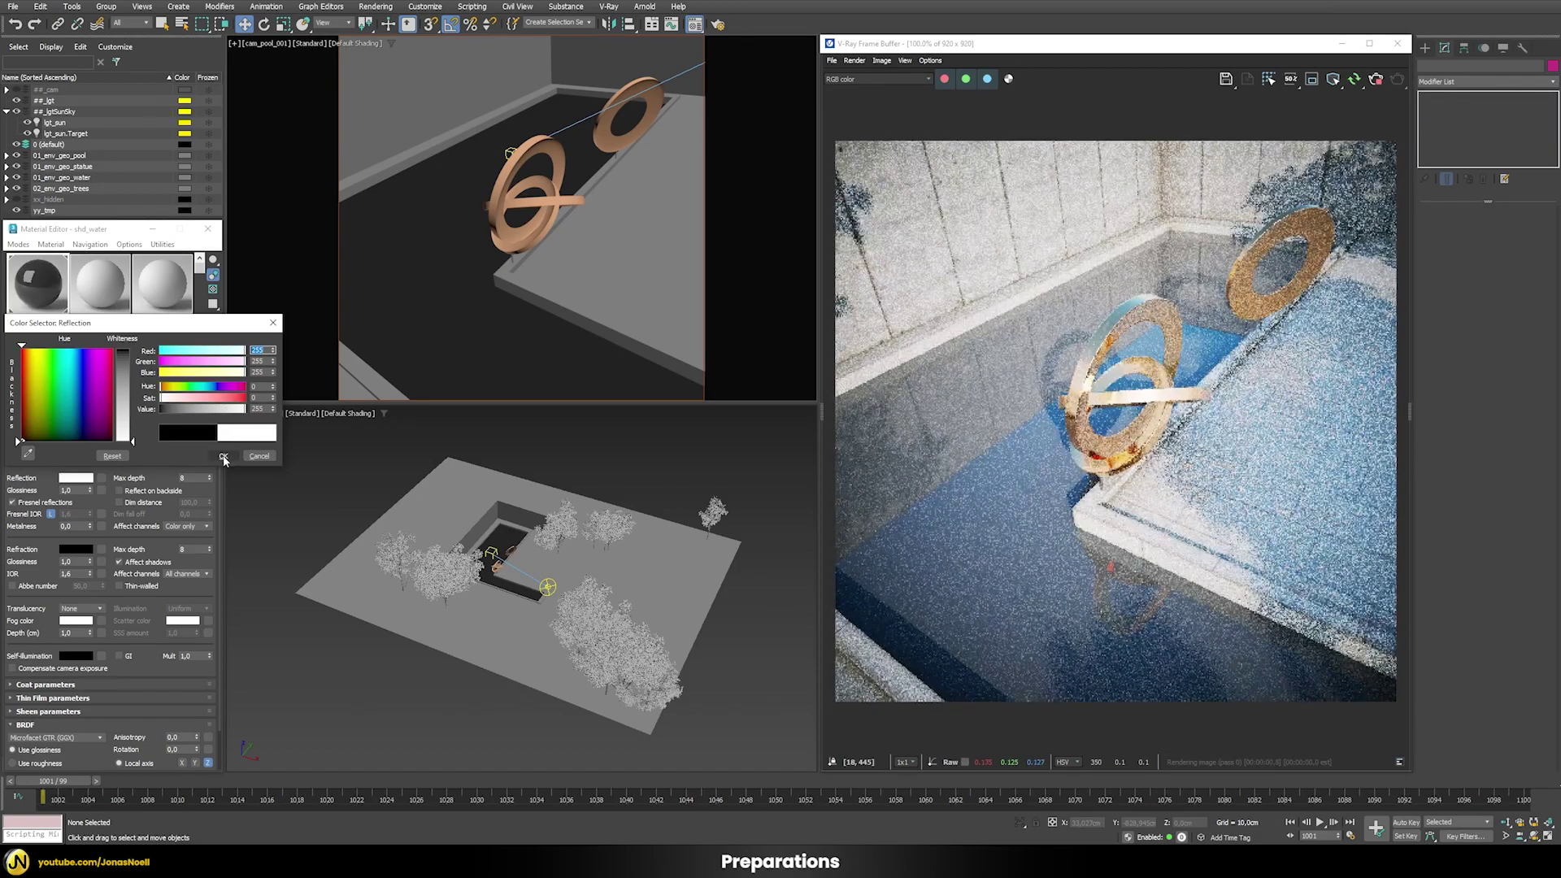
left_click(223, 457)
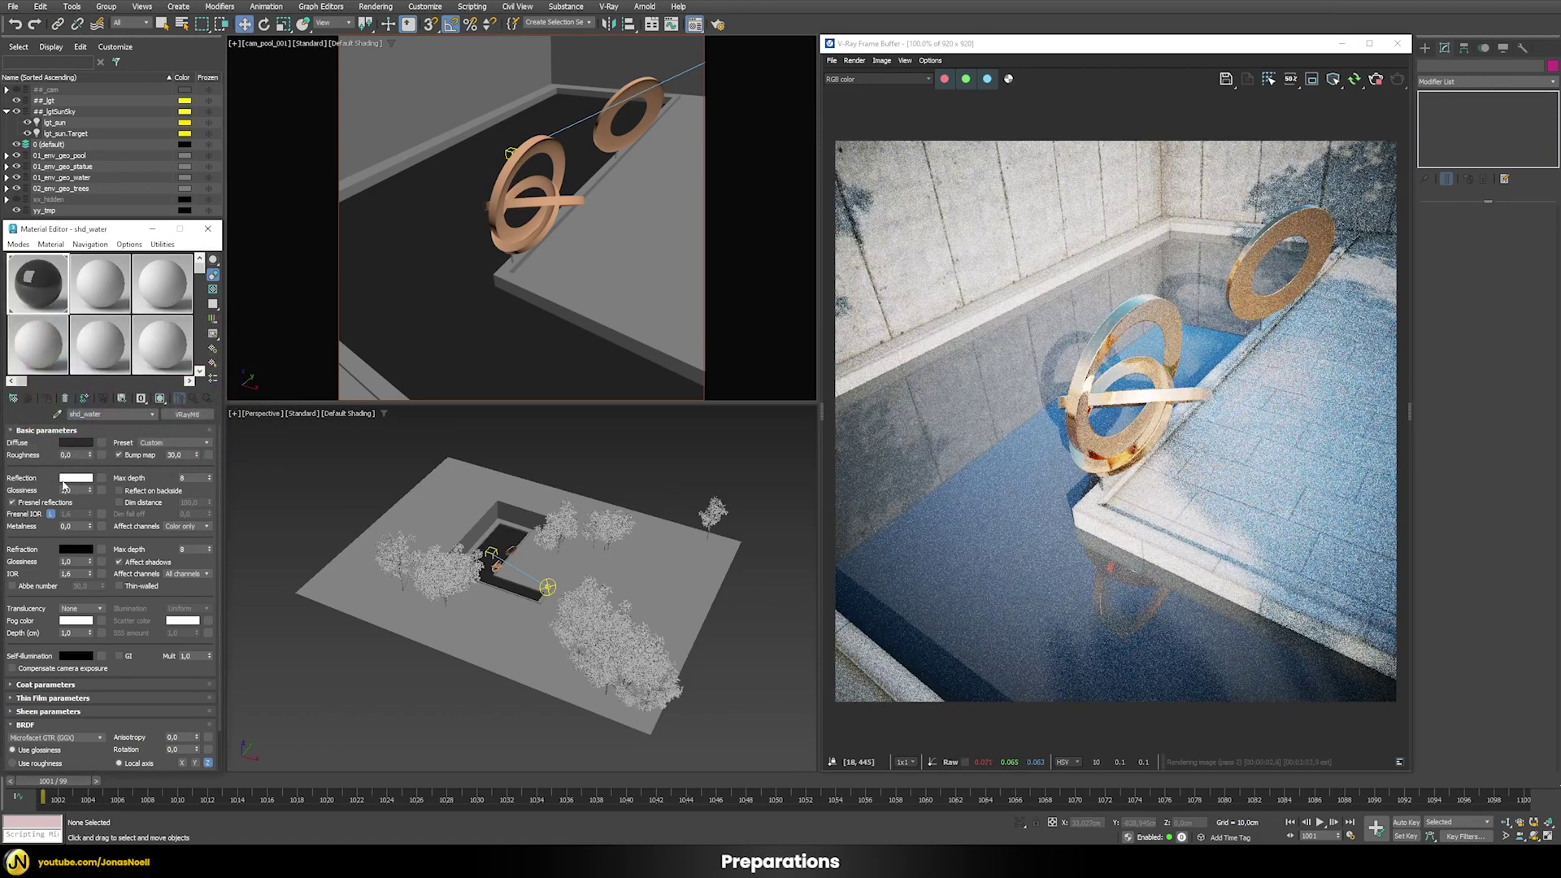
left_click(76, 550)
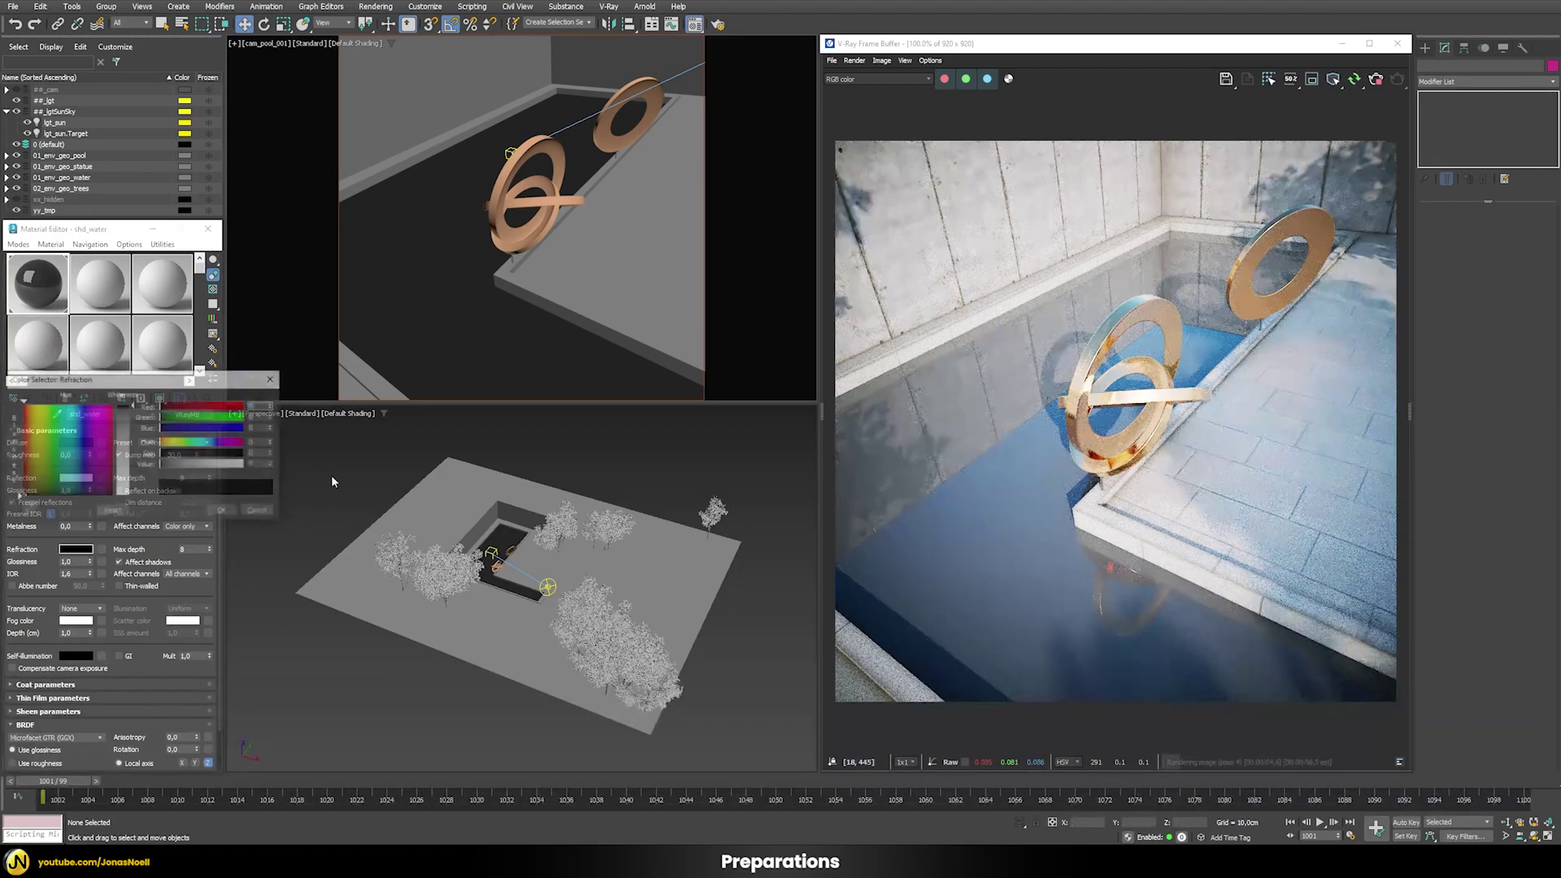
left_click_drag(171, 461, 261, 462)
left_click(232, 508)
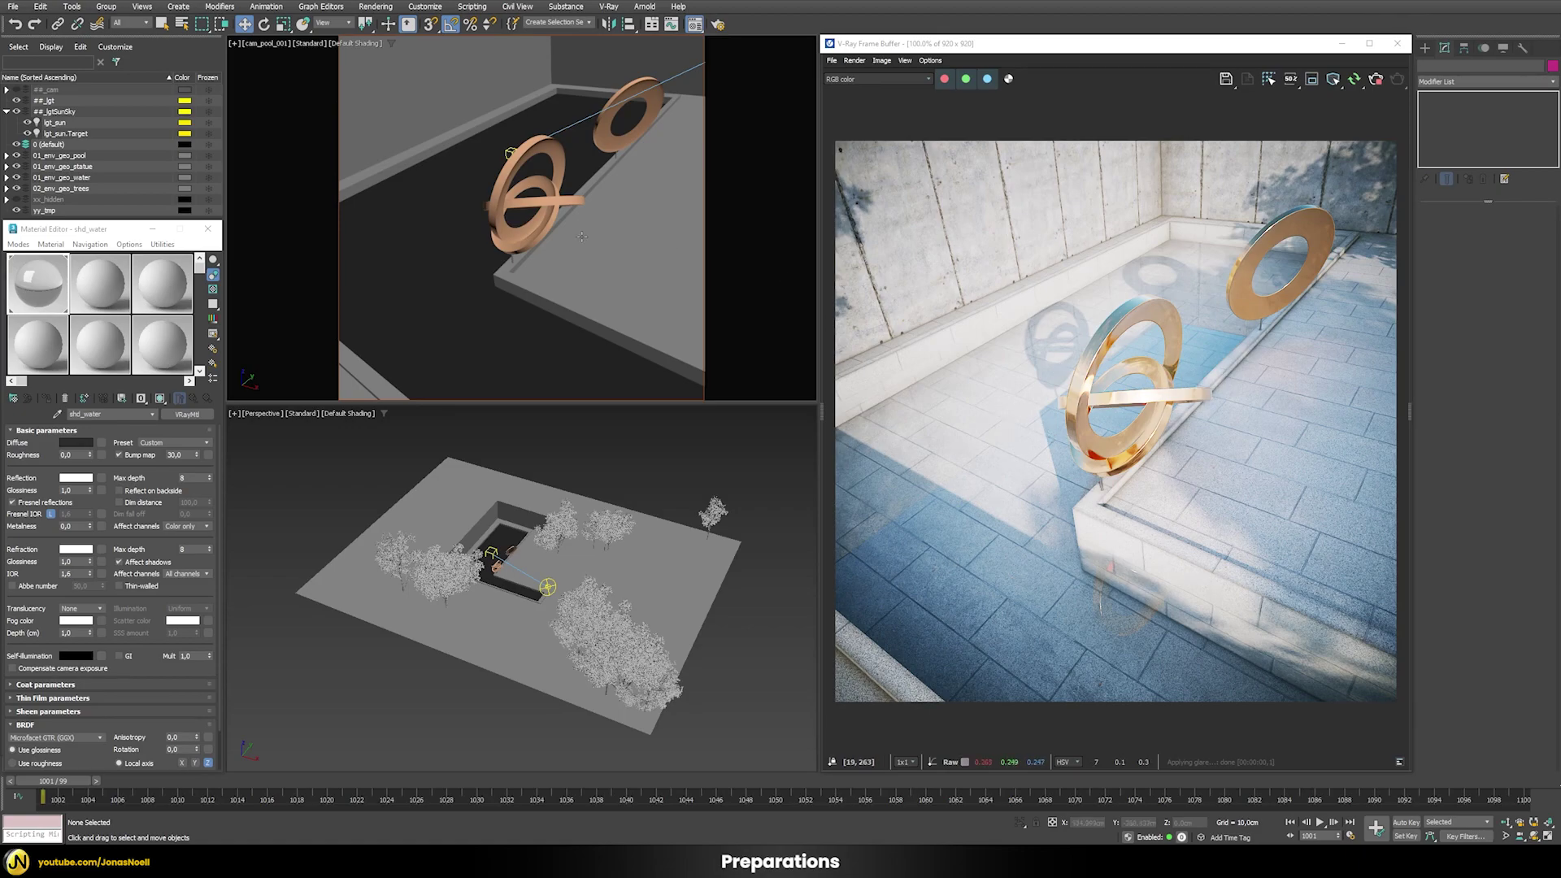
- Set the water material's fog color to hue 140 and saturation 3
left_click(76, 621)
left_click(261, 530)
type("14")
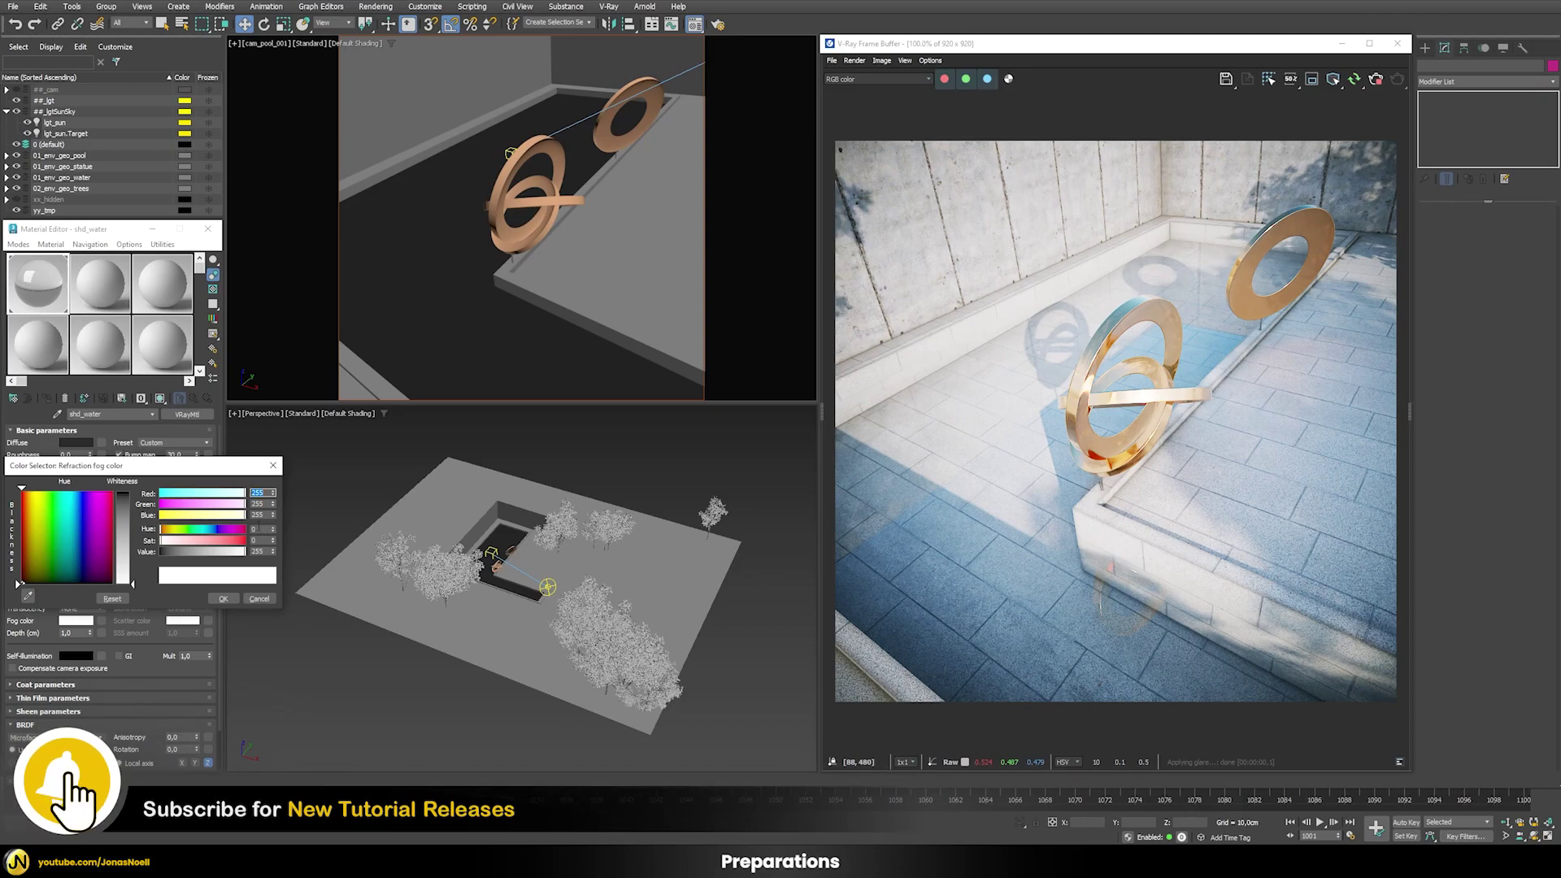
type("0")
key("Tab")
type("3")
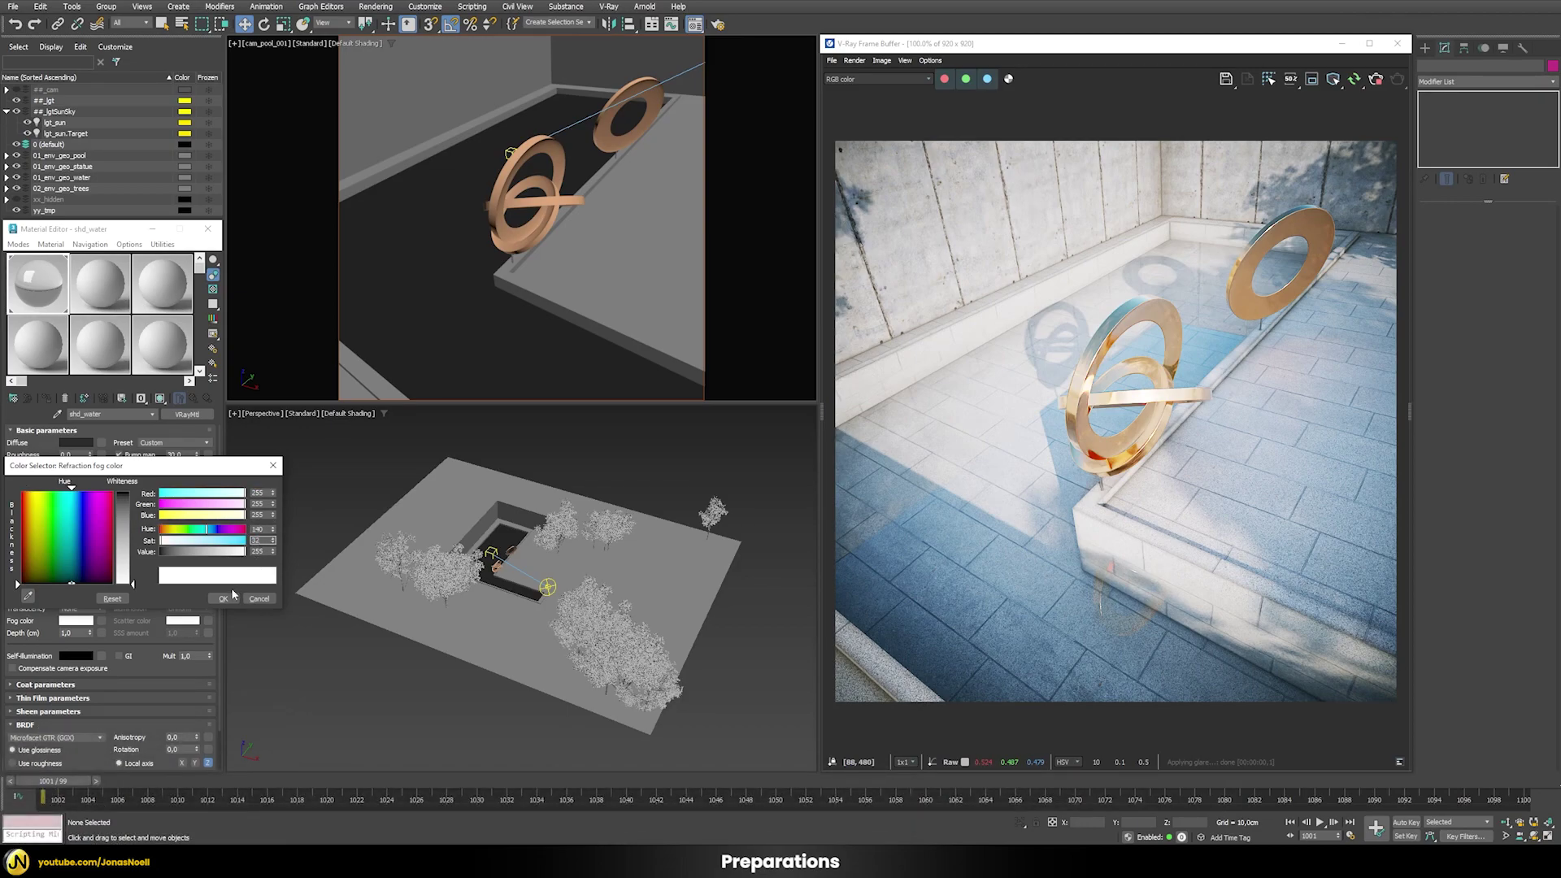
left_click(223, 599)
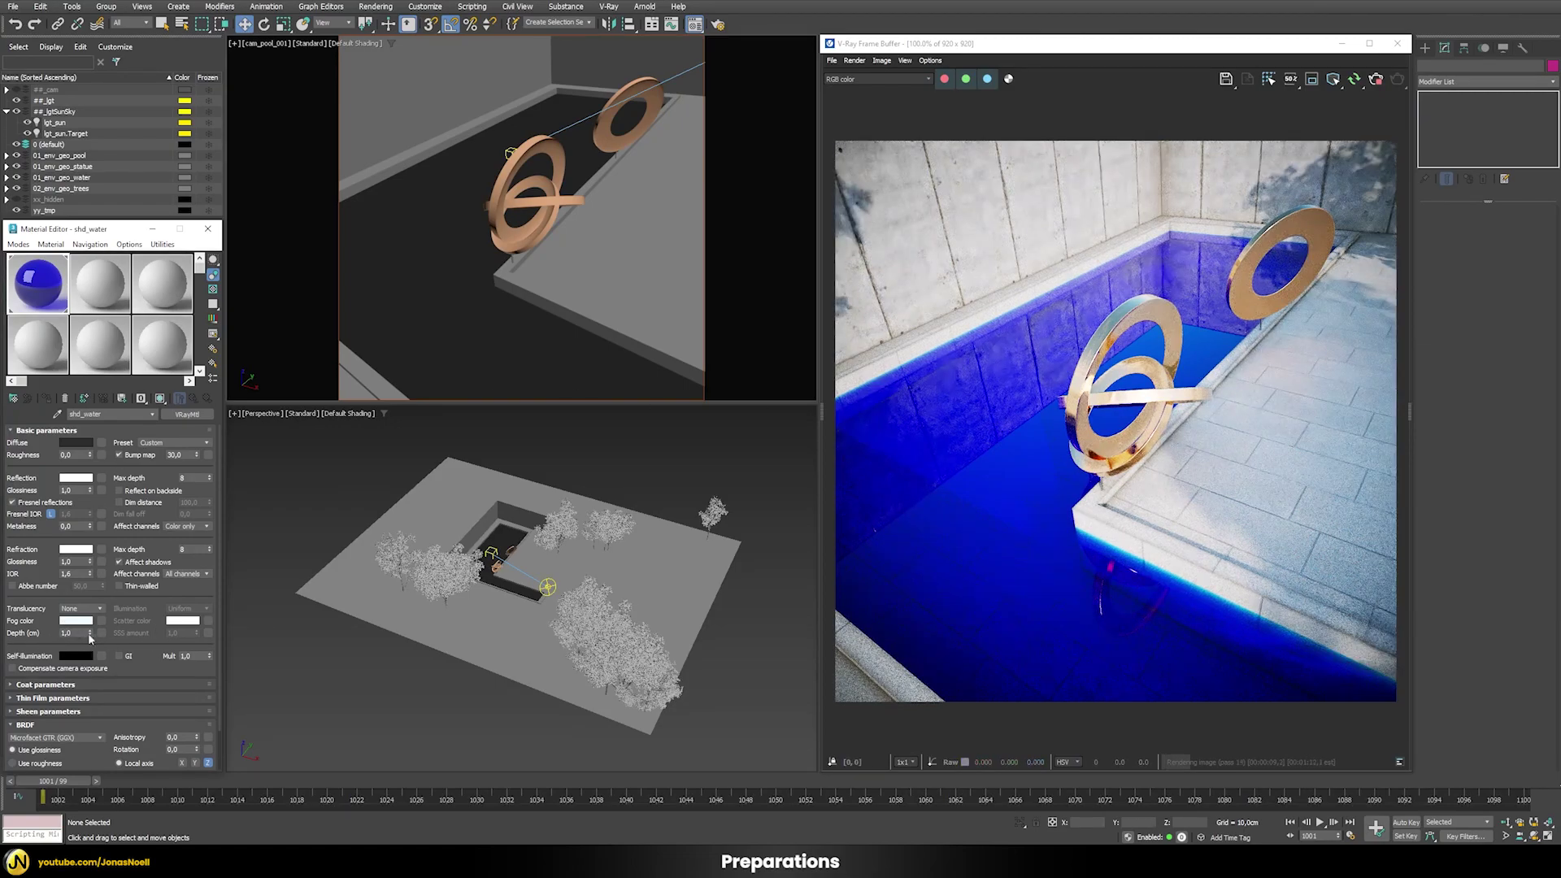
- Try a water fog depth of 25 cm, and settle on 50 cm
left_click(72, 633)
type("25")
key("Return")
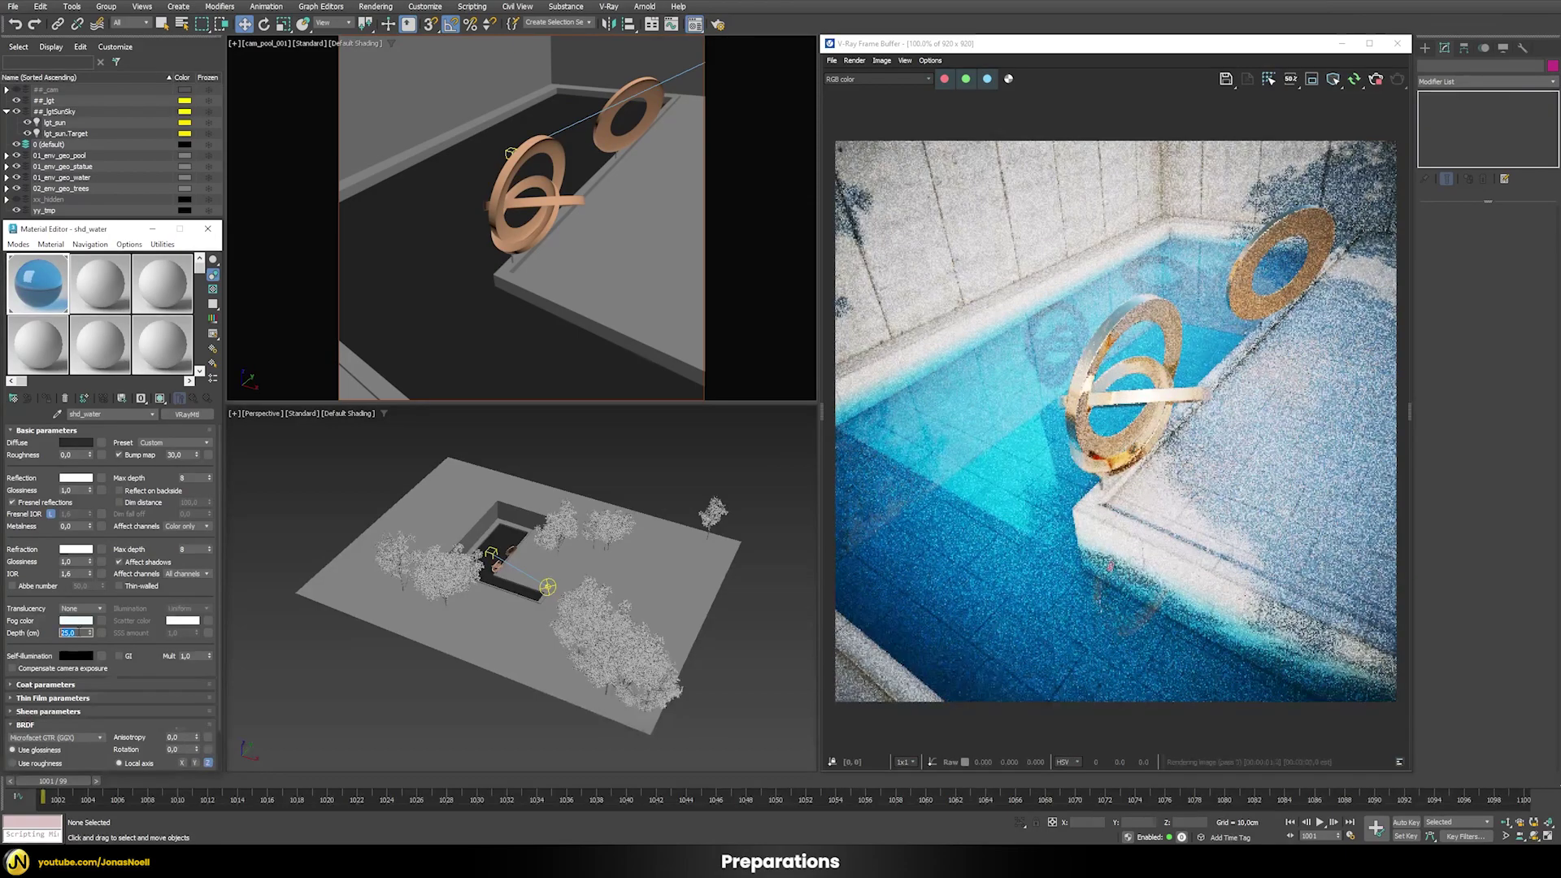
type("50")
key("Return")
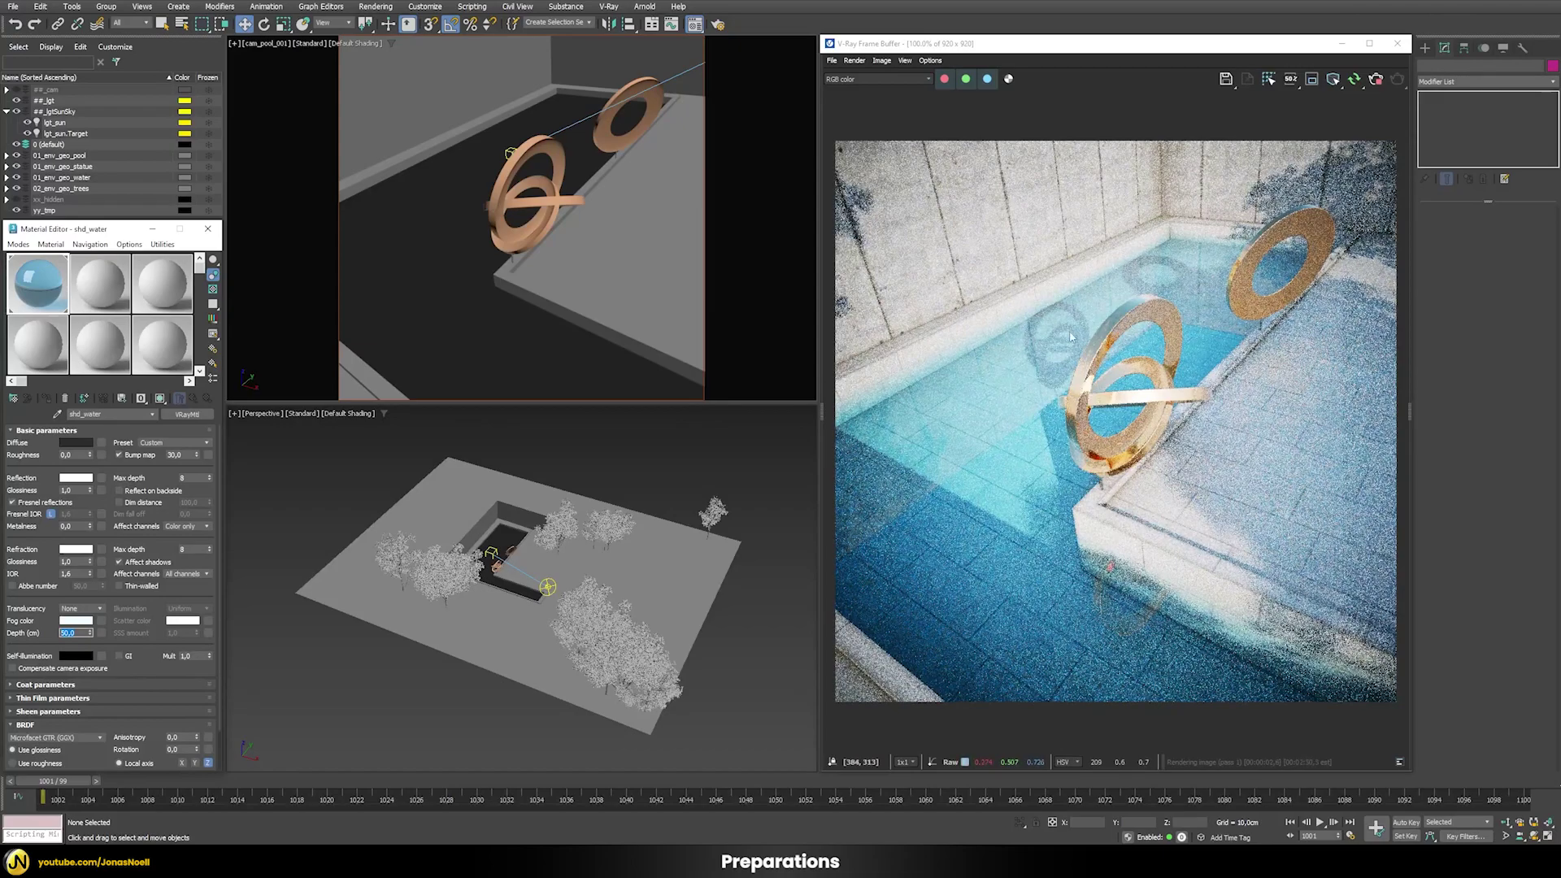
left_click(1130, 440)
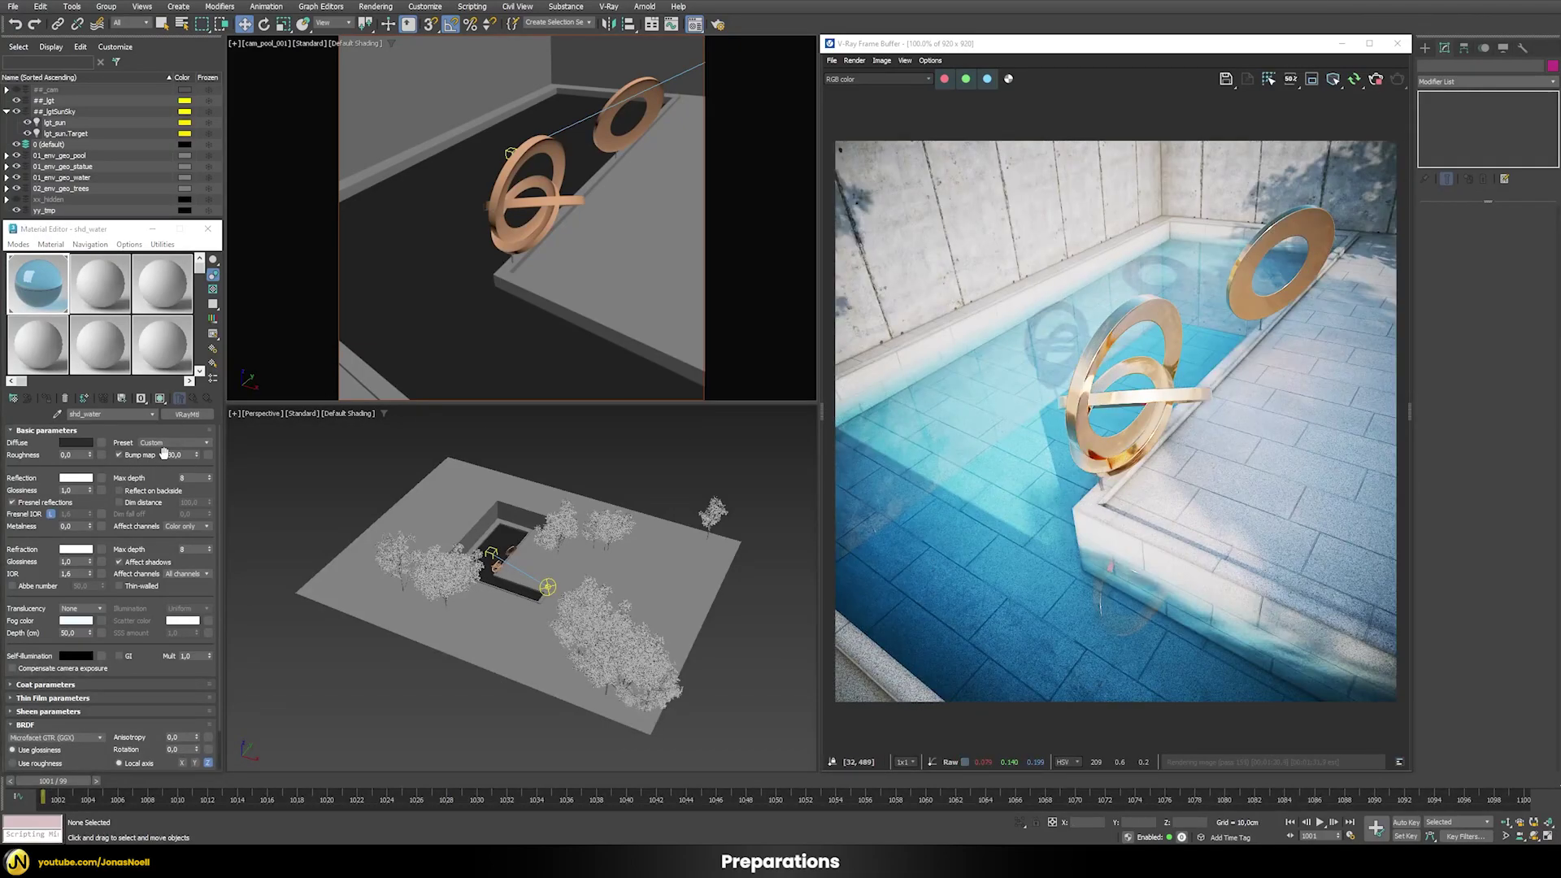
- Assign a general Noise map to the water material's bump slot
left_click(206, 455)
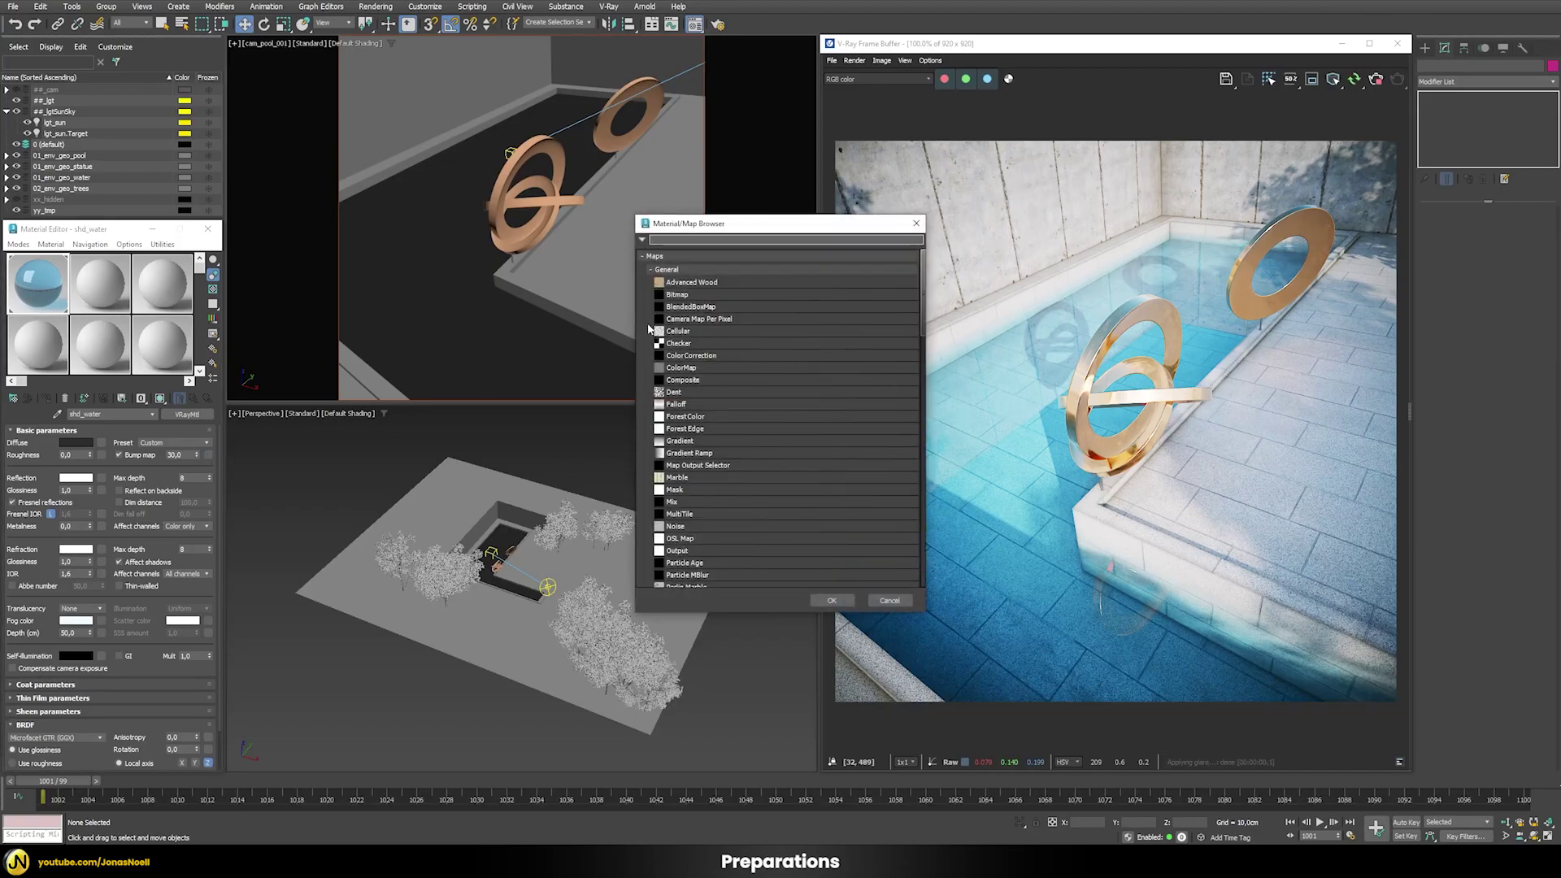
type("noi")
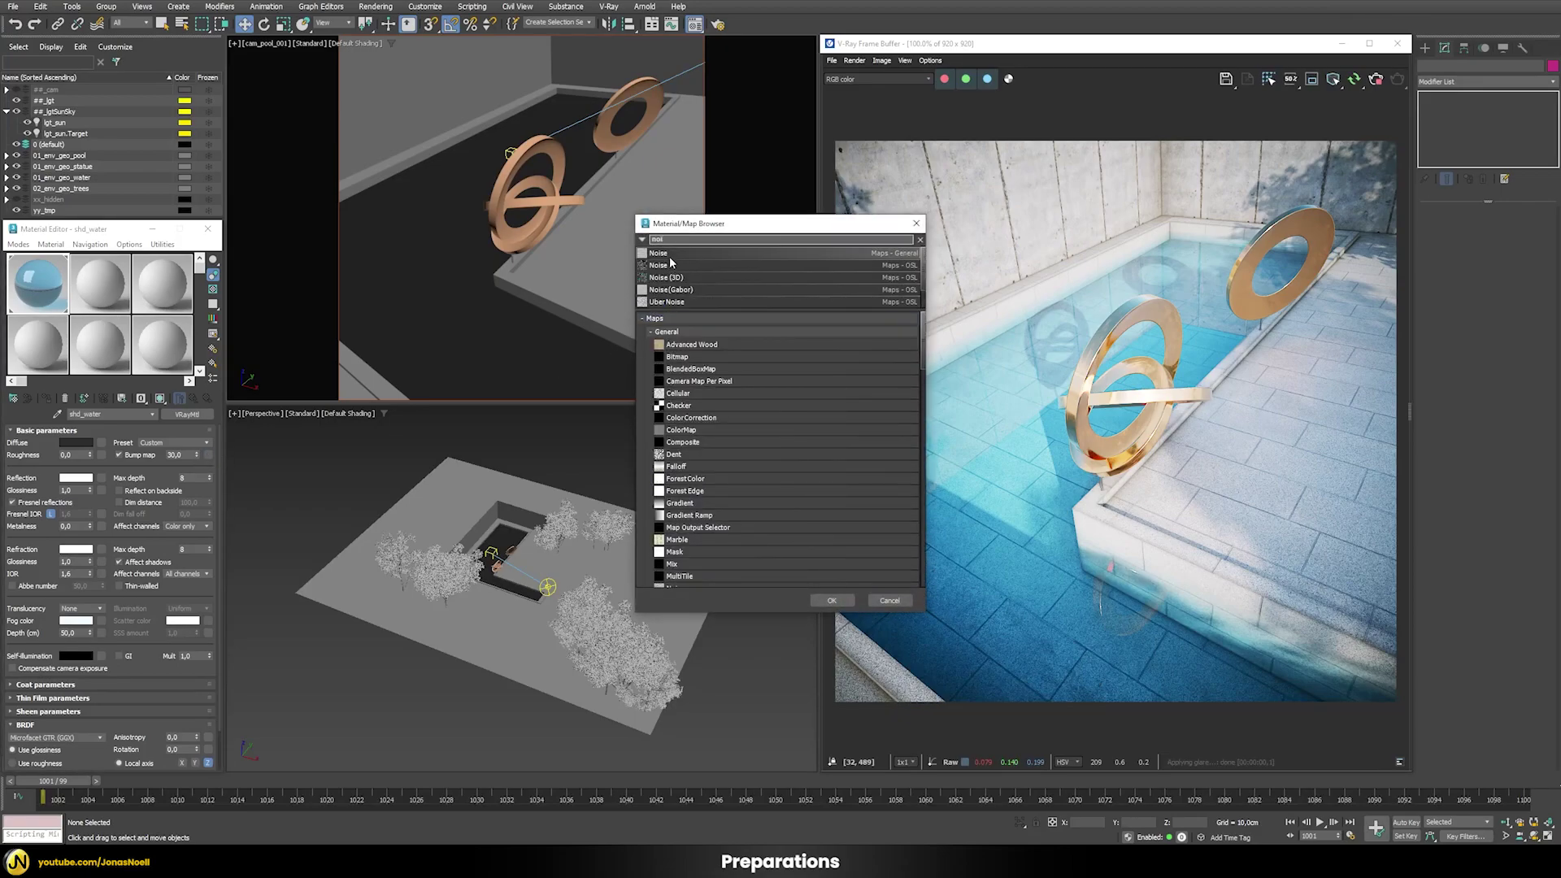
key("Return")
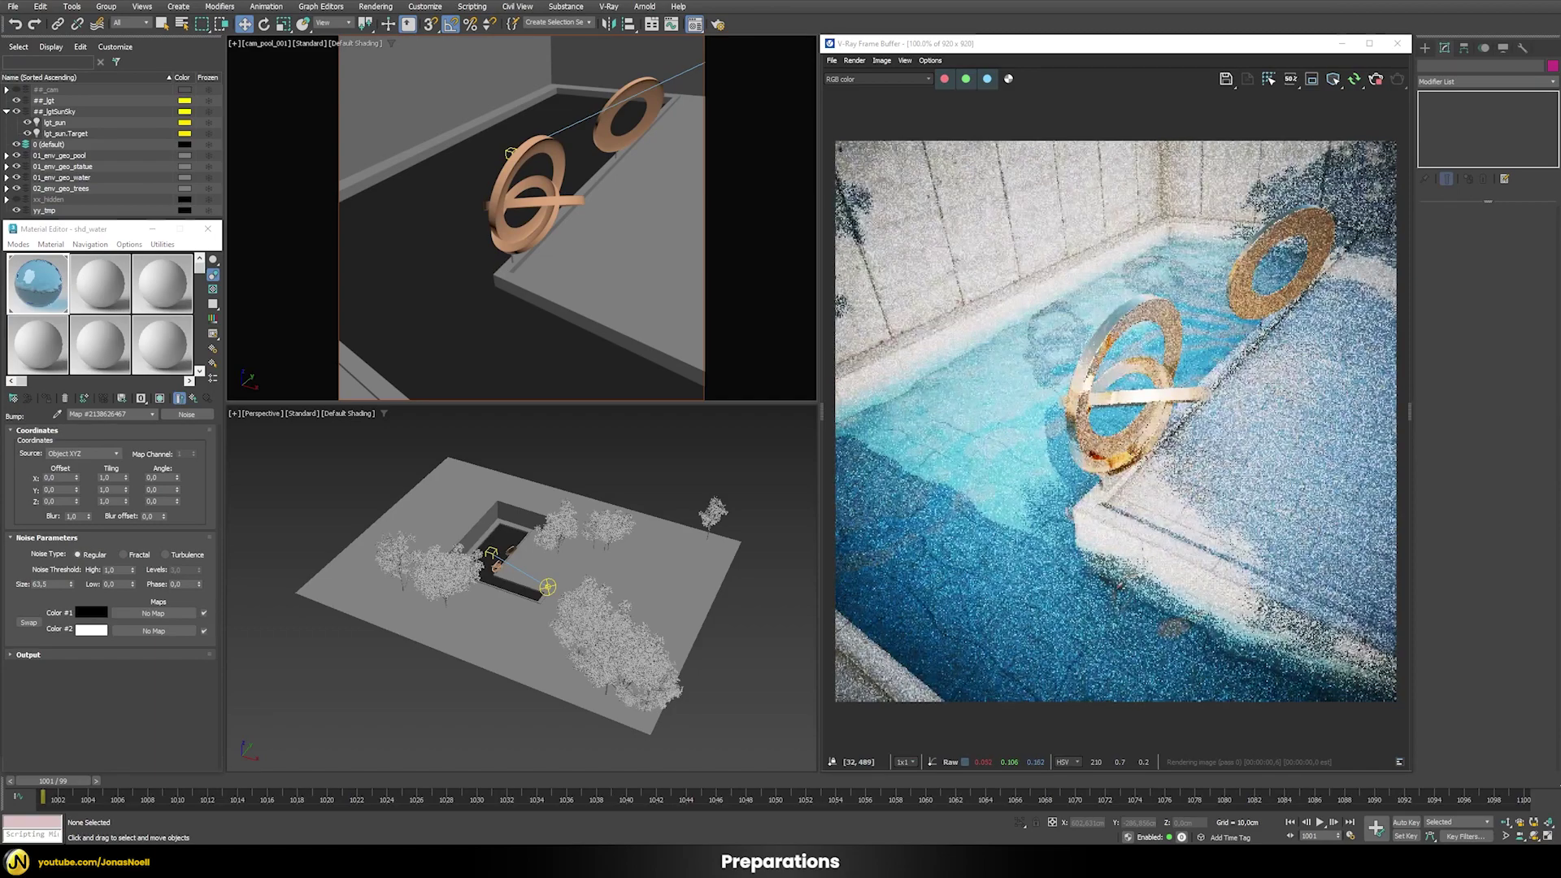
- Configure the bump noise as Fractal with 2 levels and a size of 50
left_click(123, 555)
double_click(176, 570)
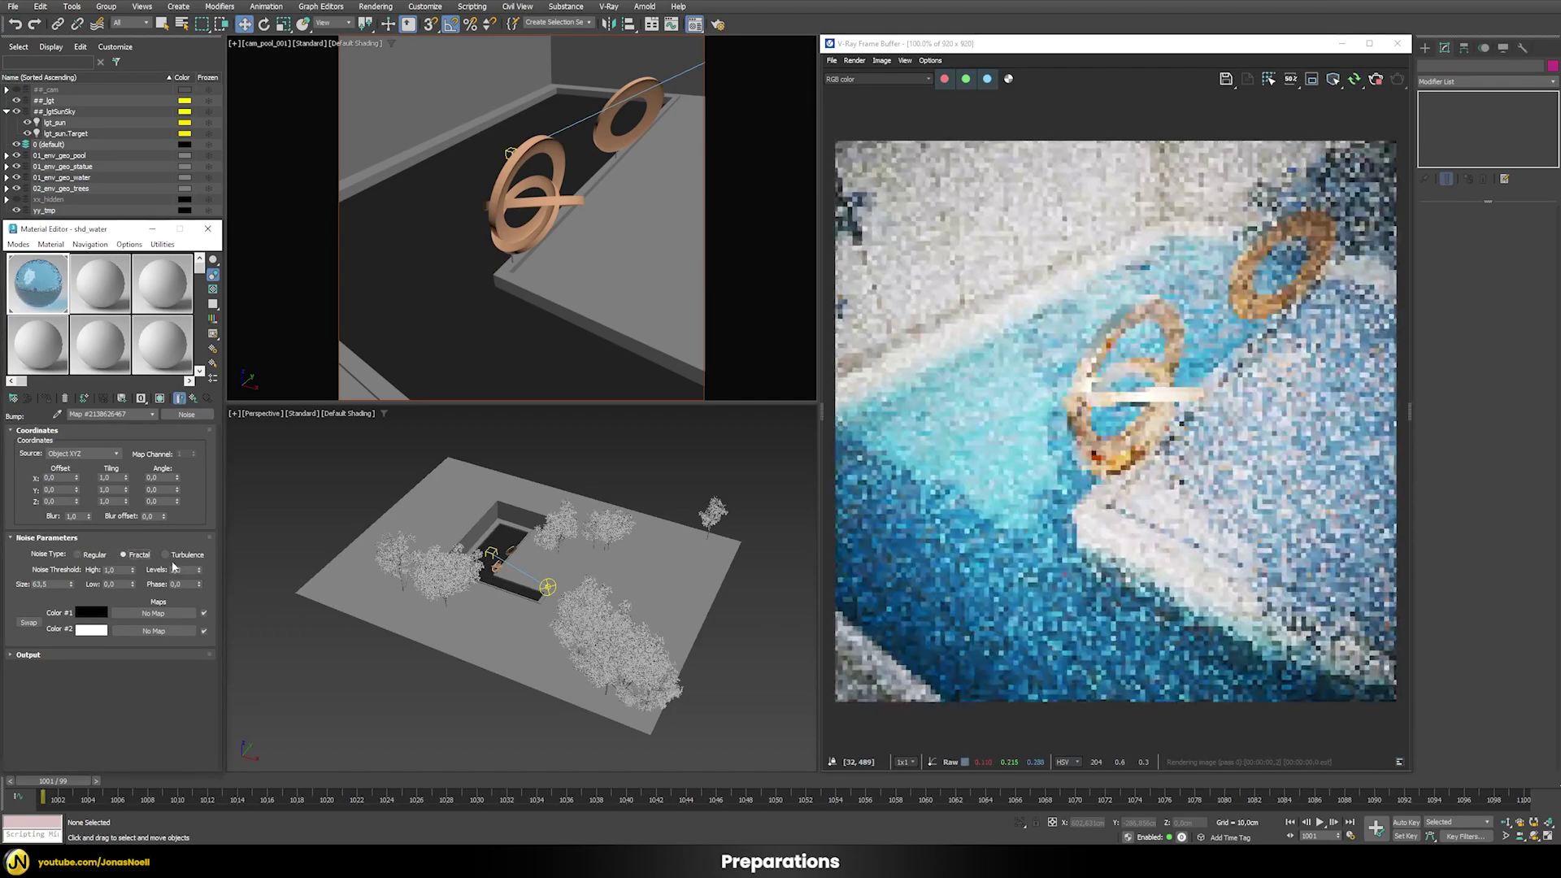
type("2")
key("Tab")
type("50")
key("Return")
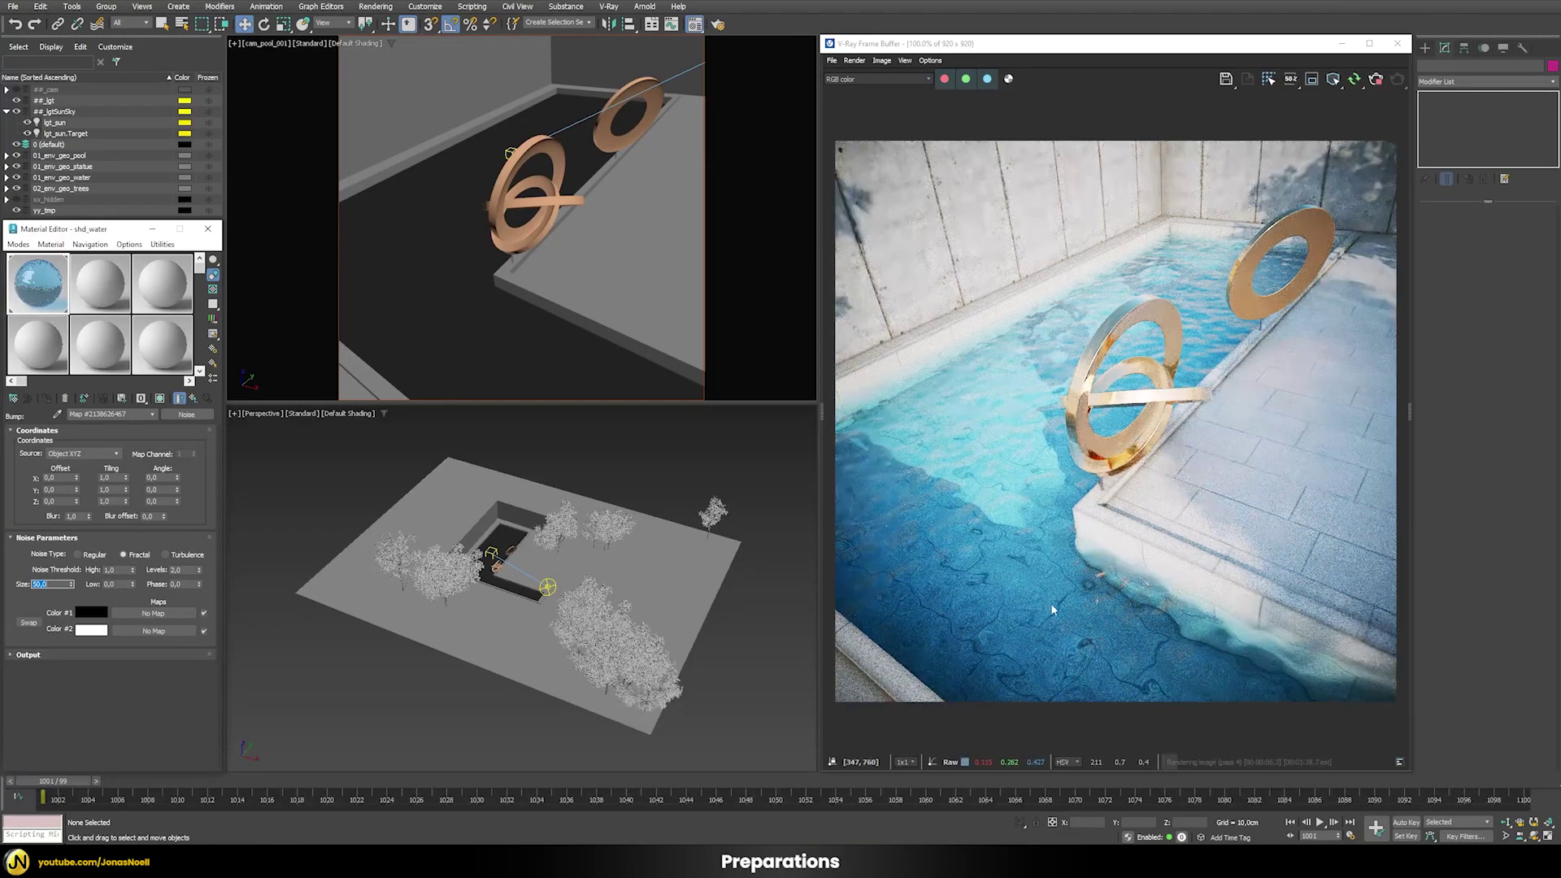
- Set the water material's bump amount to 10 and its refraction IOR to 1.33
left_click(193, 397)
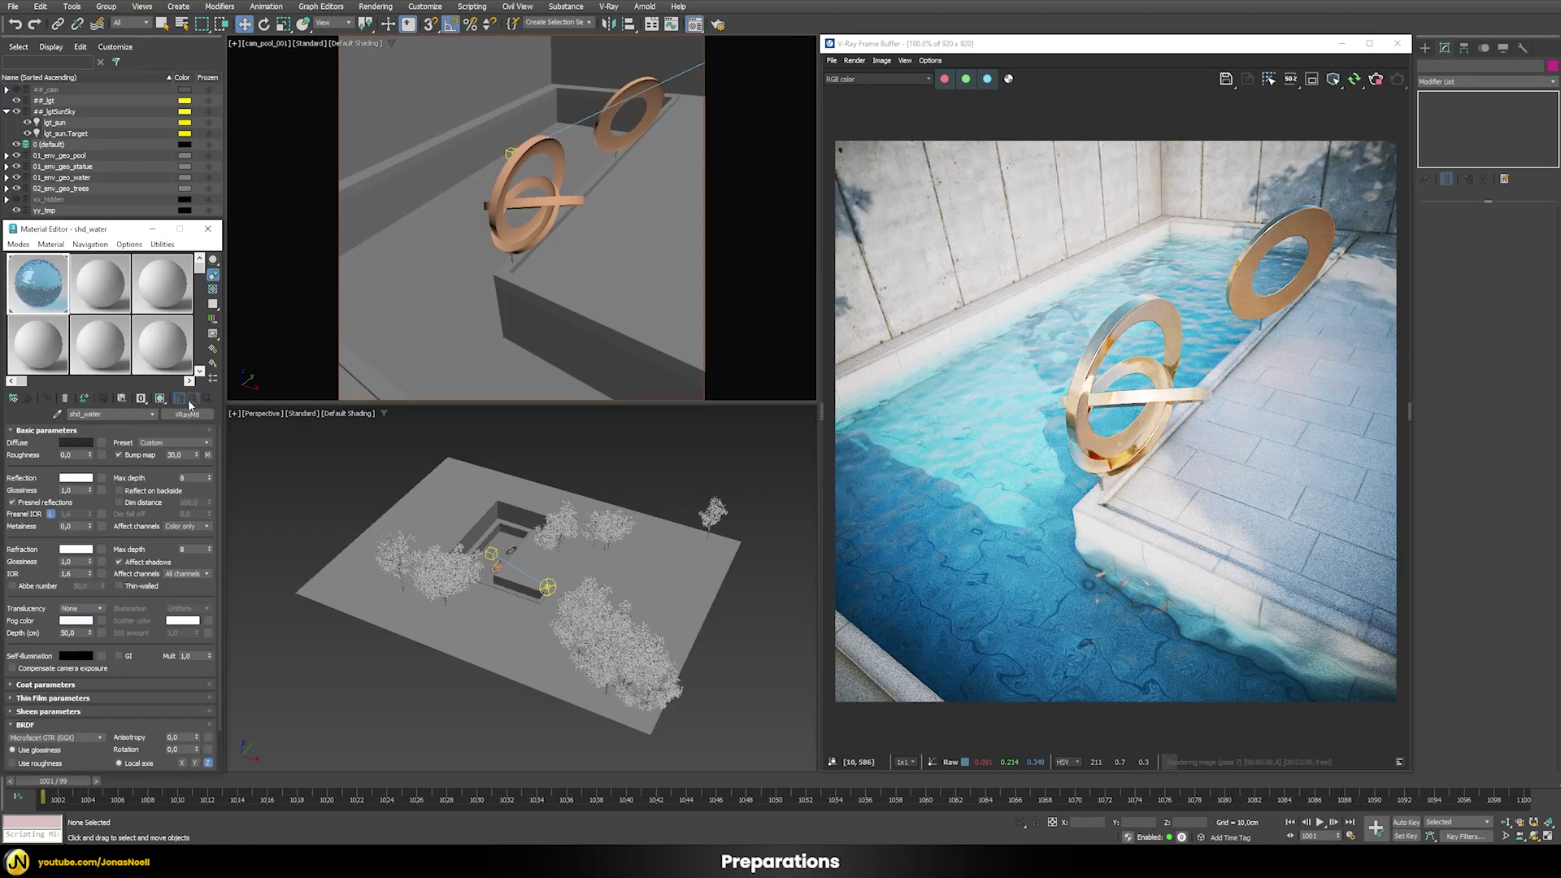
double_click(184, 455)
type("10")
key("Return")
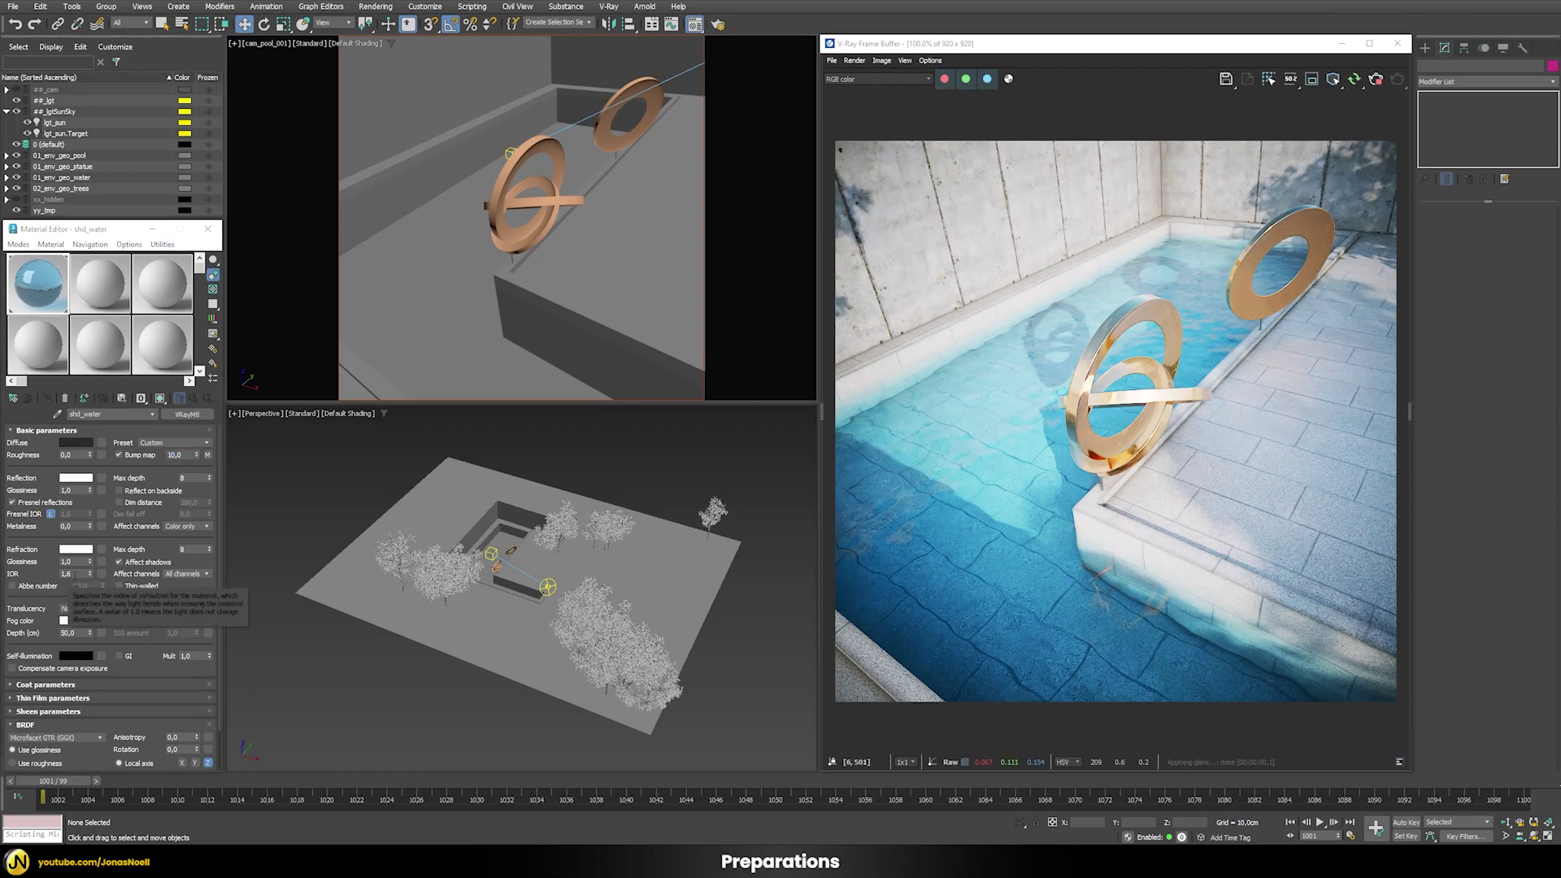
left_click(73, 574)
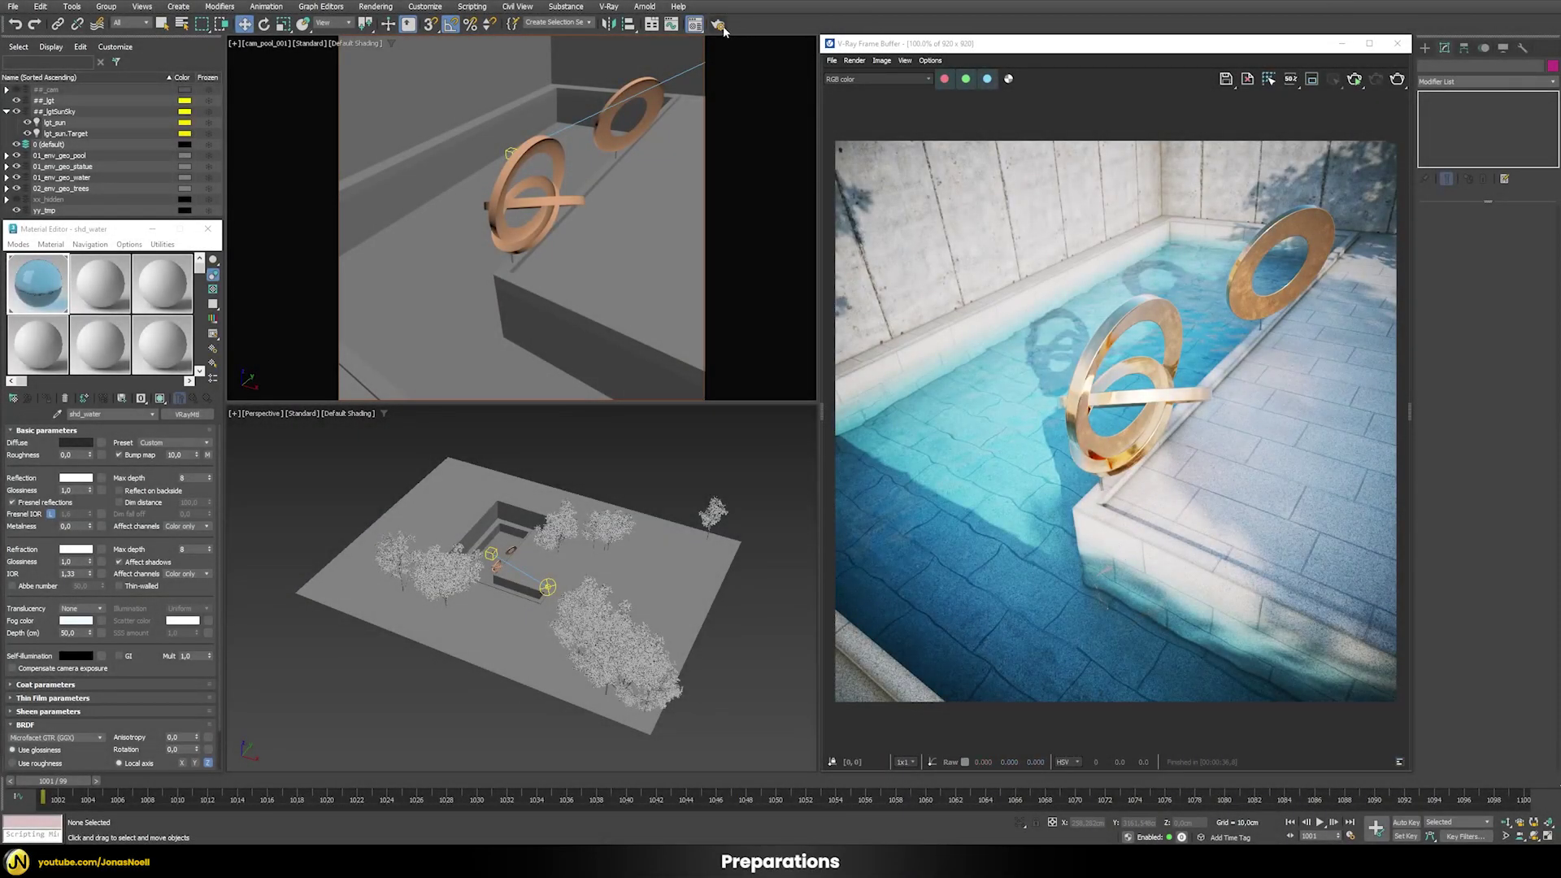
- Add a VRayCaustics render element in the render setup and name it caustics
left_click(718, 24)
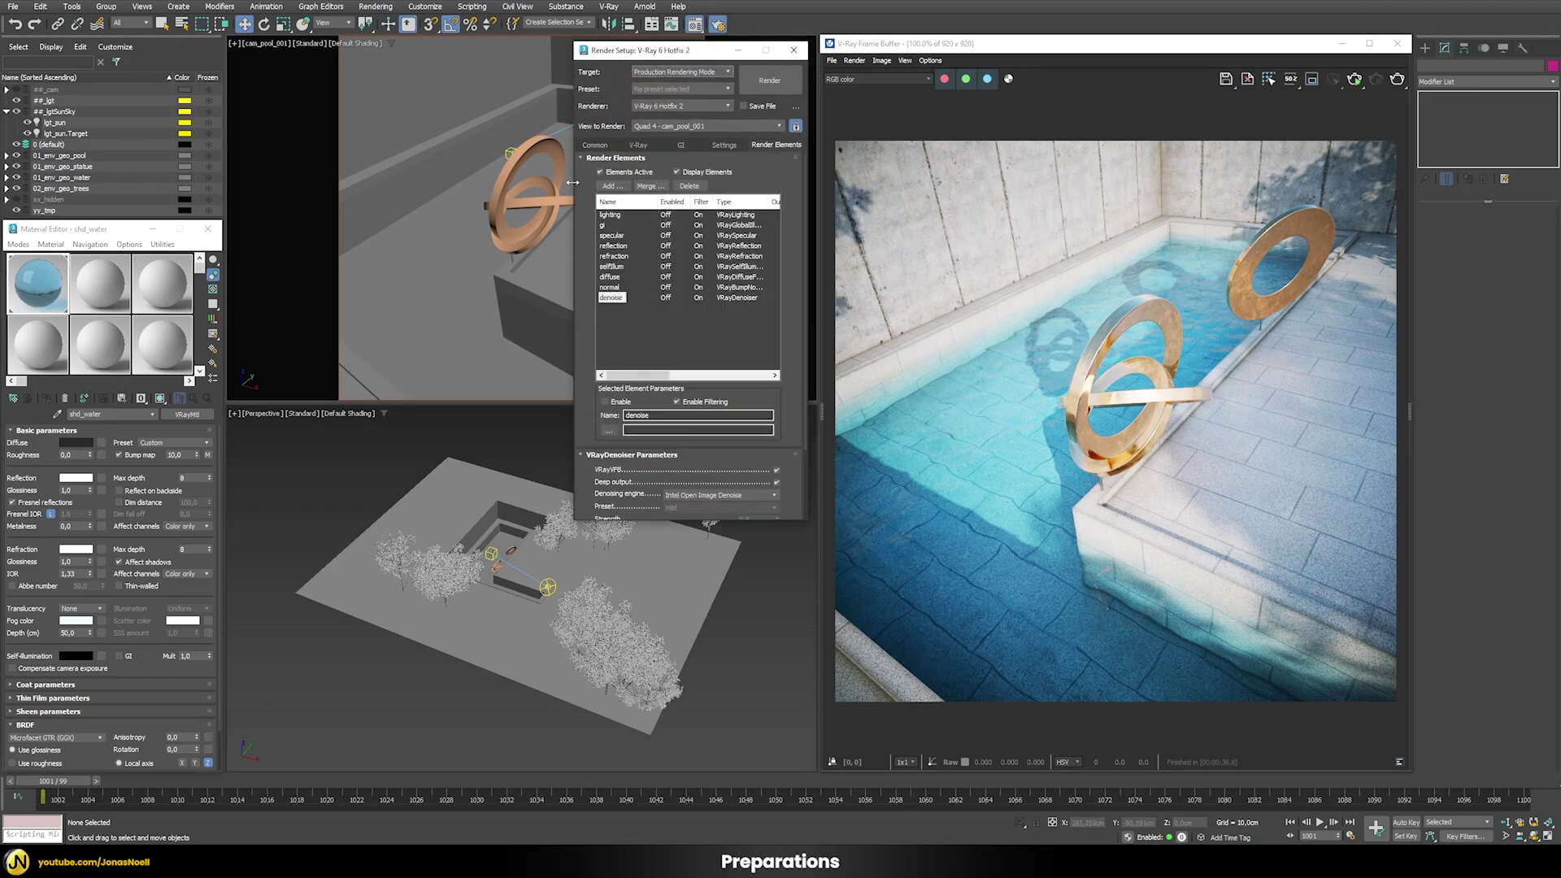
left_click(614, 185)
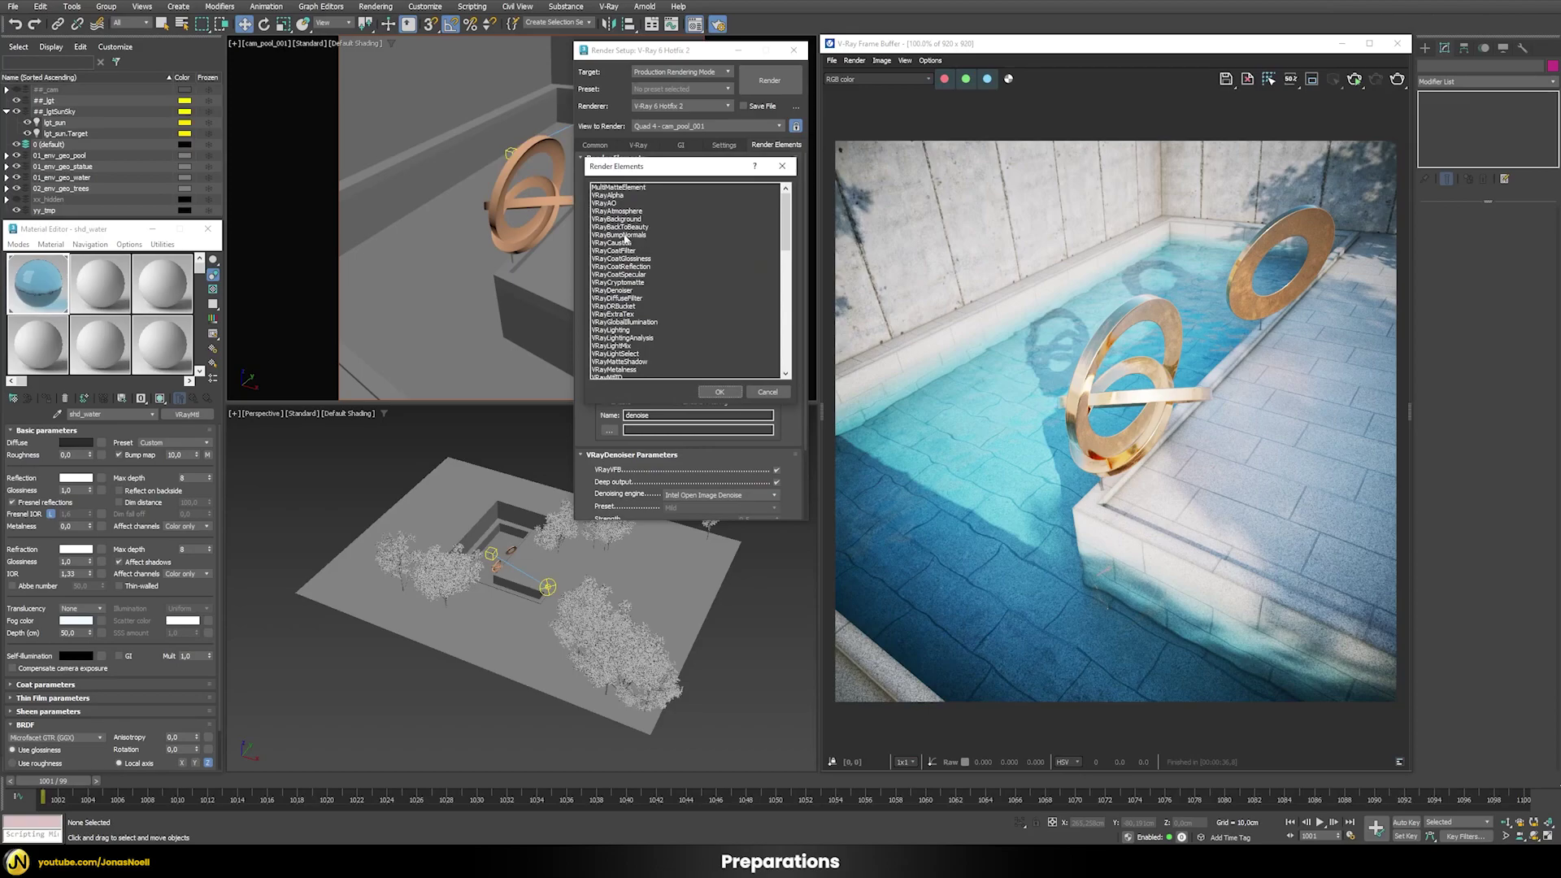
double_click(616, 243)
double_click(675, 414)
type("caustics")
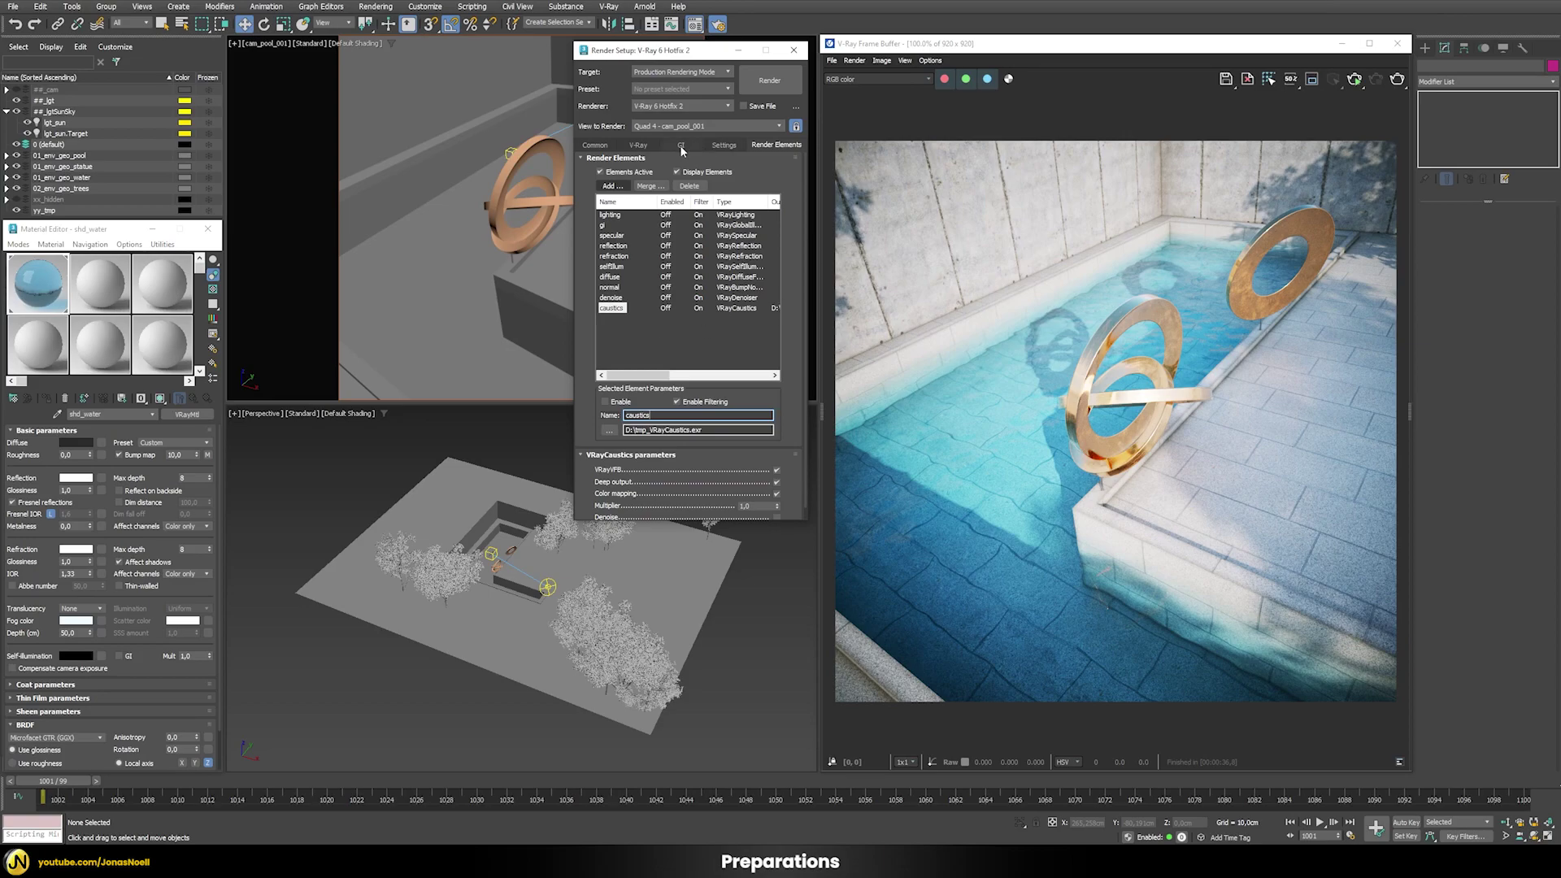
- Enable caustics in the global illumination render settings
left_click(681, 146)
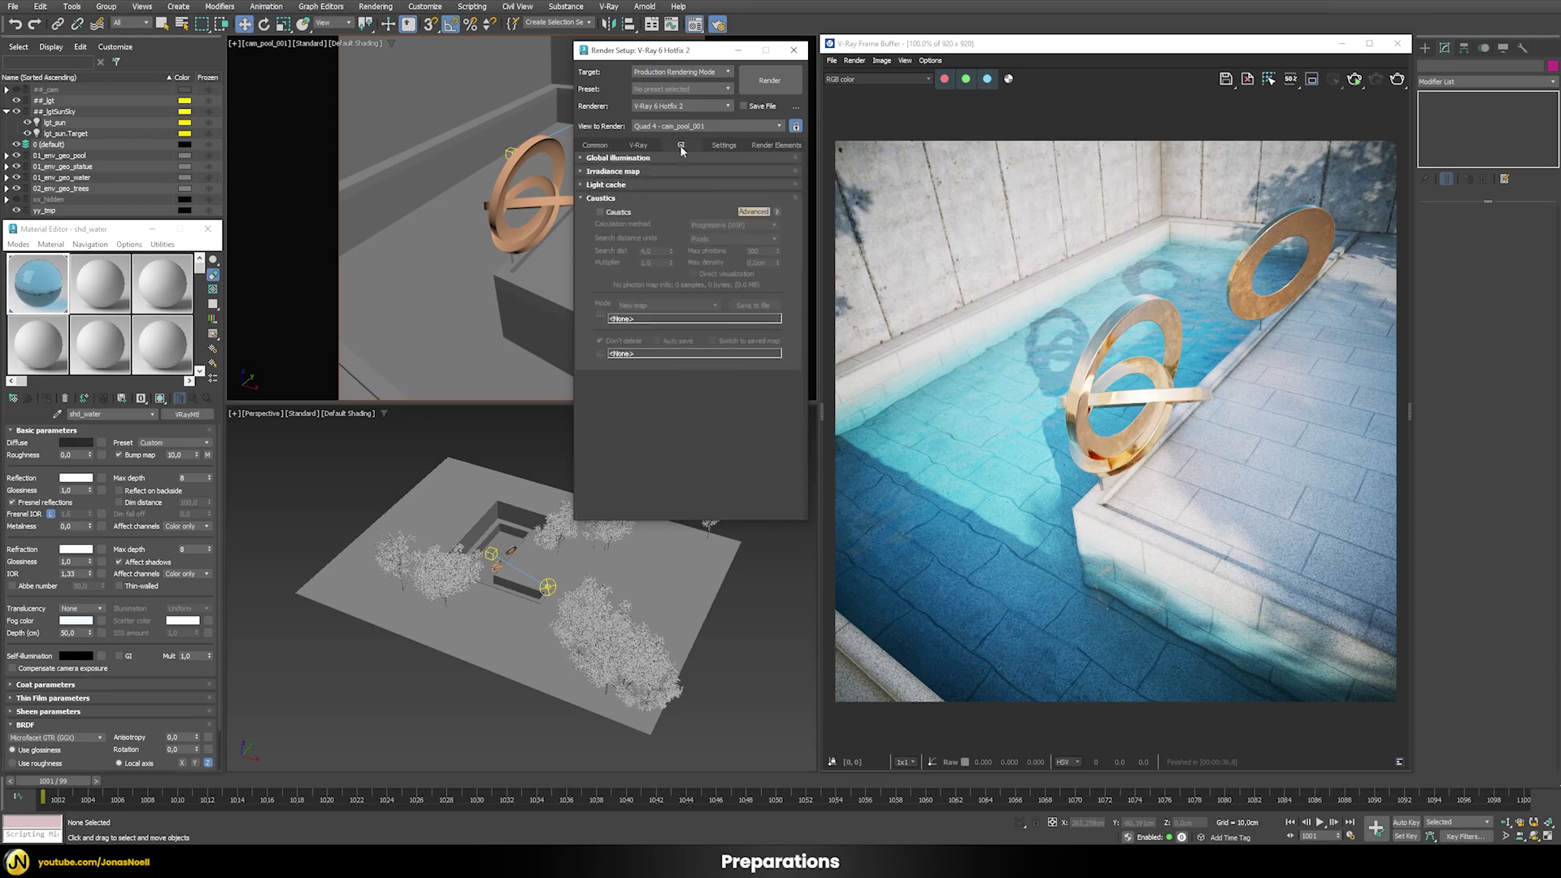
left_click(601, 213)
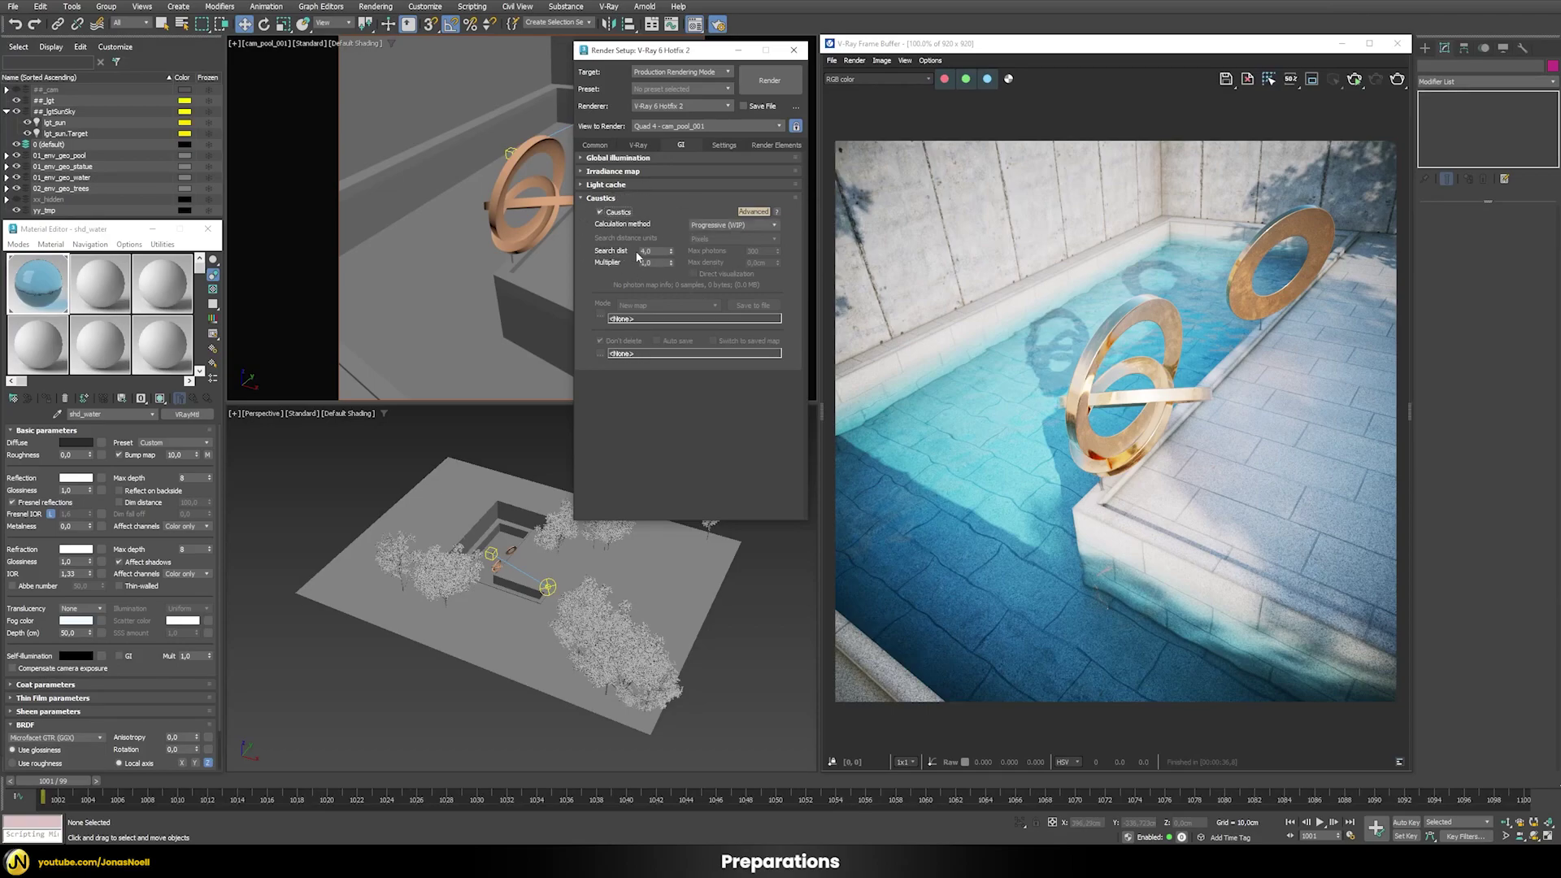
left_click(713, 231)
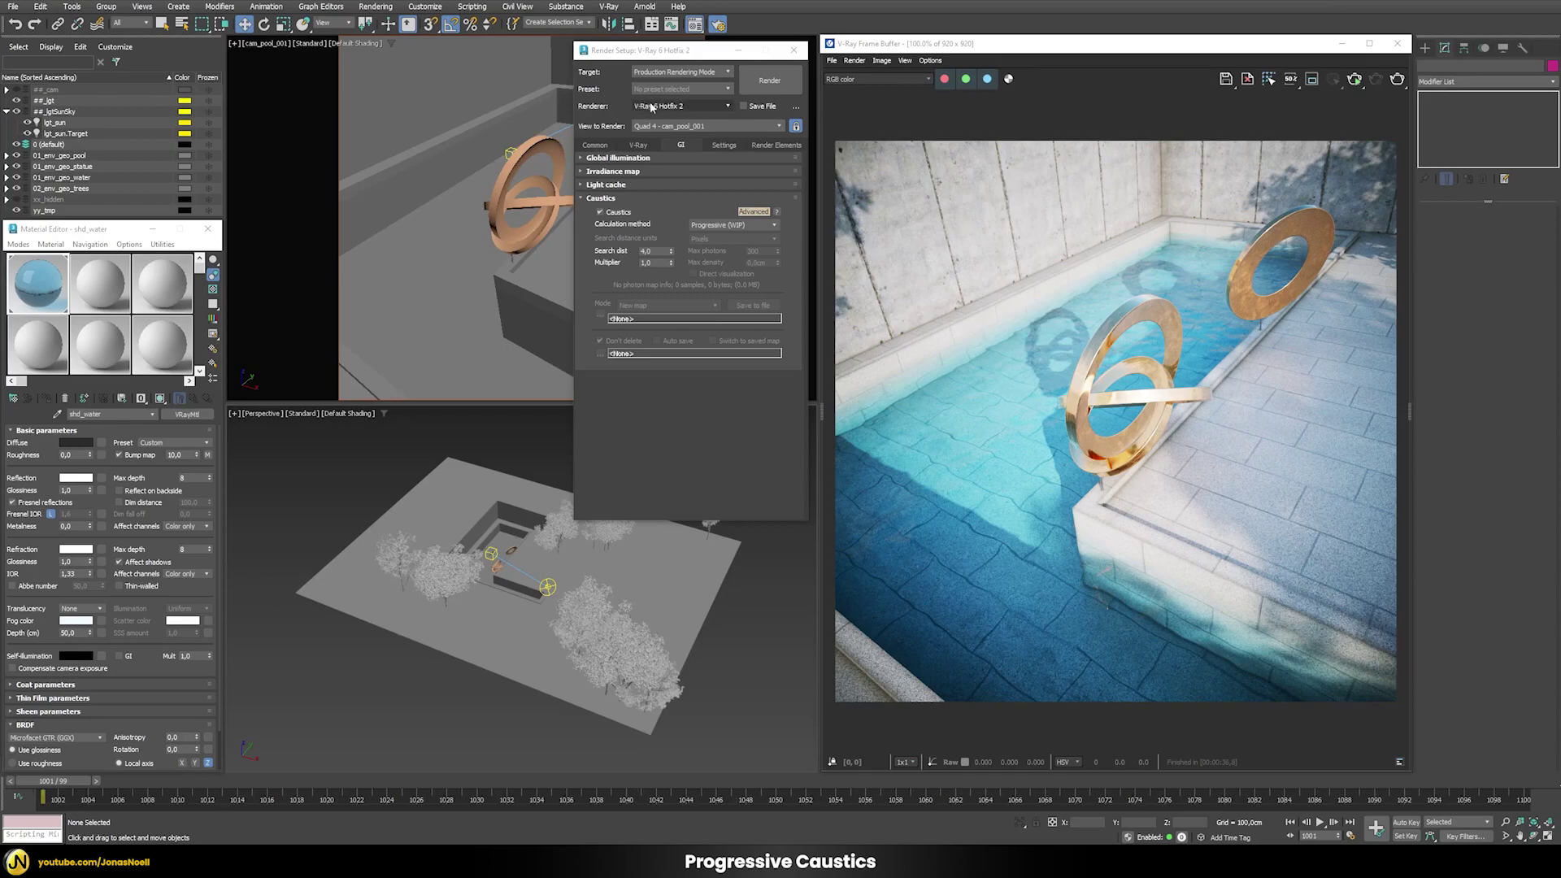
- Change the V-Ray image sampler type from Bucket to Progressive
left_click(636, 145)
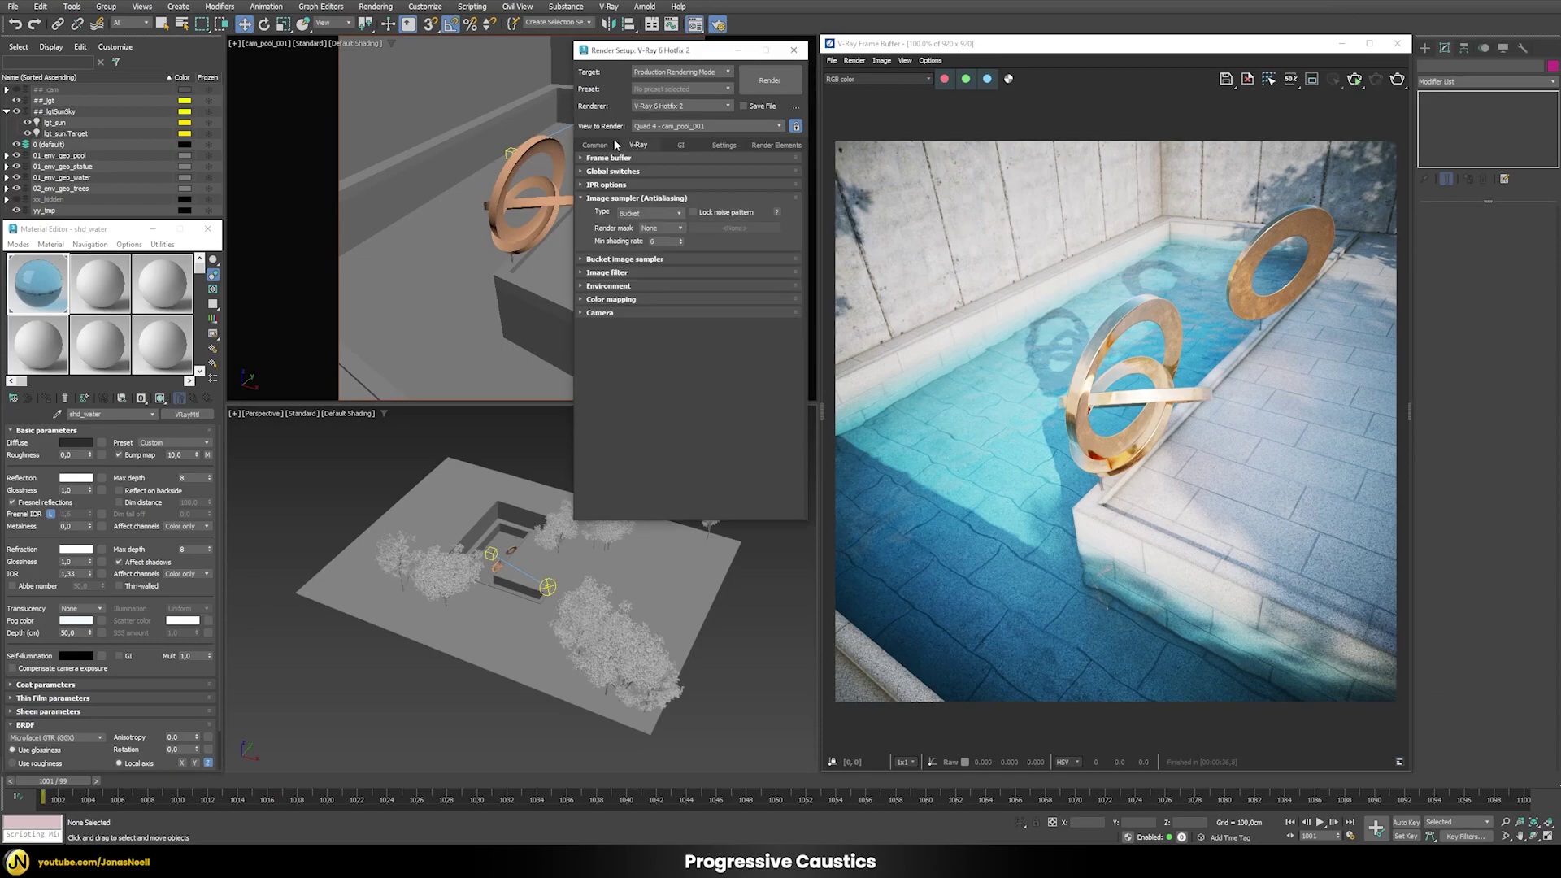
left_click(620, 213)
left_click(636, 234)
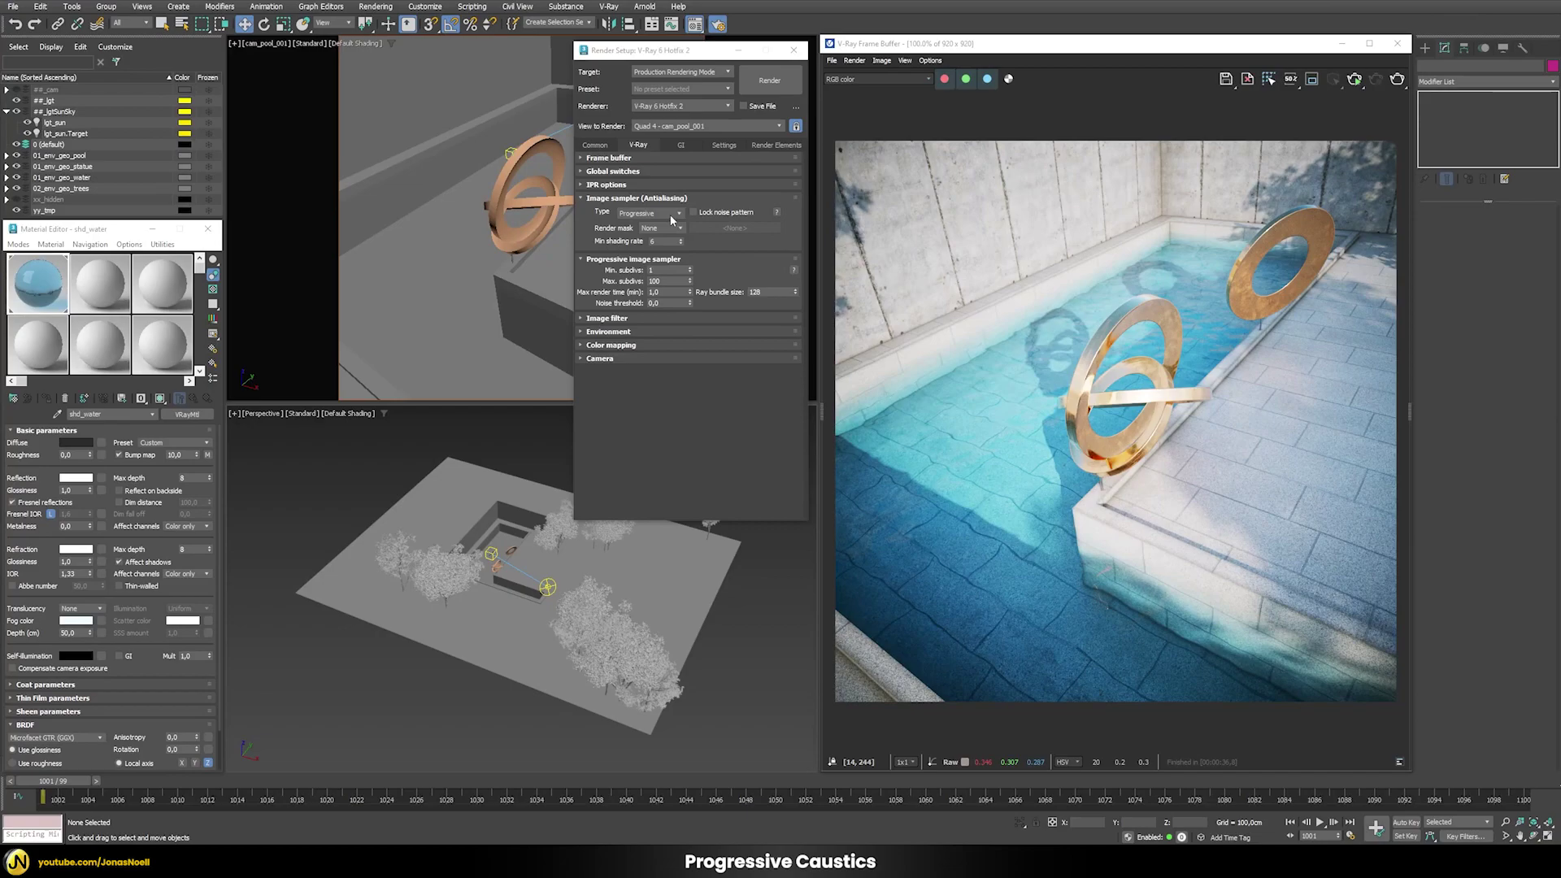
left_click(649, 213)
- Choose Progressive (WIP) as the calculation method for caustics
left_click(682, 145)
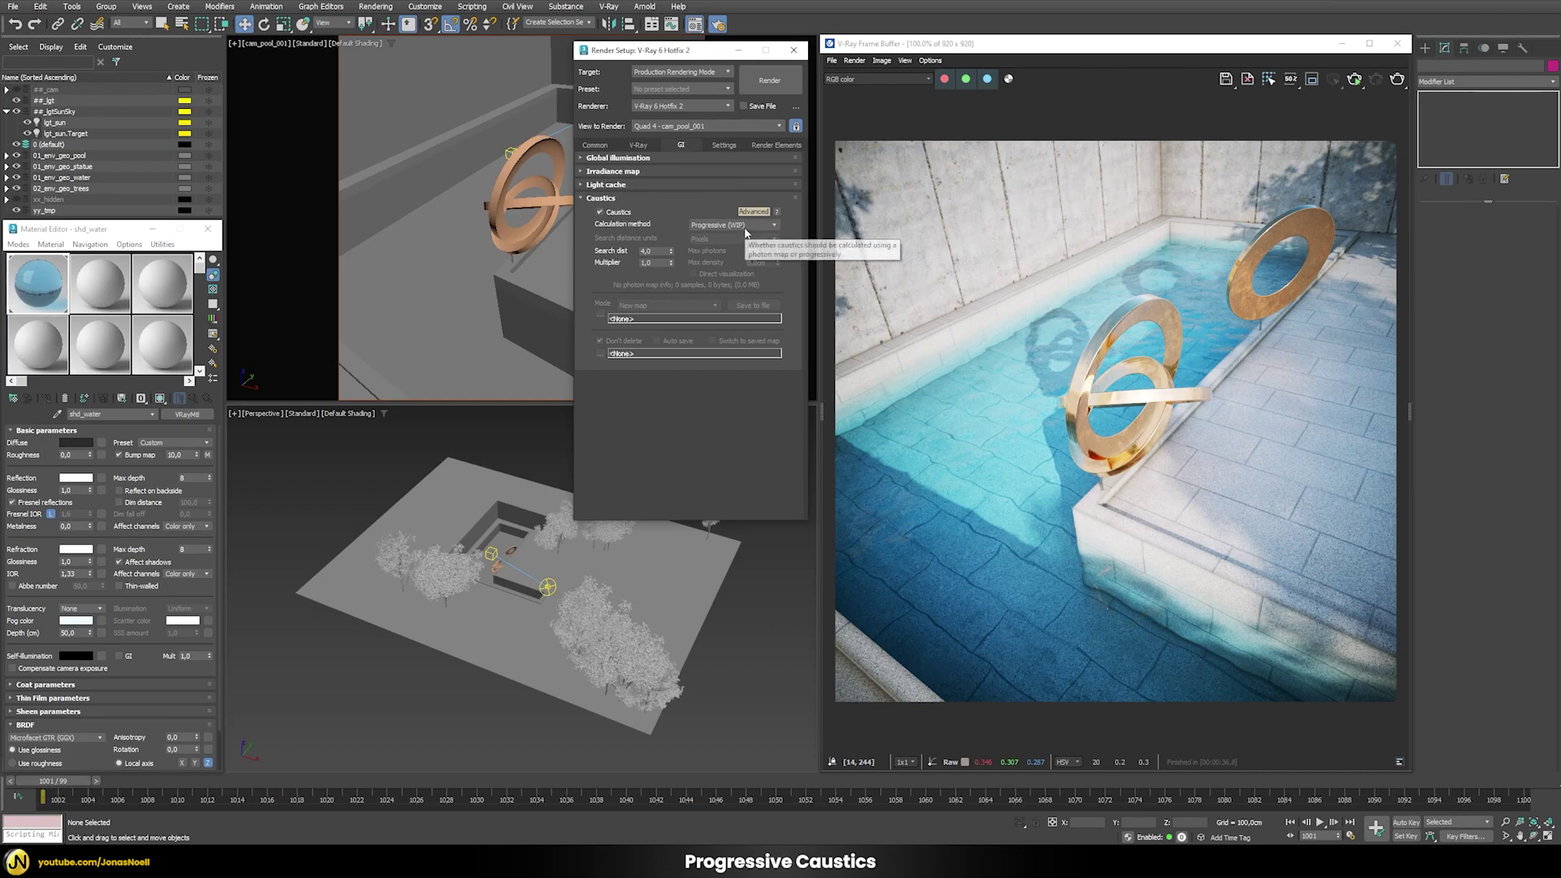
left_click(709, 224)
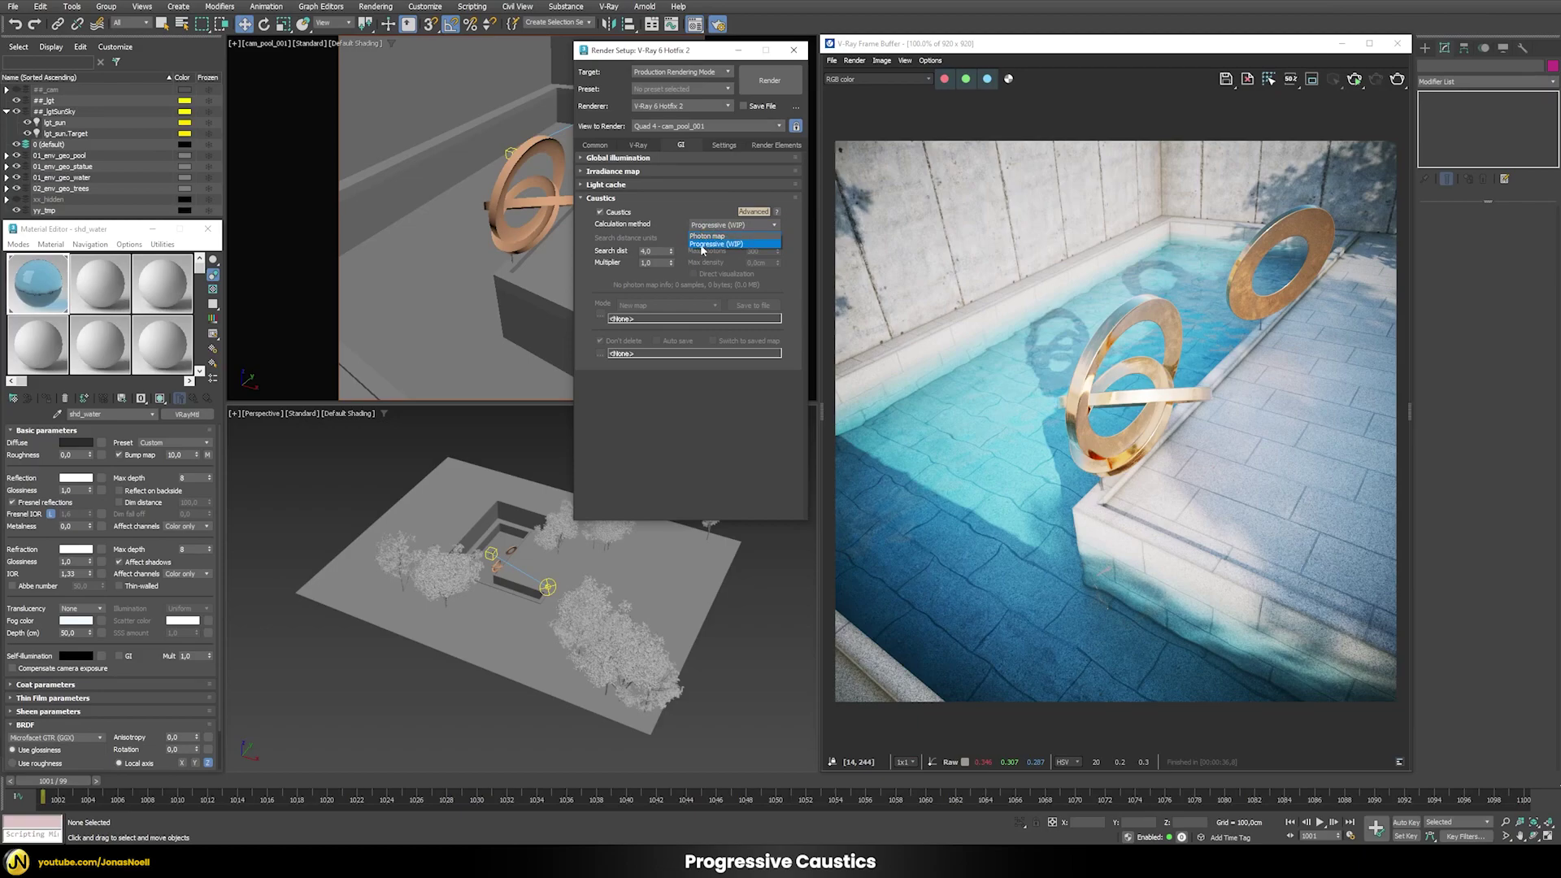
left_click(704, 246)
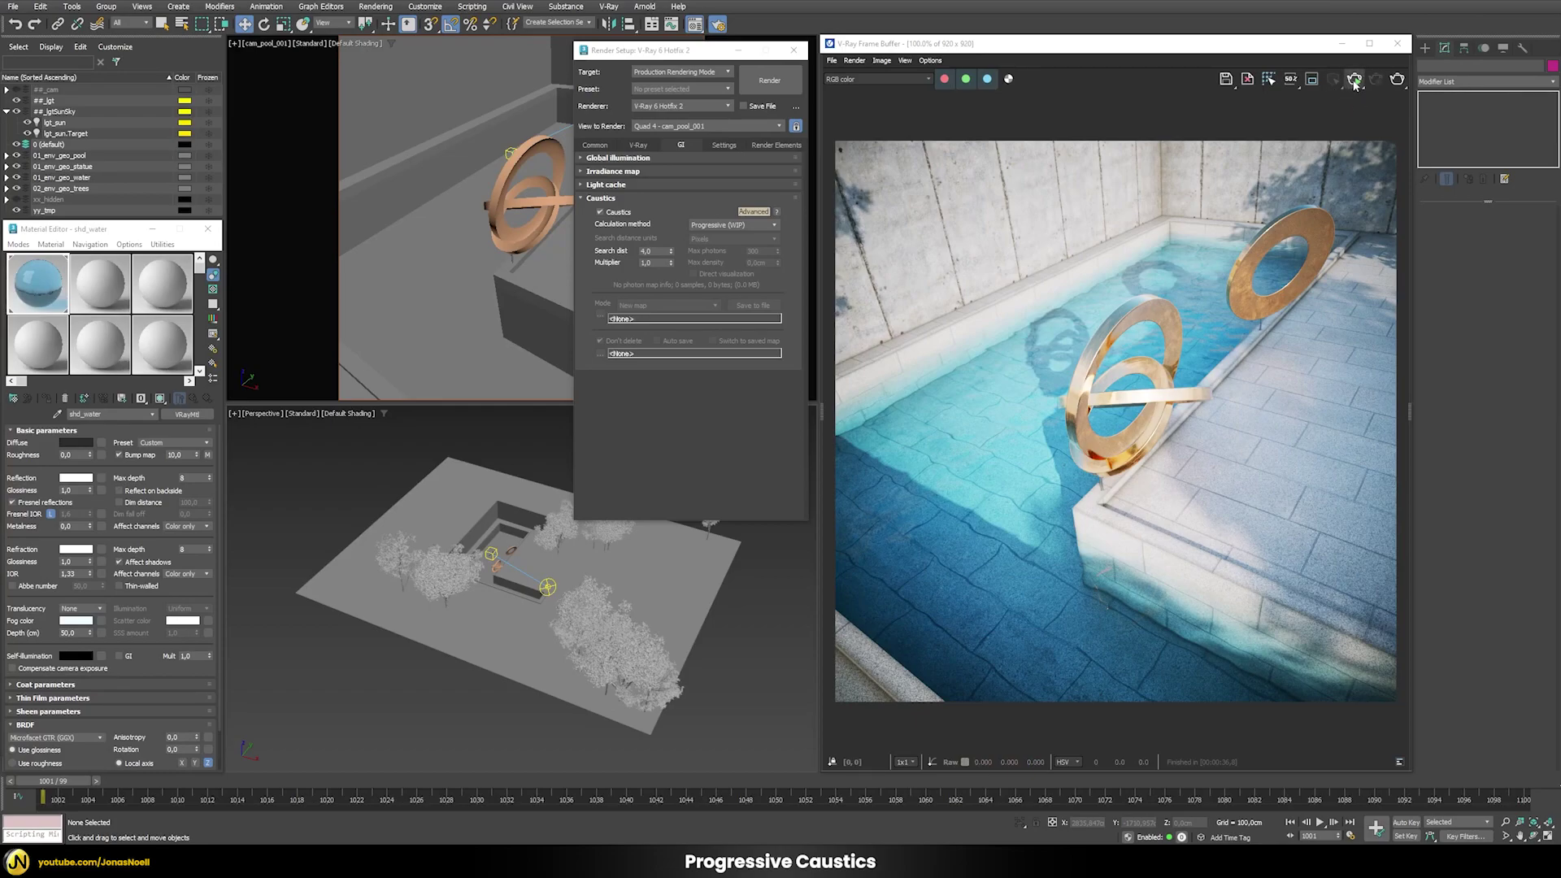
- Start interactive rendering and turn off Affect shadows in the water material's refraction settings
left_click(1354, 79)
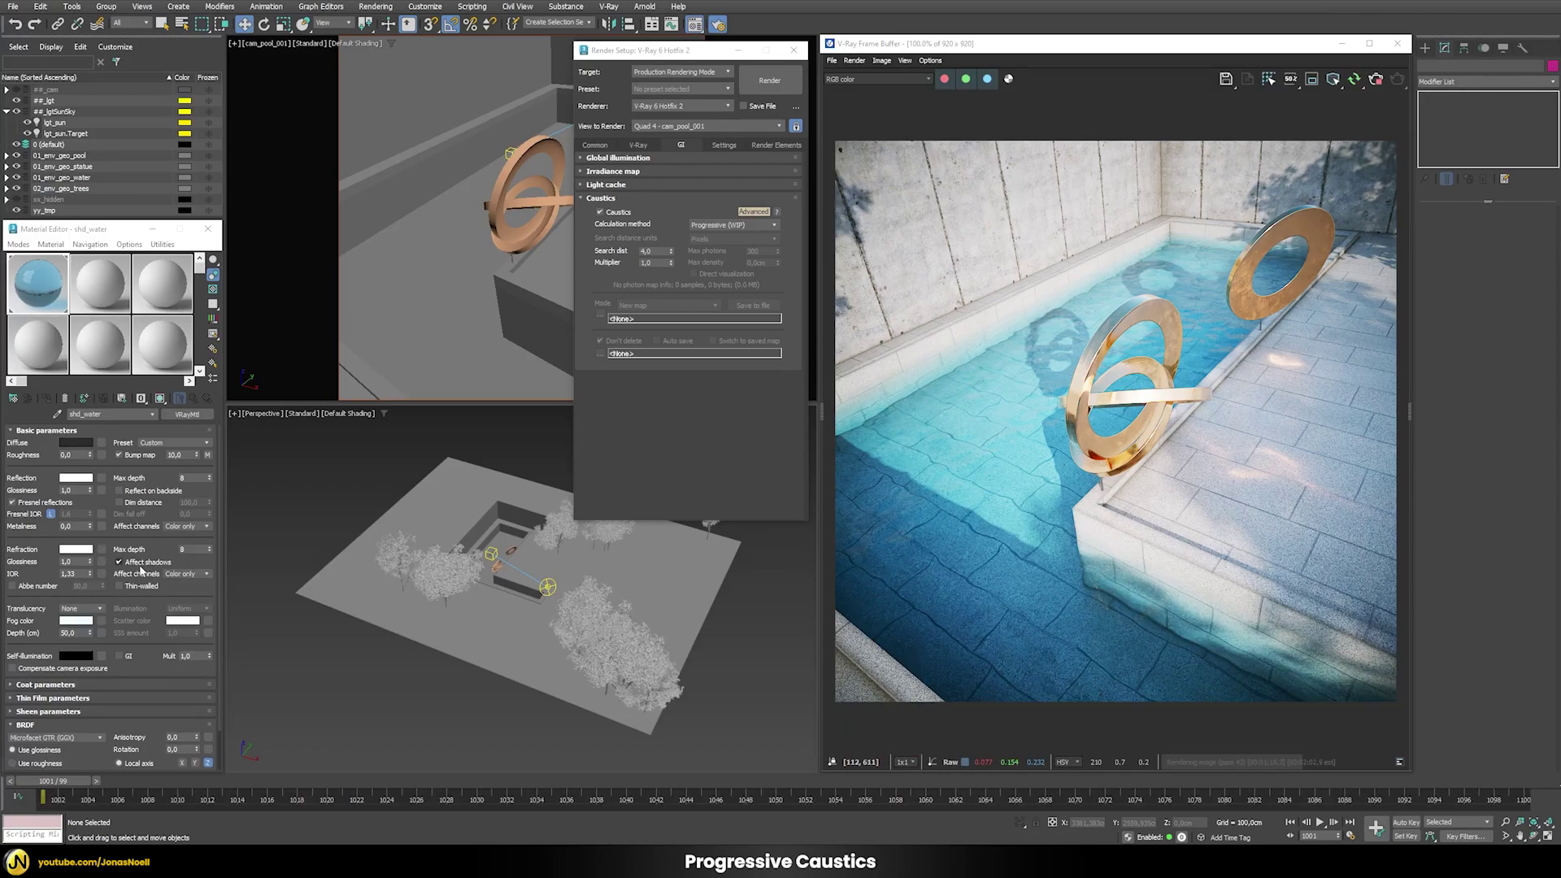
left_click(135, 564)
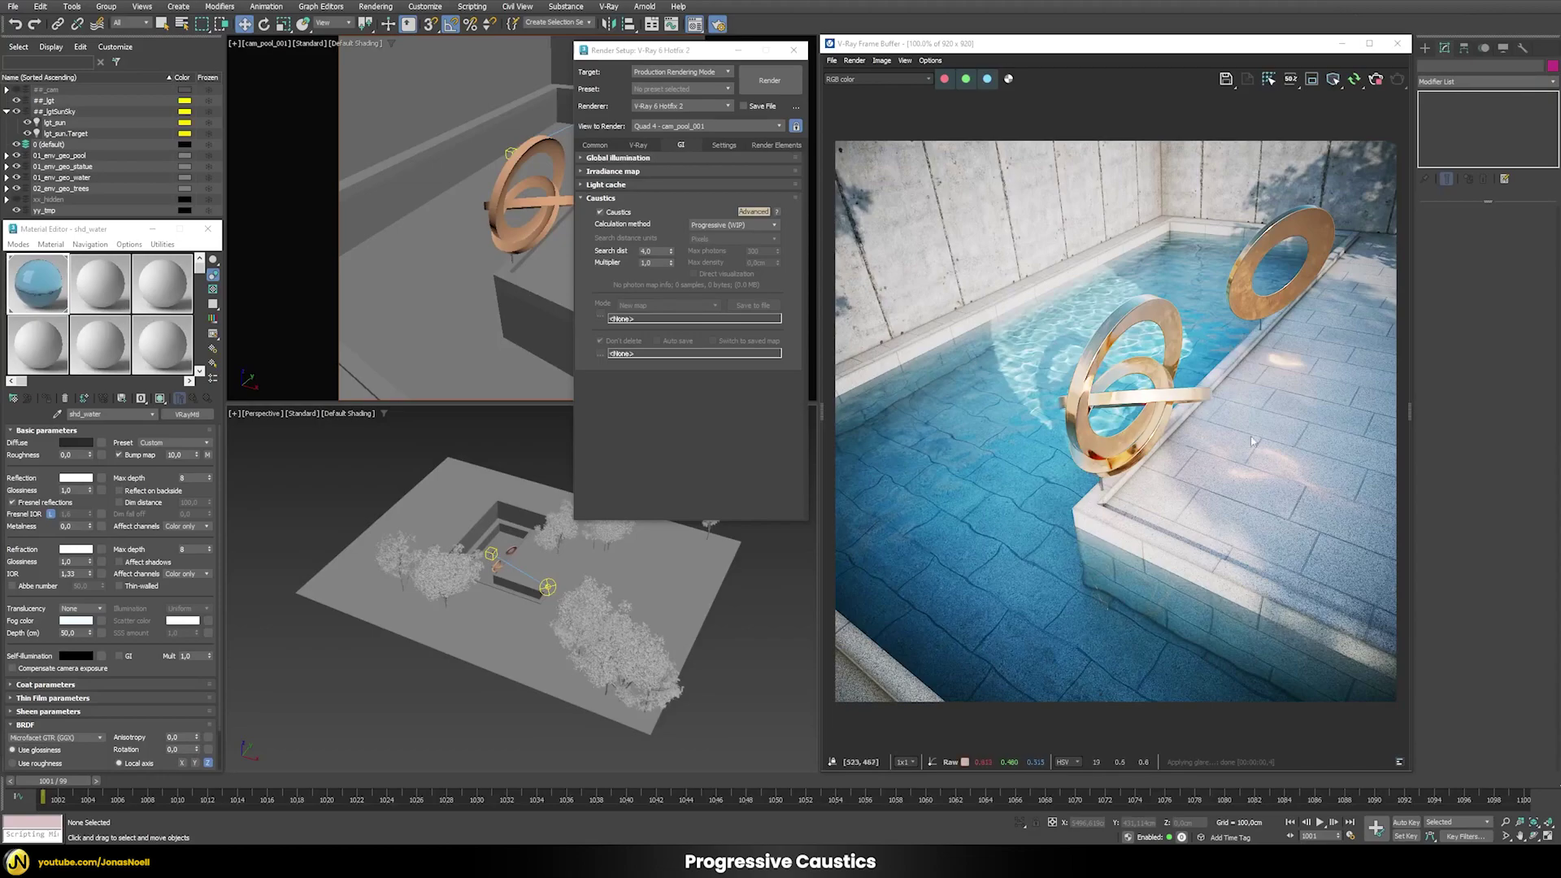
- Restrict selection to lights, select the sun light in the perspective view, and close the render setup
left_click(145, 23)
left_click(122, 58)
left_click(549, 586)
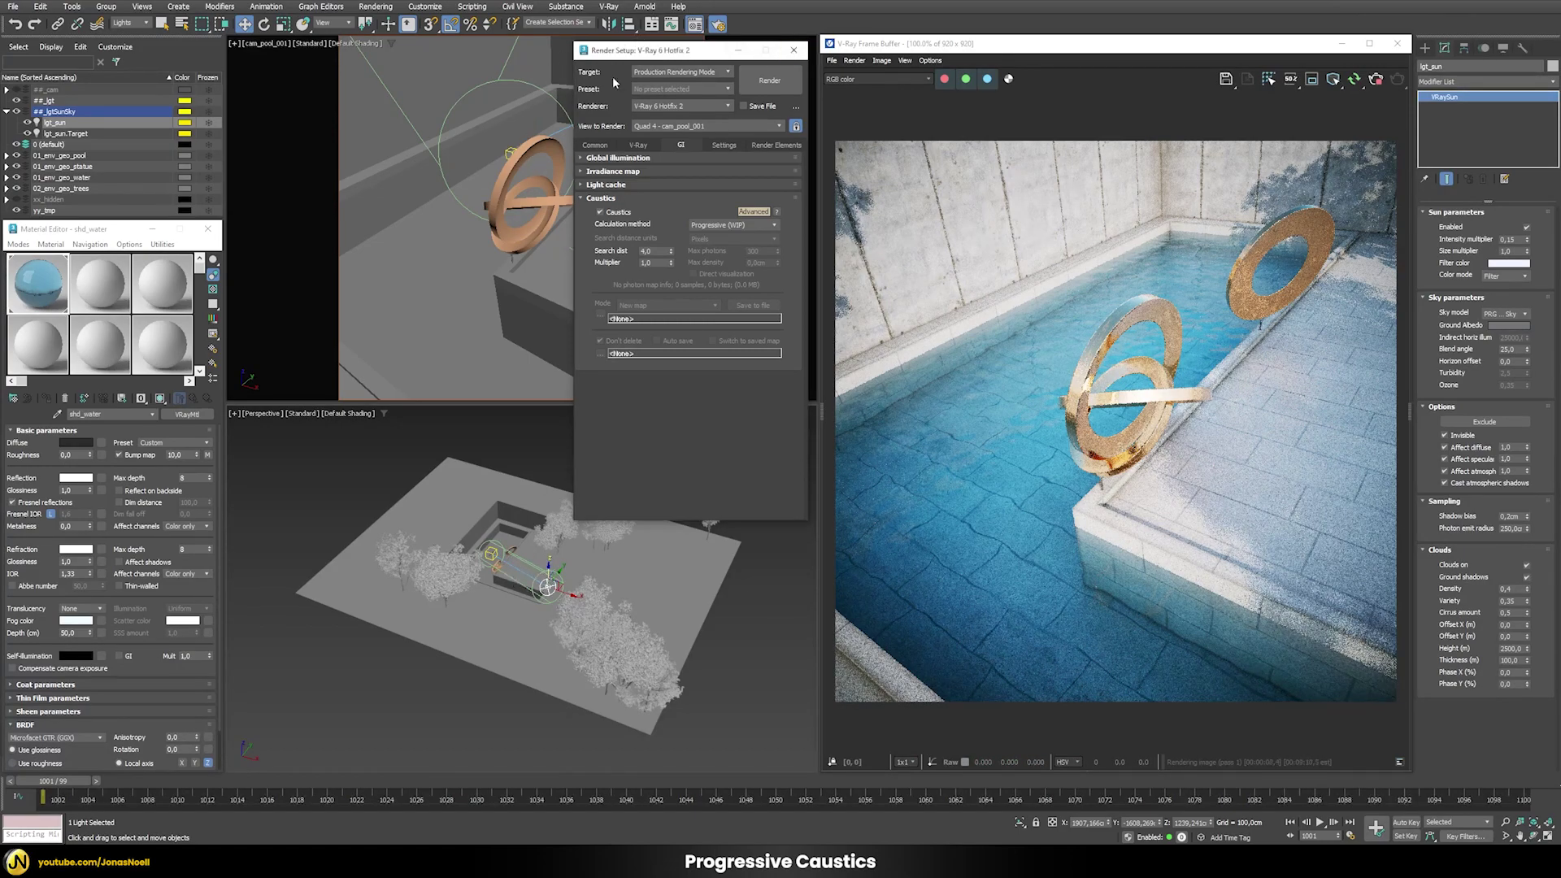
left_click(794, 51)
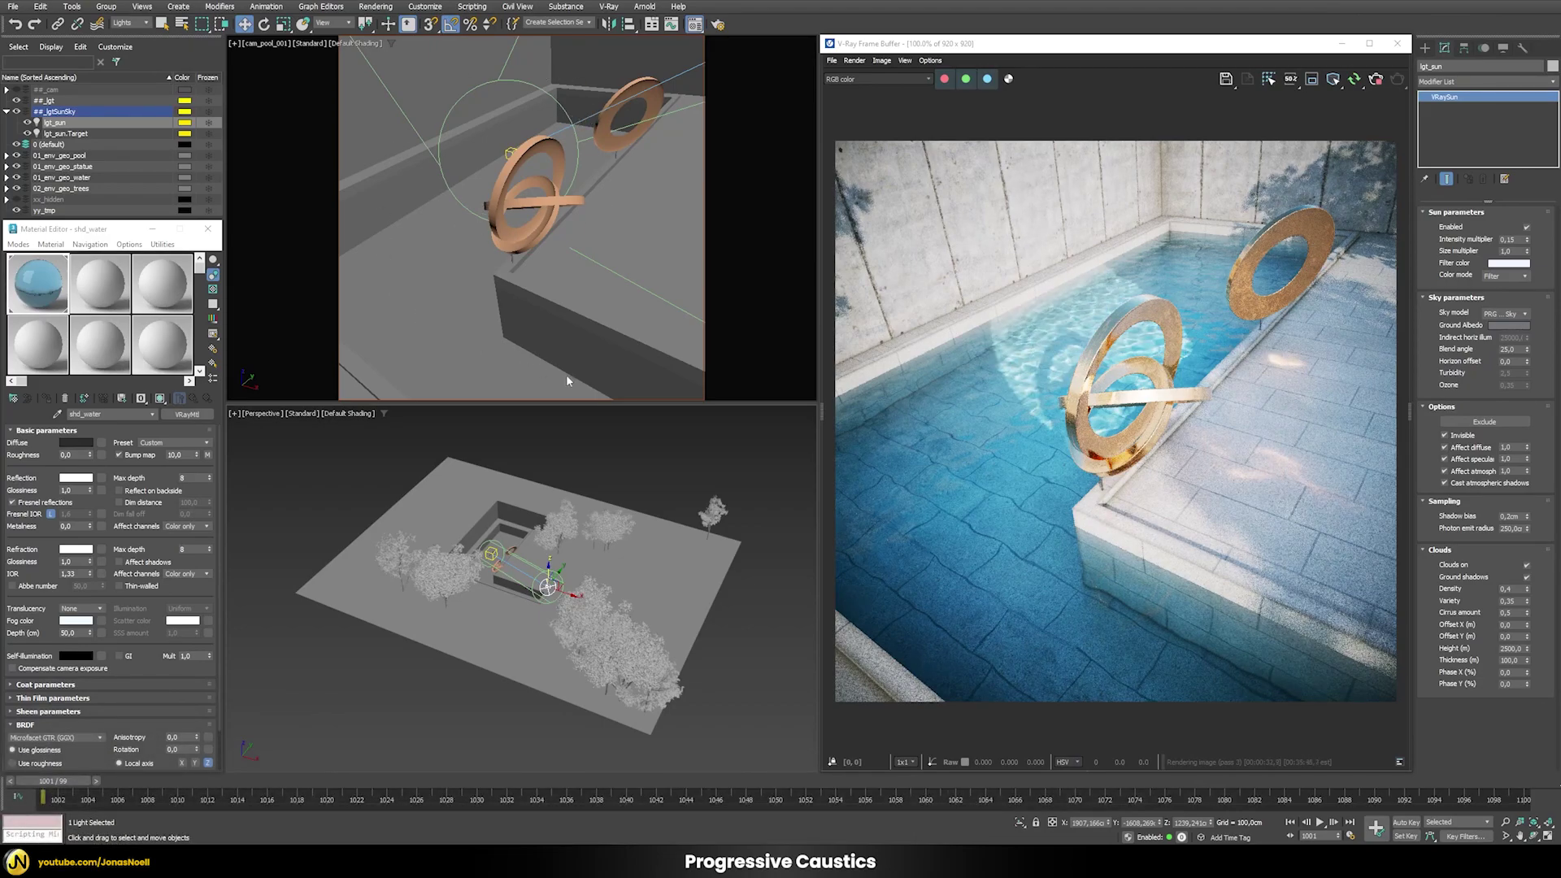
- Set the sun light's photon emit radius to 750 cm
double_click(1513, 529)
type("50")
key("Return")
type("7")
key("Return")
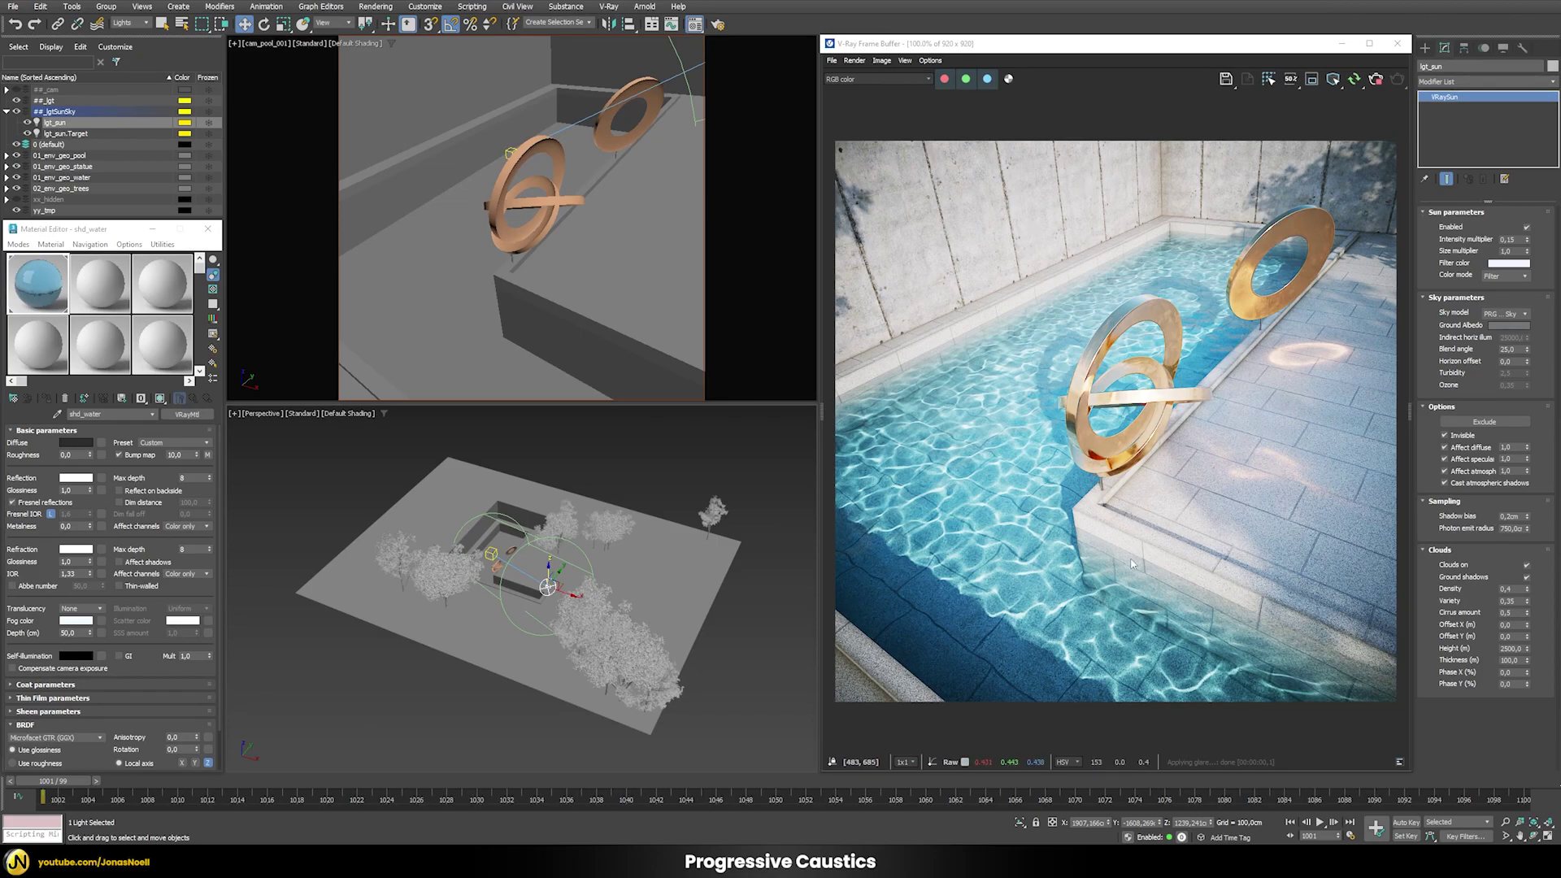
- Inspect the caustics and refraction render elements in the frame buffer, ending on the caustics element
left_click(855, 78)
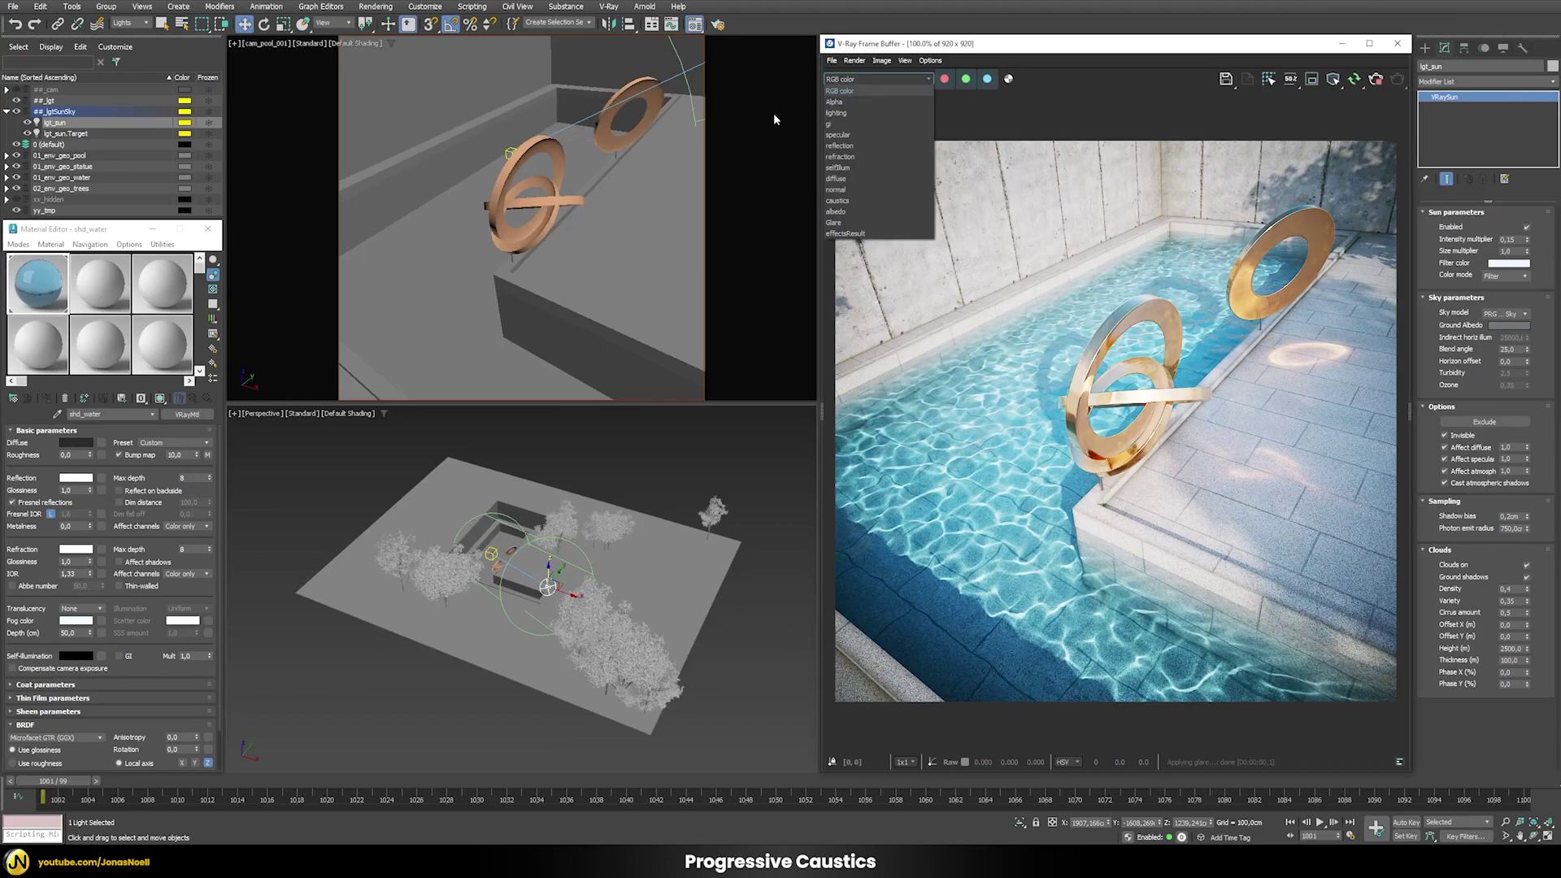
left_click(837, 200)
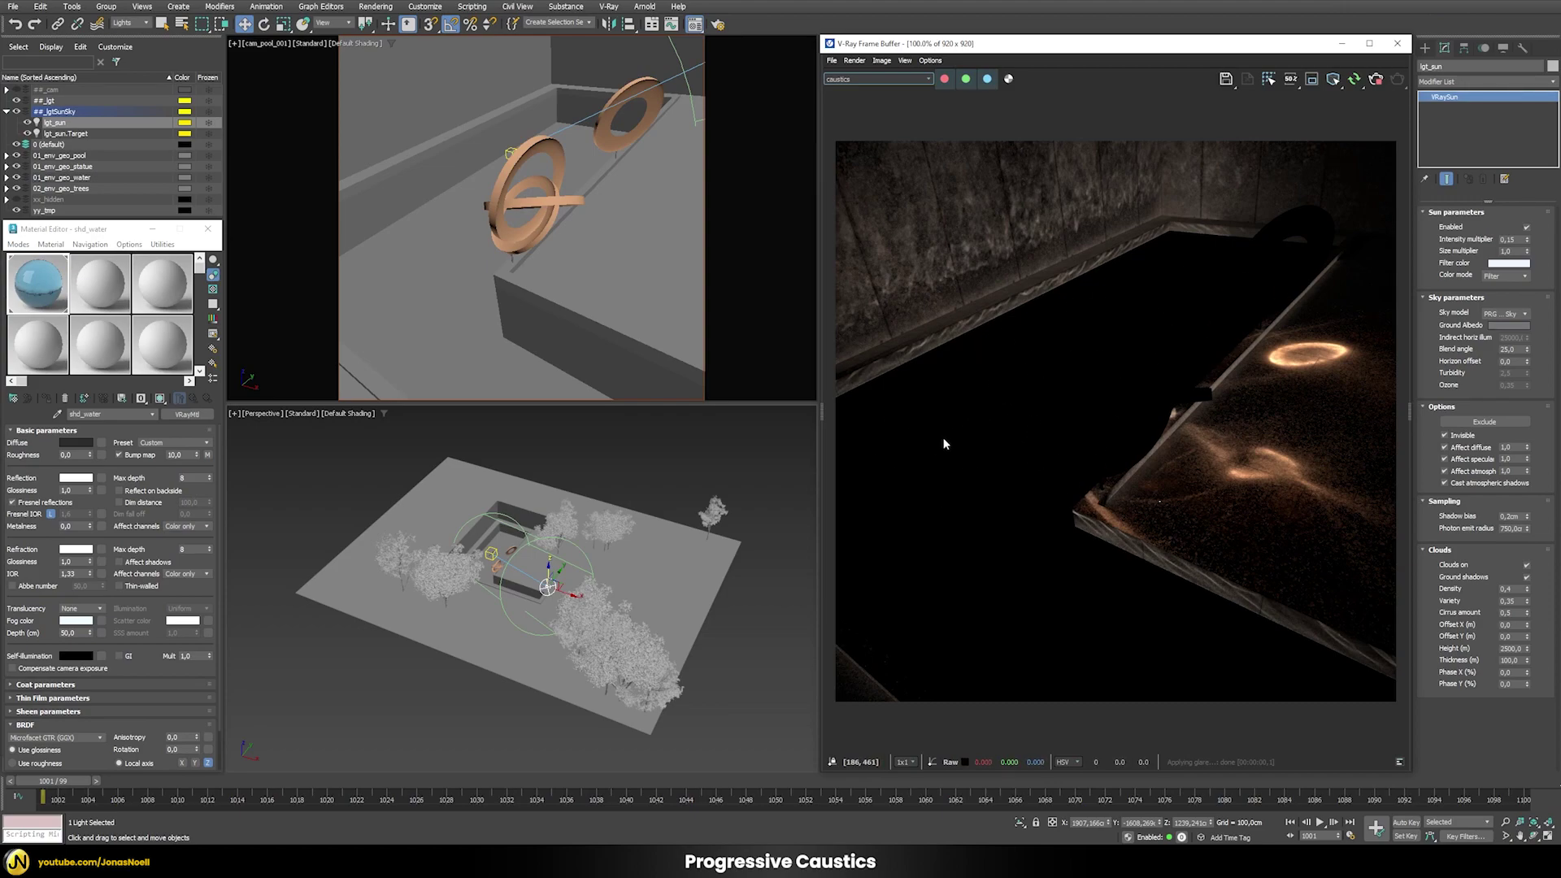
left_click(859, 82)
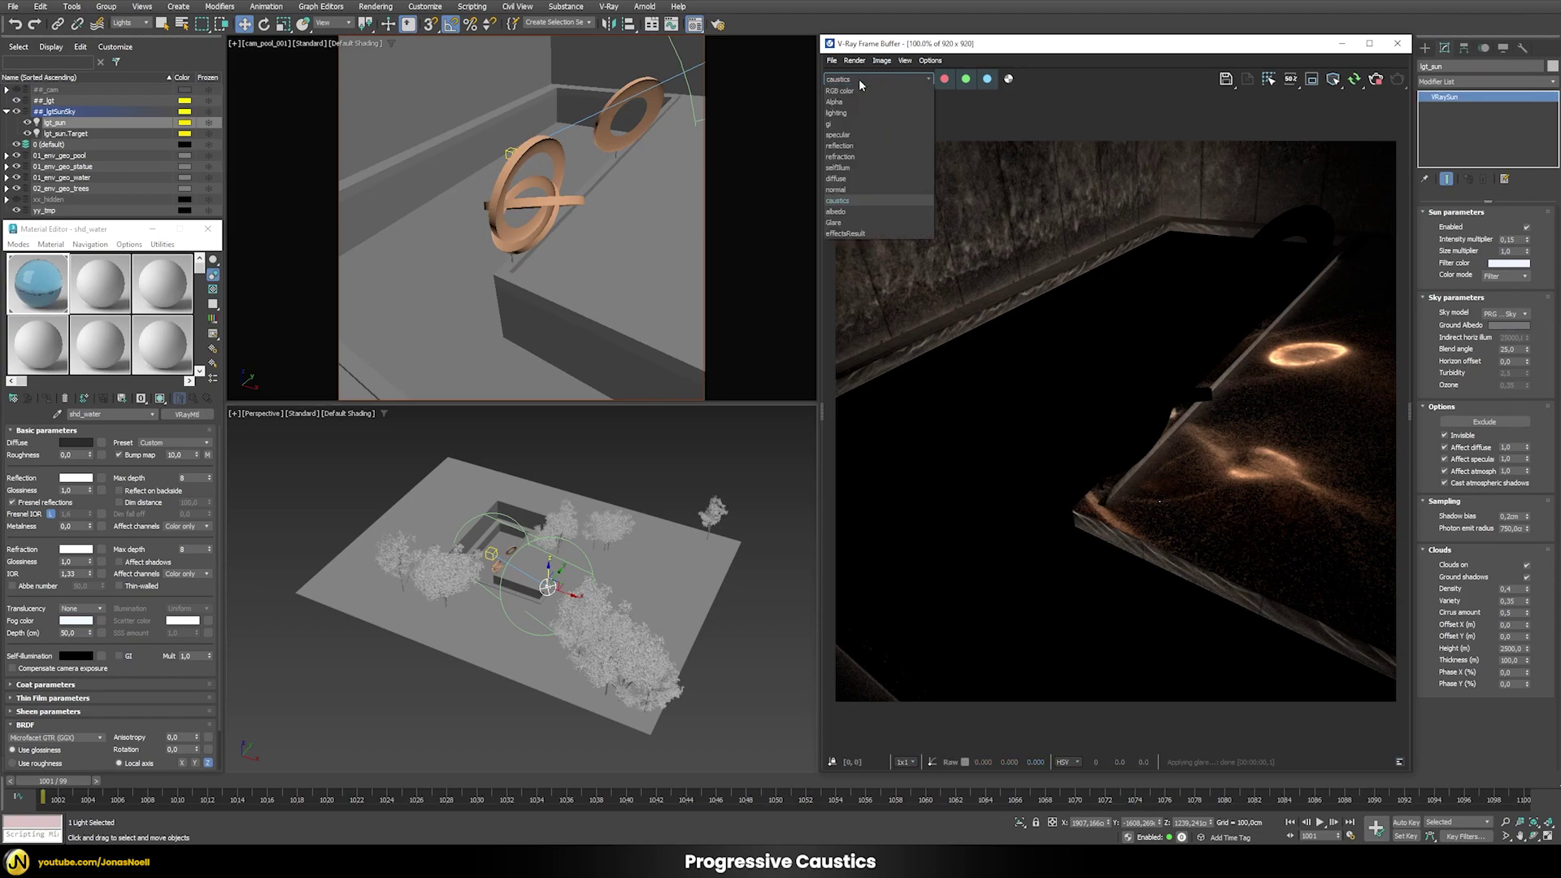
left_click(842, 157)
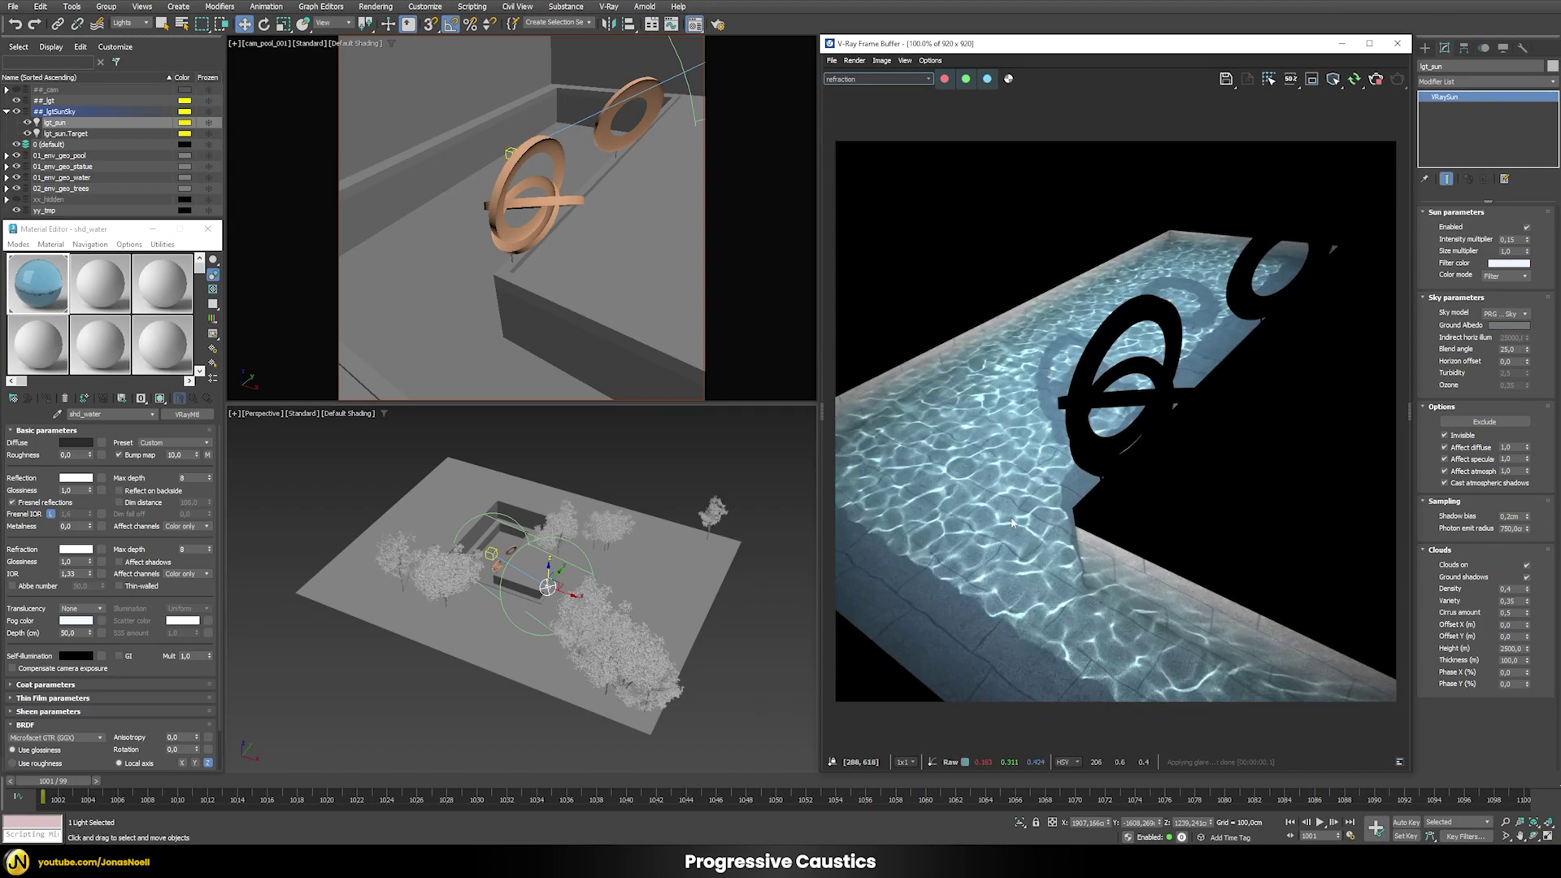
left_click(849, 80)
left_click(837, 201)
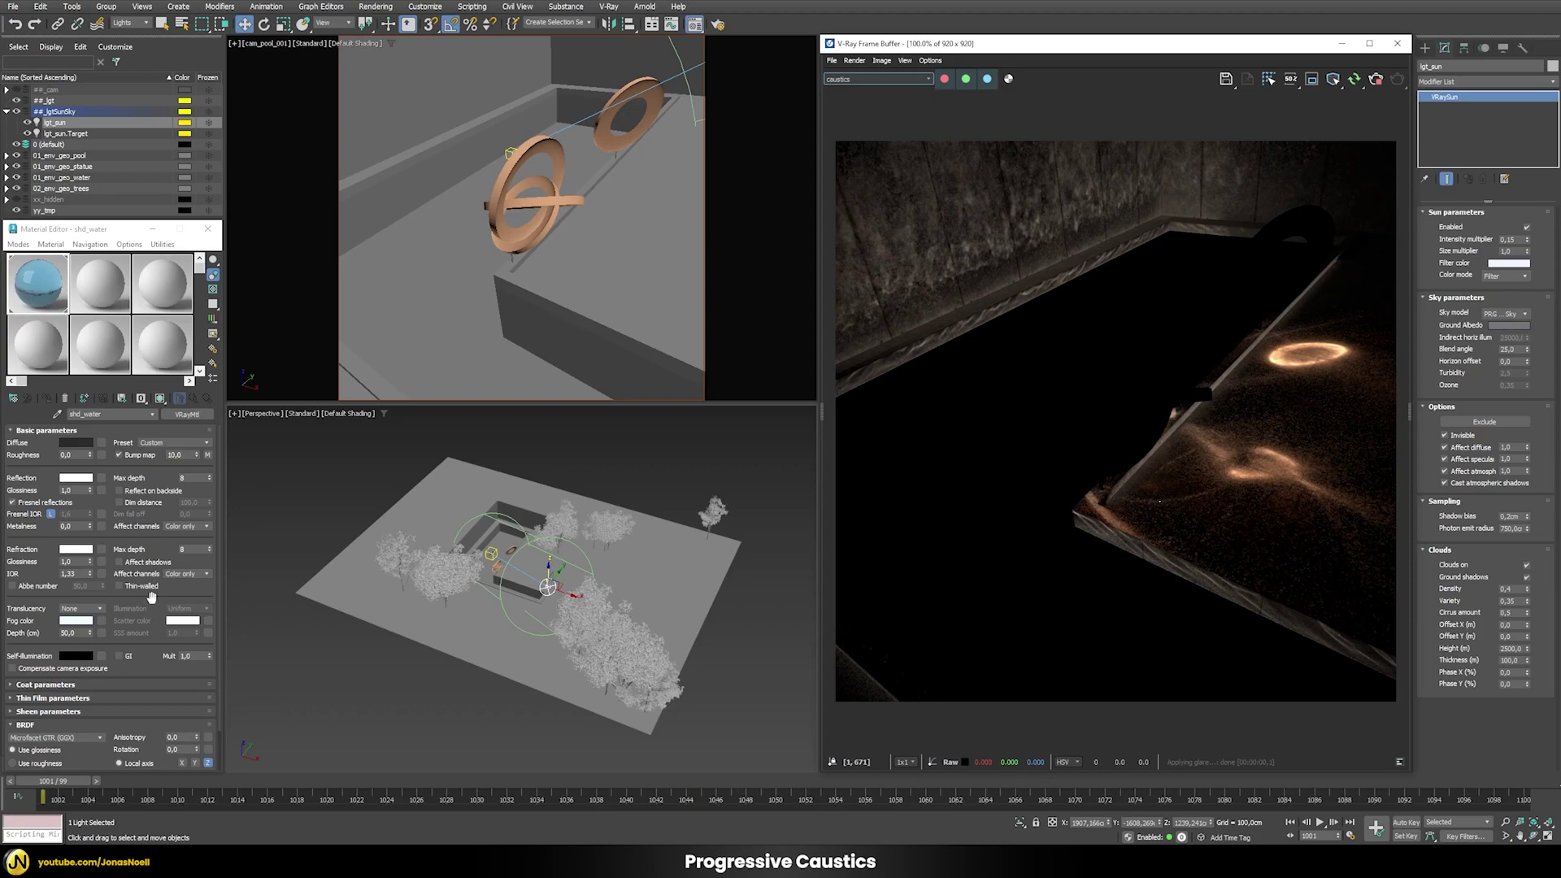
- Set the water material's refraction Affect channels to All channels and check the caustics element before returning to RGB color
left_click(186, 574)
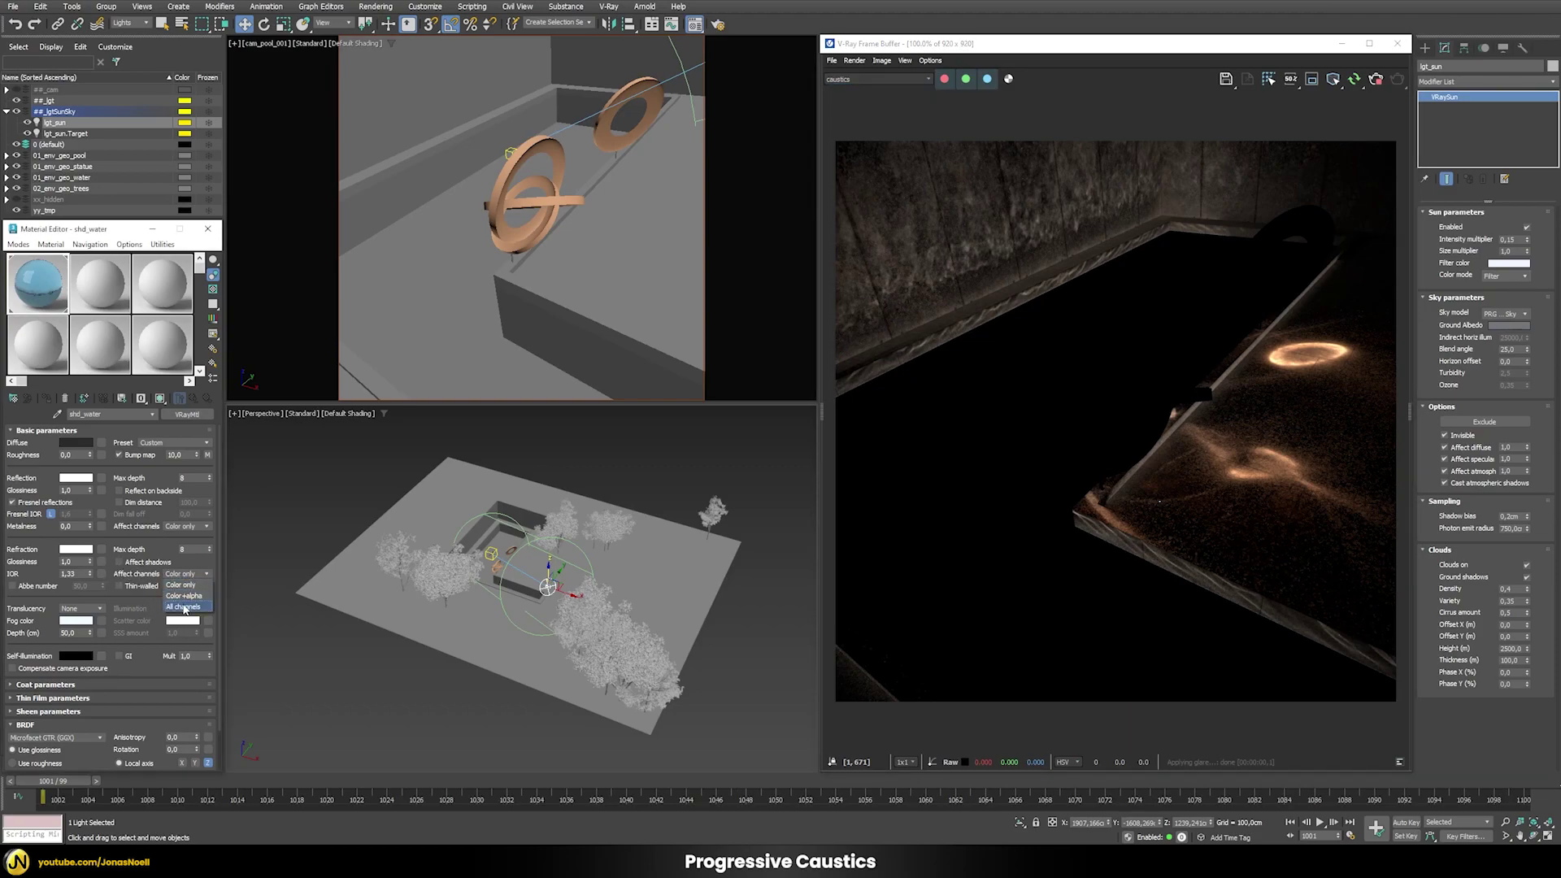
left_click(184, 607)
left_click(840, 79)
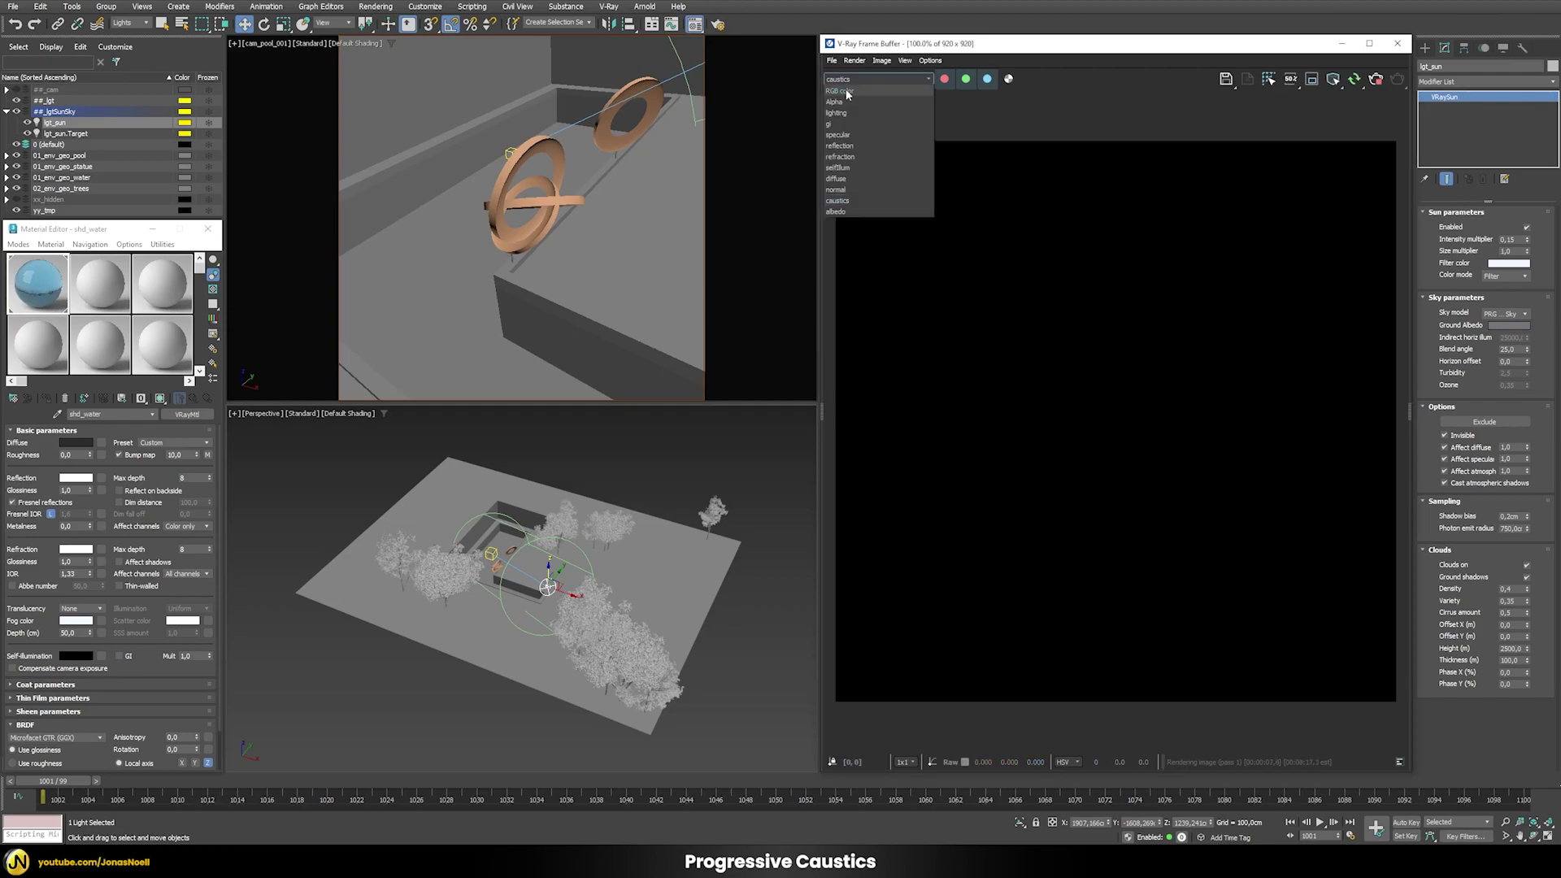
left_click(845, 91)
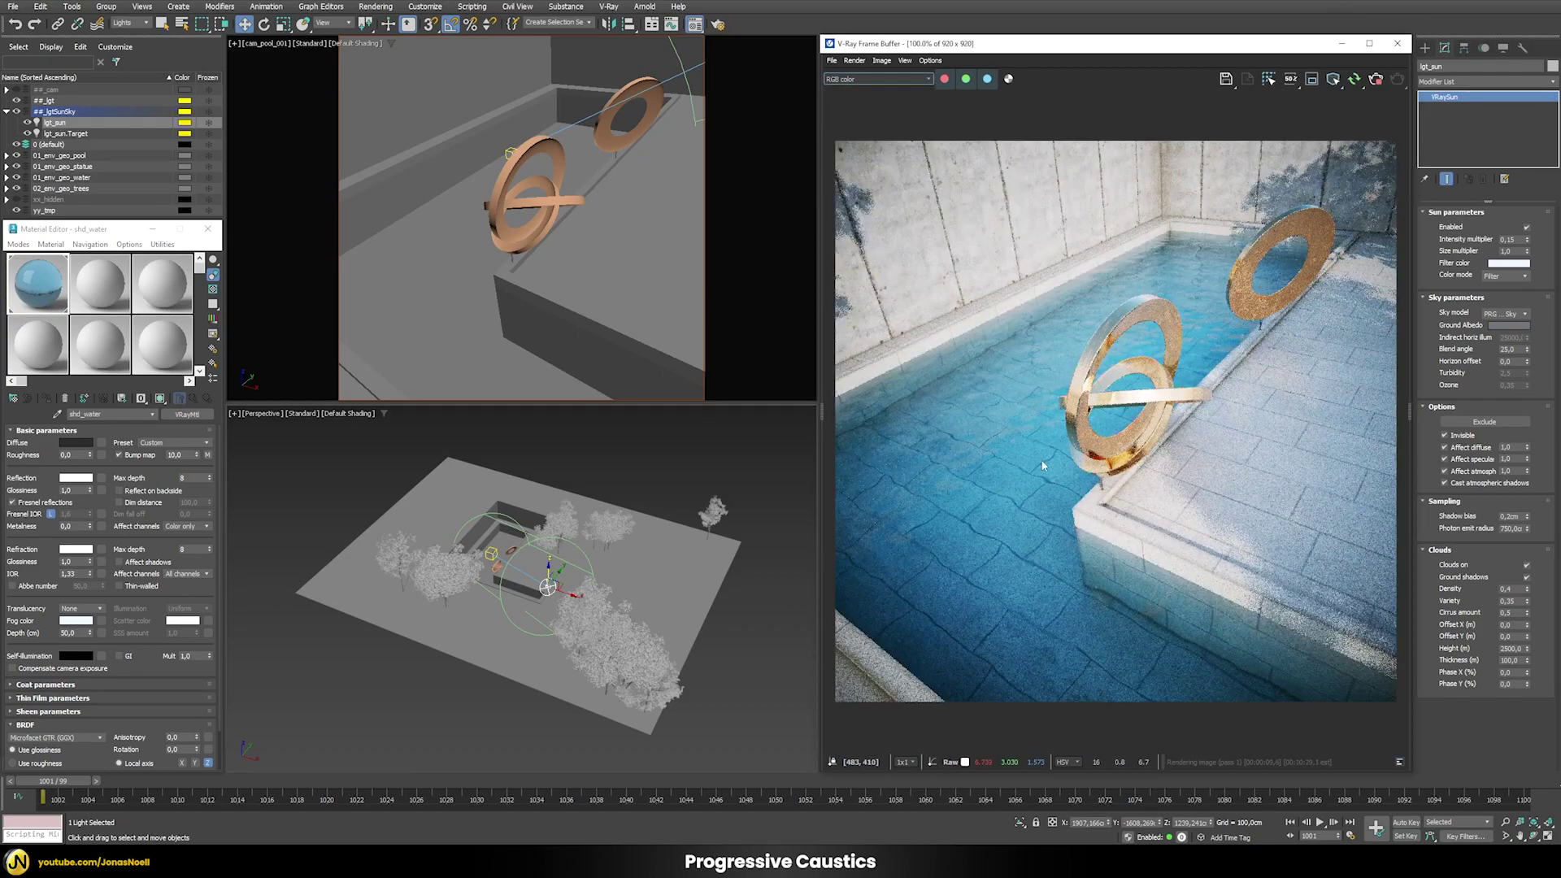
left_click(891, 80)
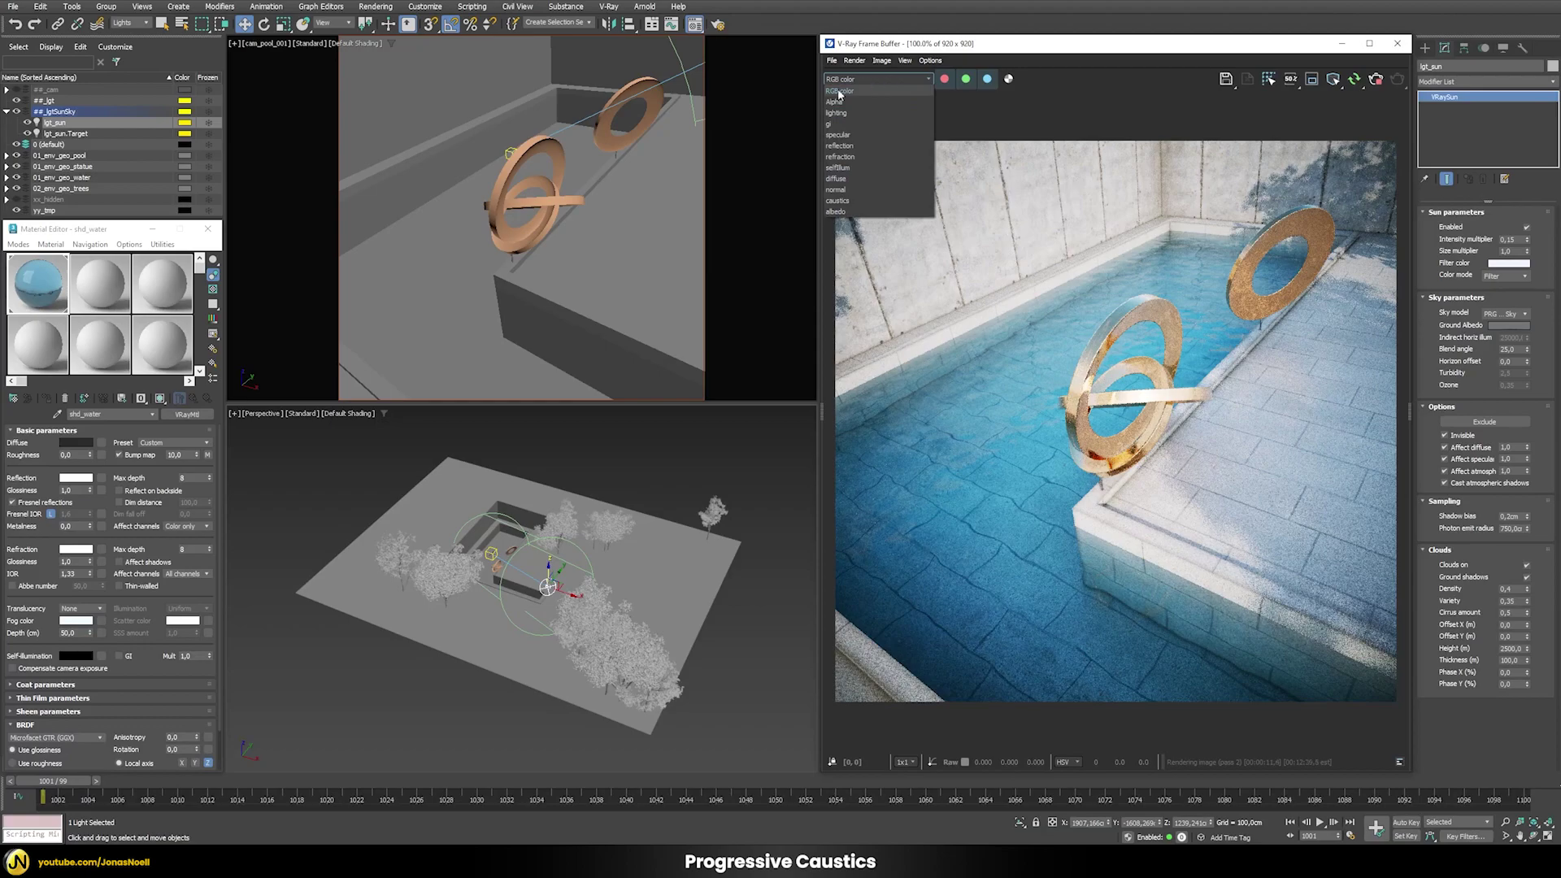
left_click(841, 202)
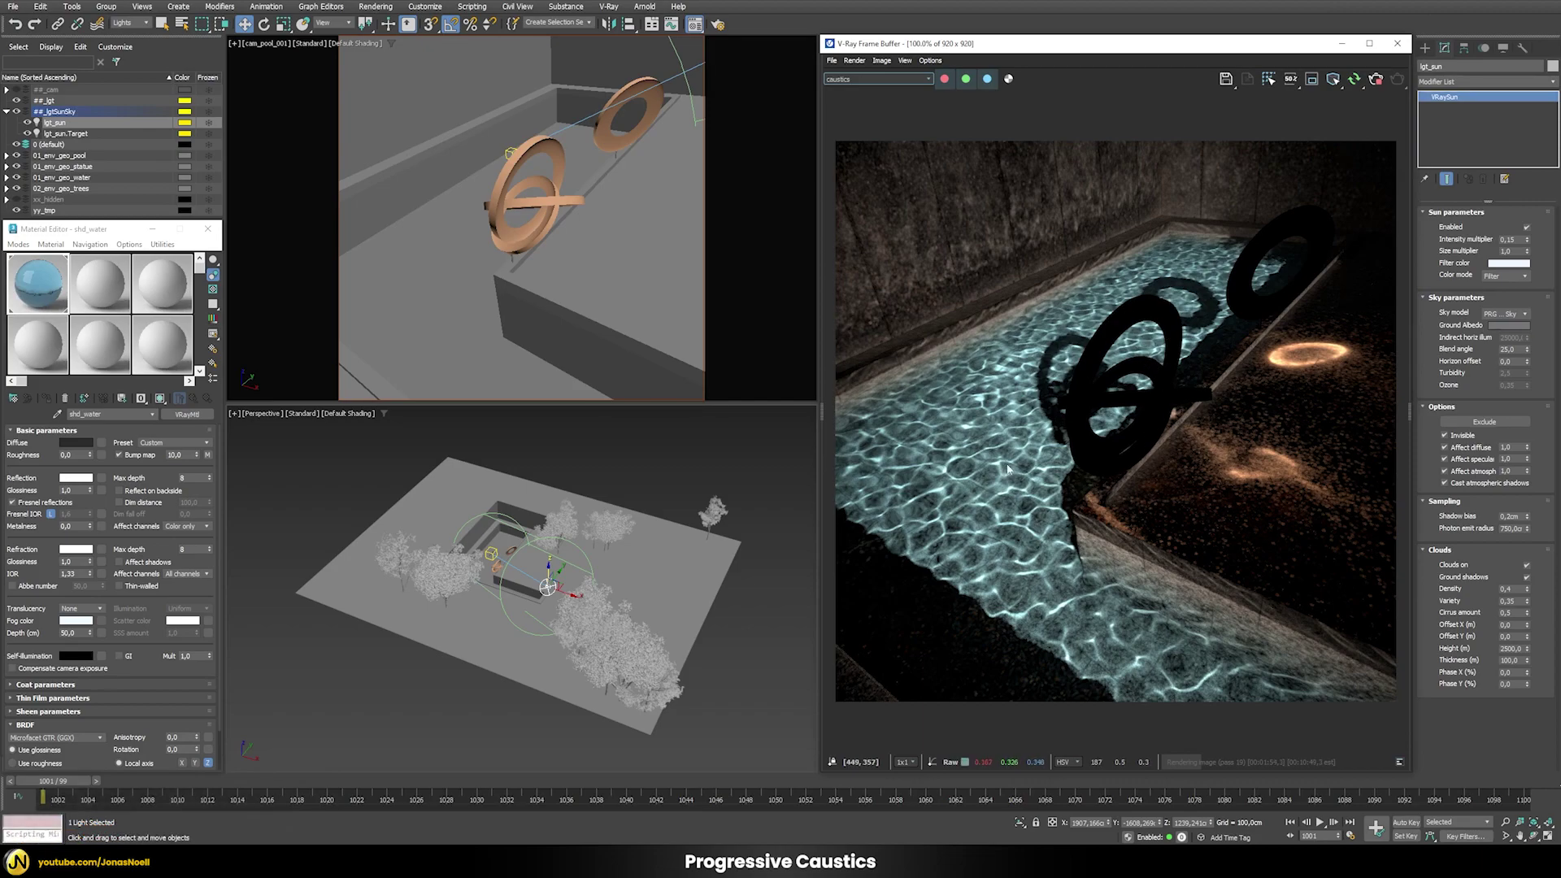
left_click(866, 80)
left_click(862, 87)
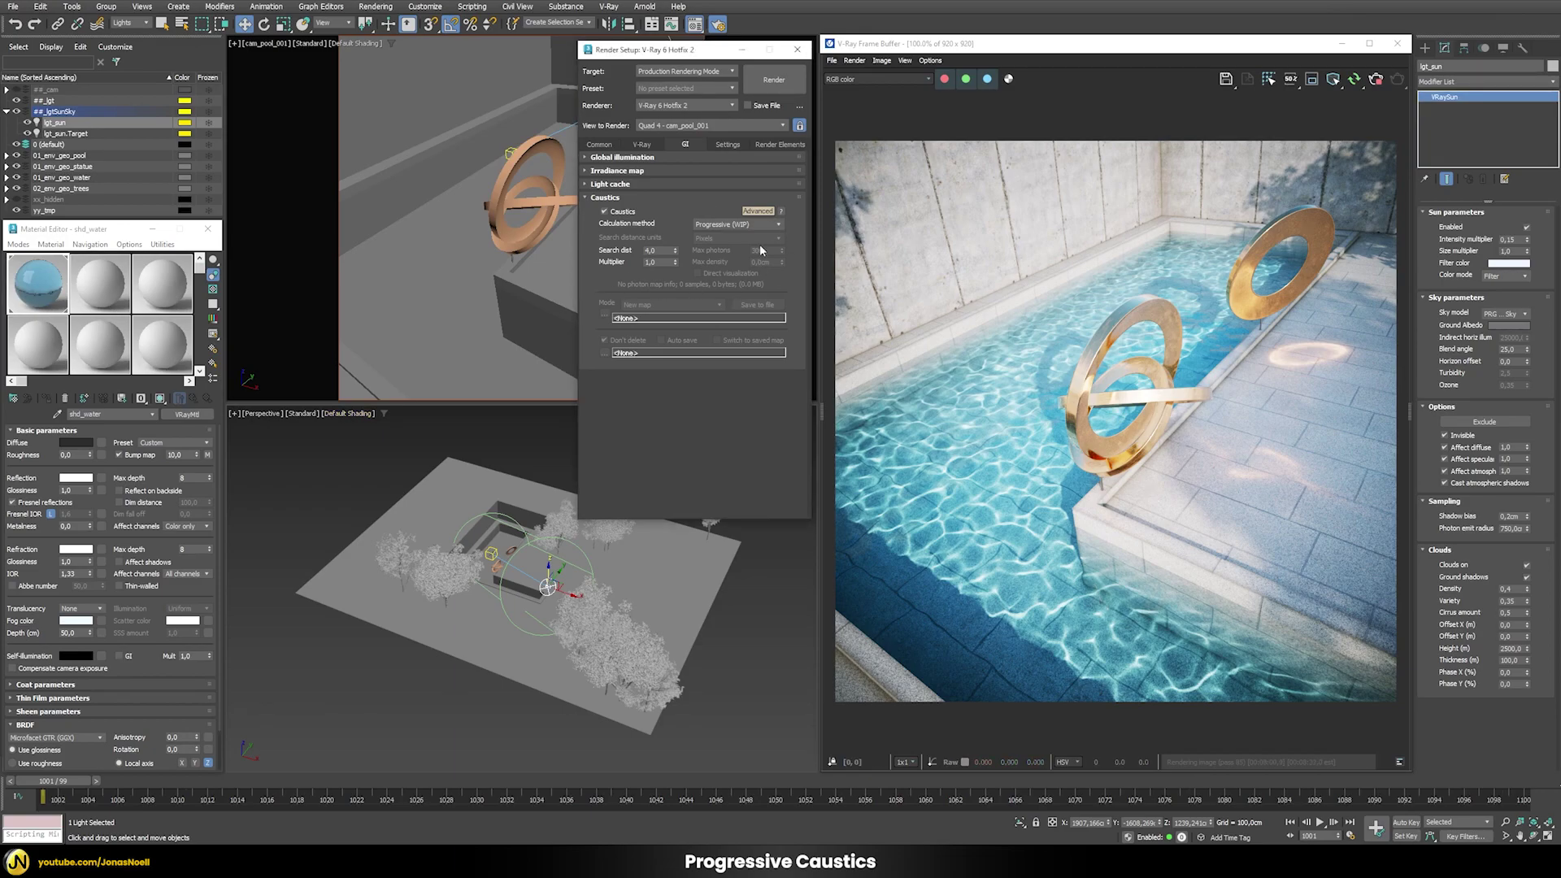
- Switch the caustics calculation method to Photon map and check the image sampler type
left_click(740, 226)
left_click(701, 237)
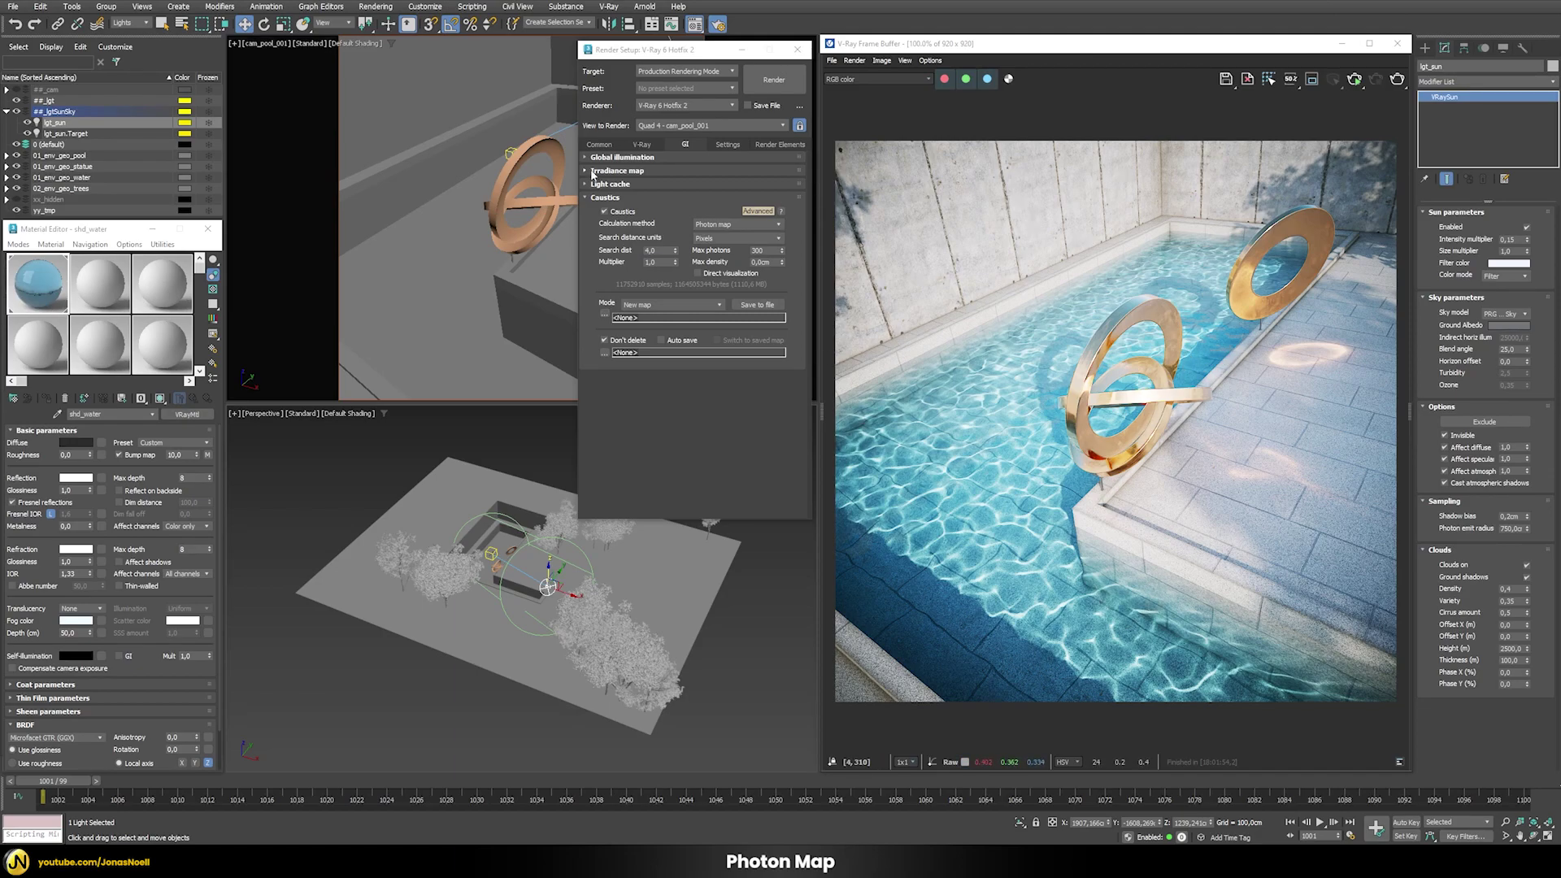
left_click(638, 142)
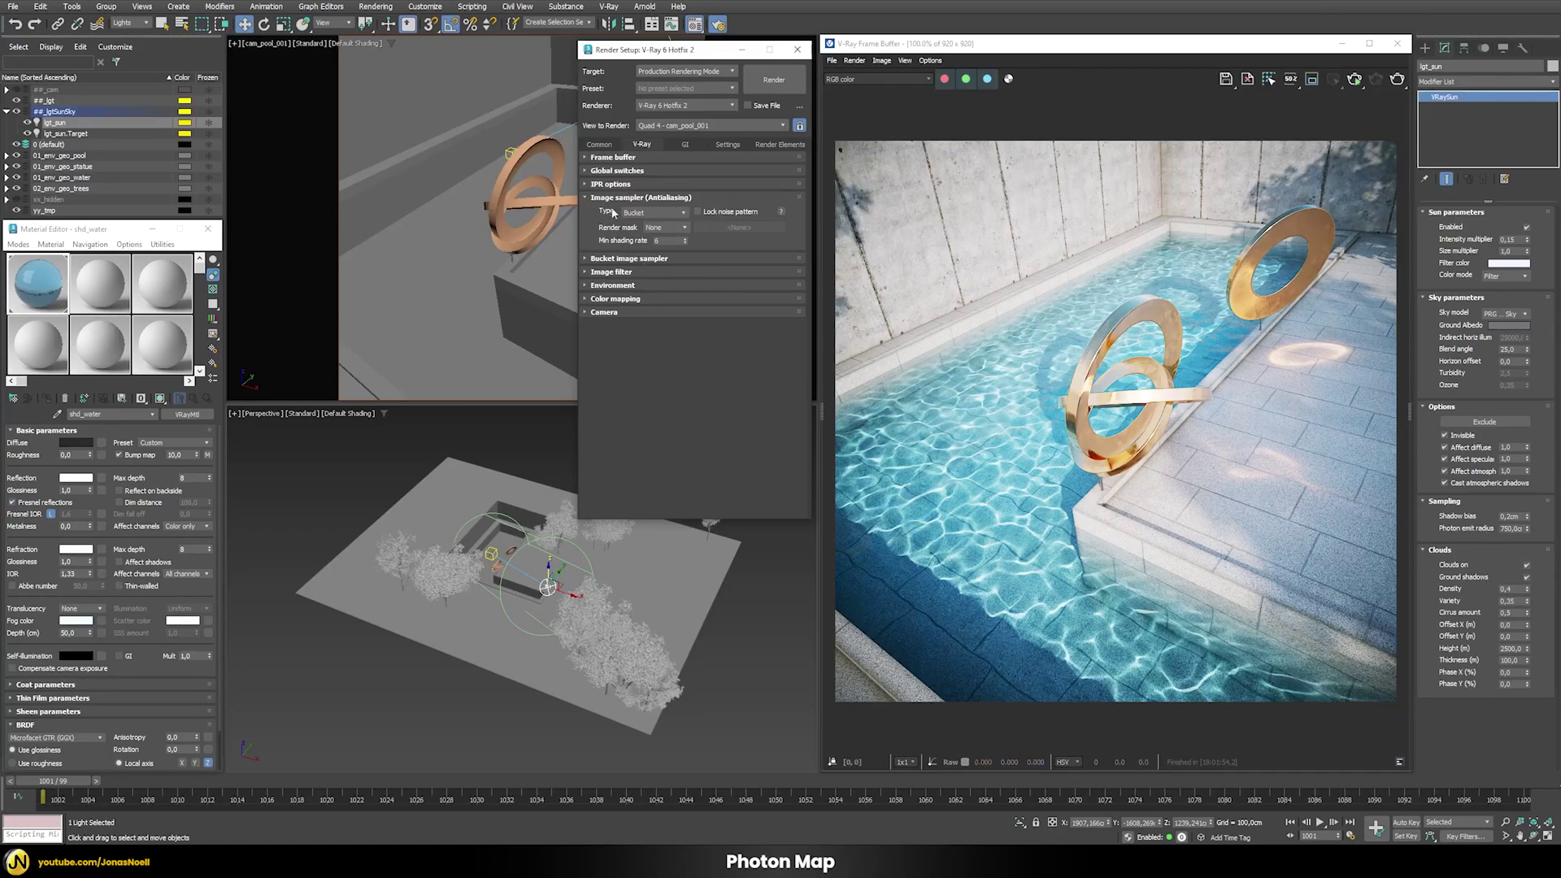
left_click(684, 142)
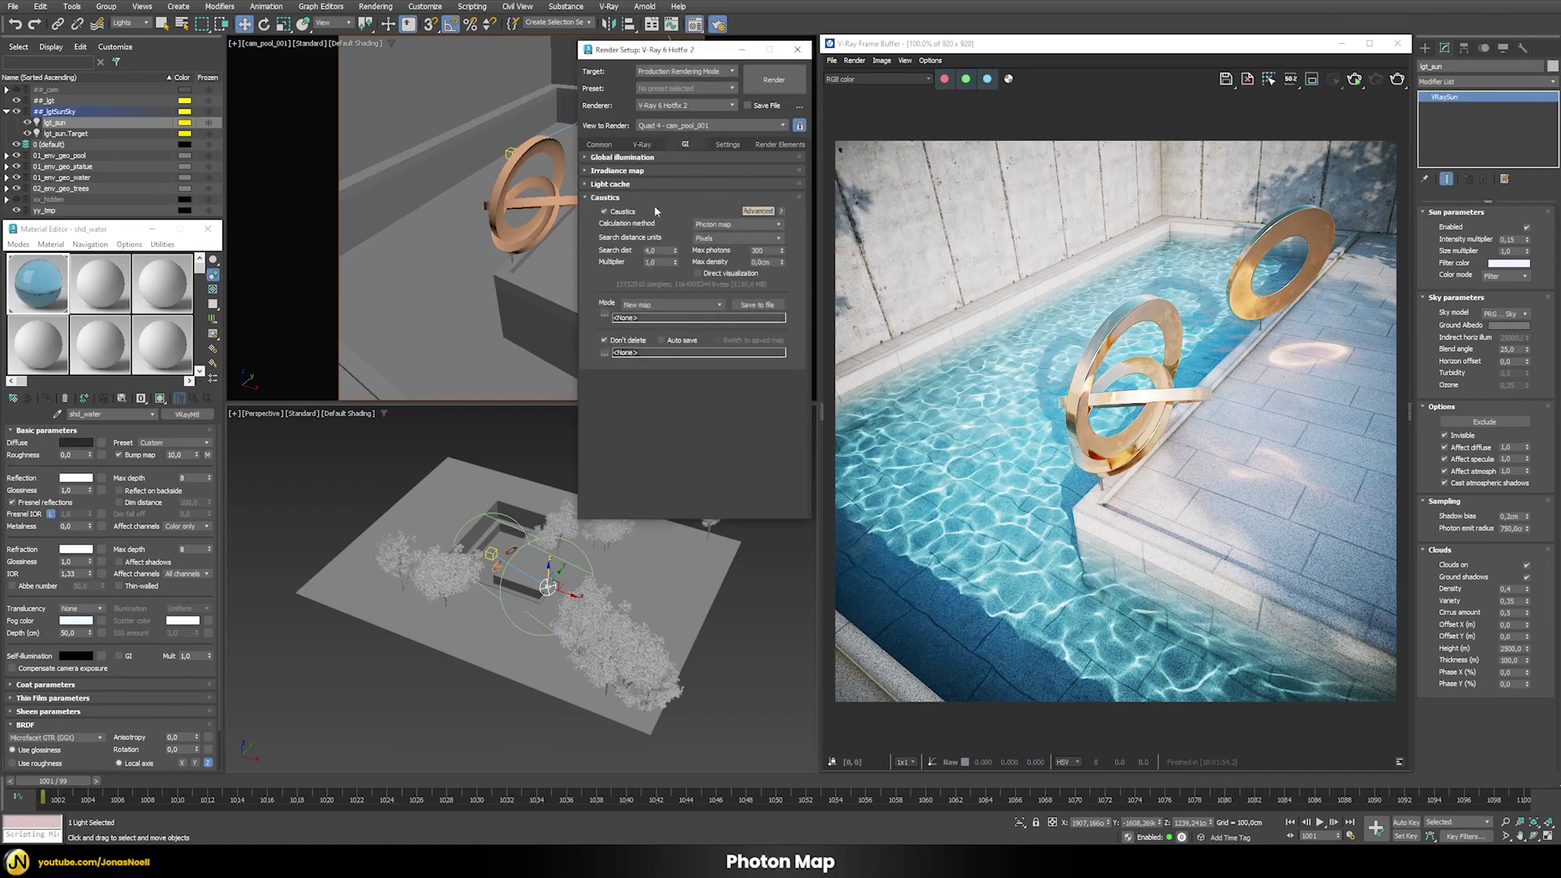
- Compare the caustics parameters offered by the Progressive (WIP) and Photon map calculation methods, ending on Photon map
left_click(713, 227)
left_click(718, 247)
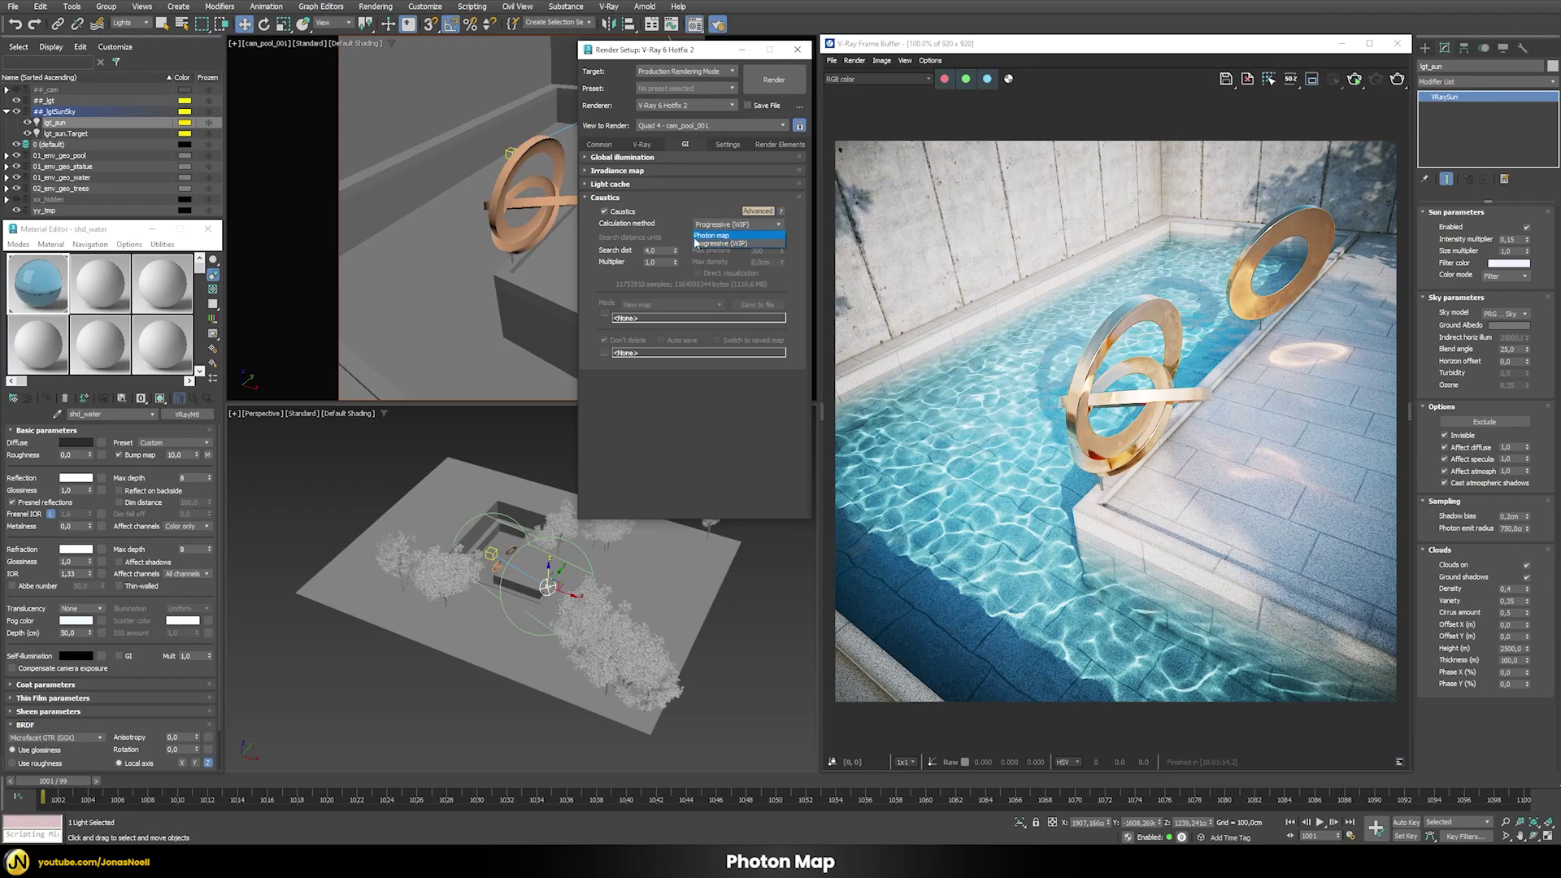
left_click(716, 237)
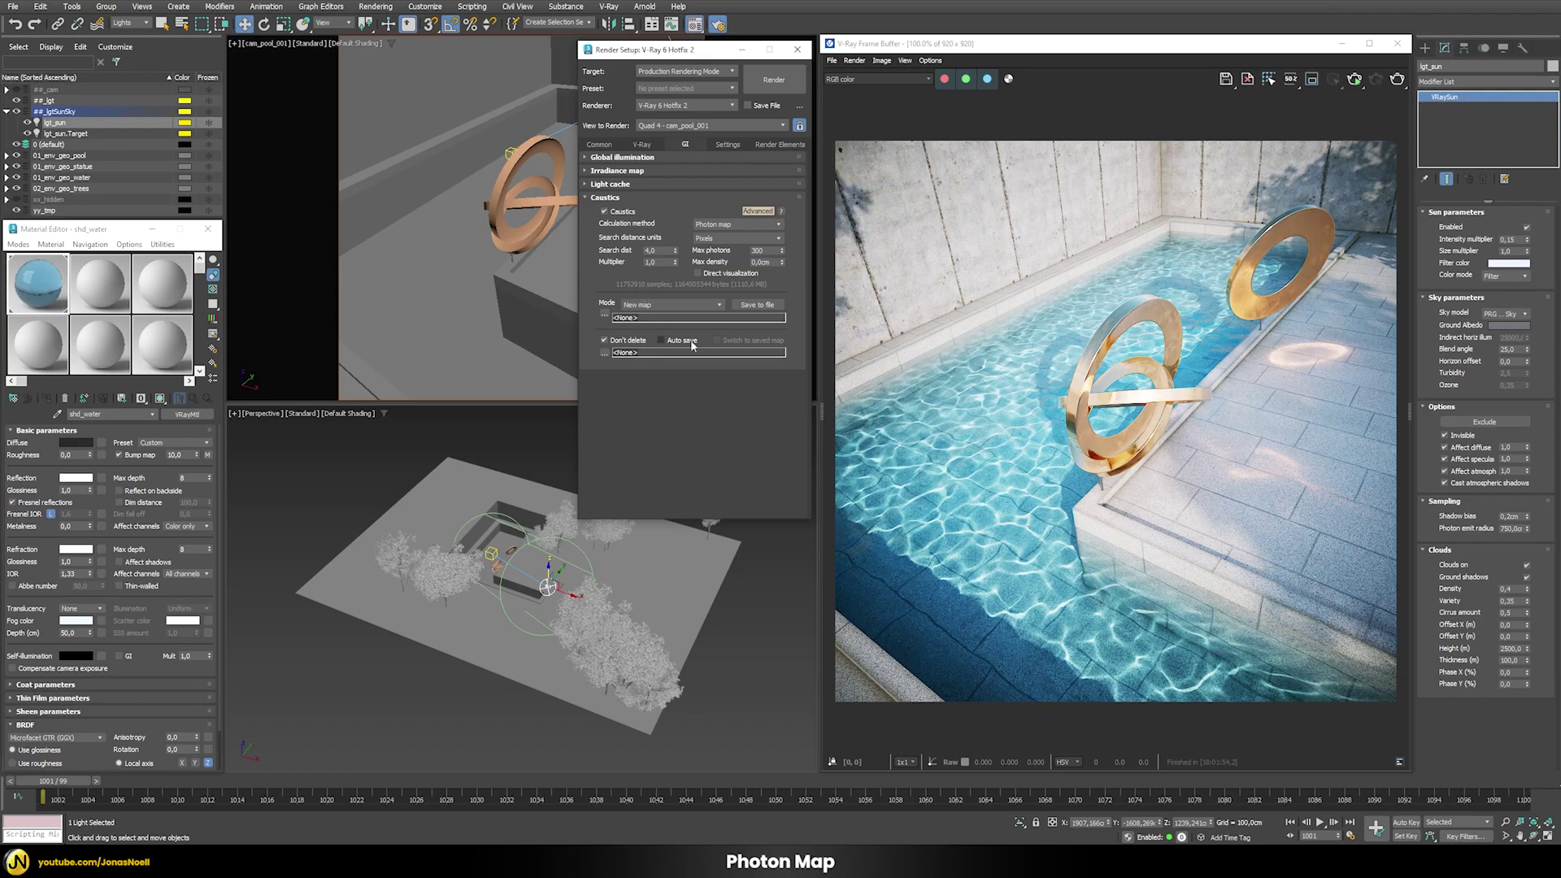
left_click(716, 225)
left_click(706, 244)
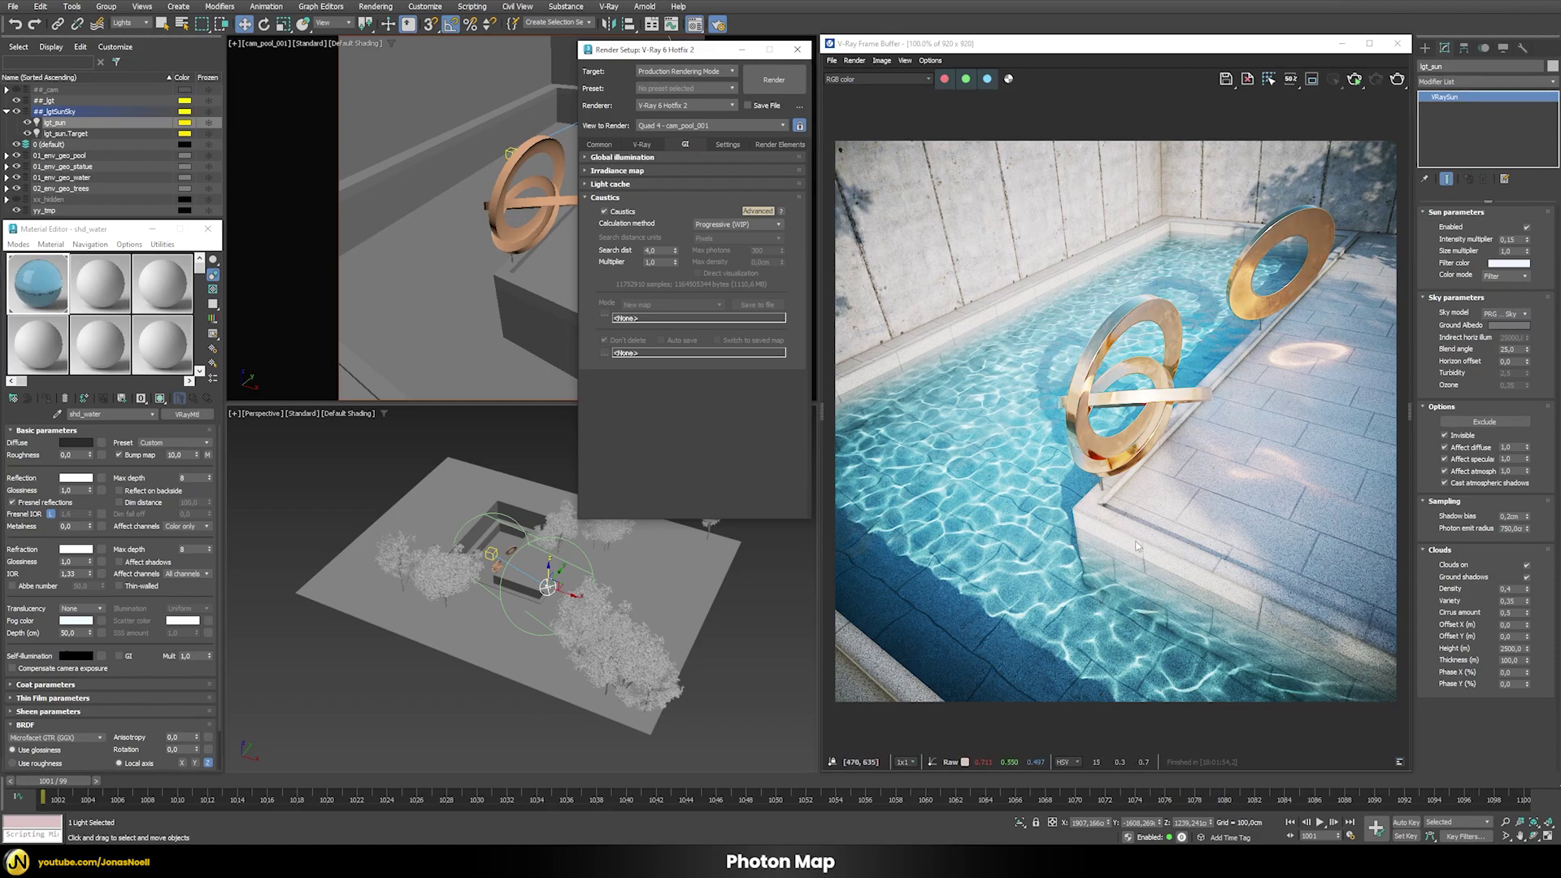
left_click(722, 224)
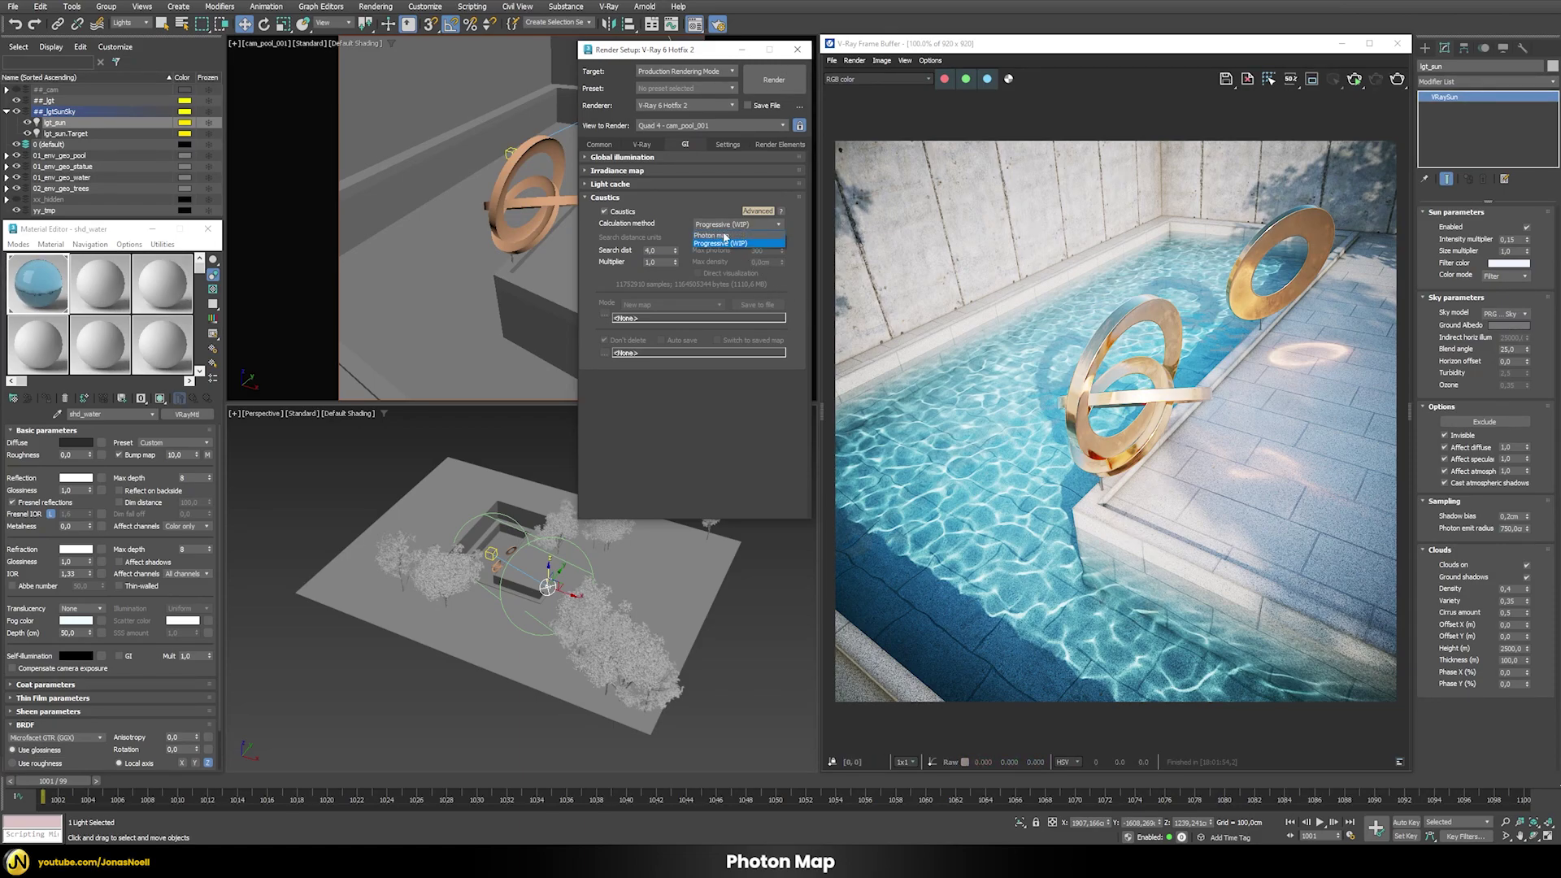
left_click(724, 235)
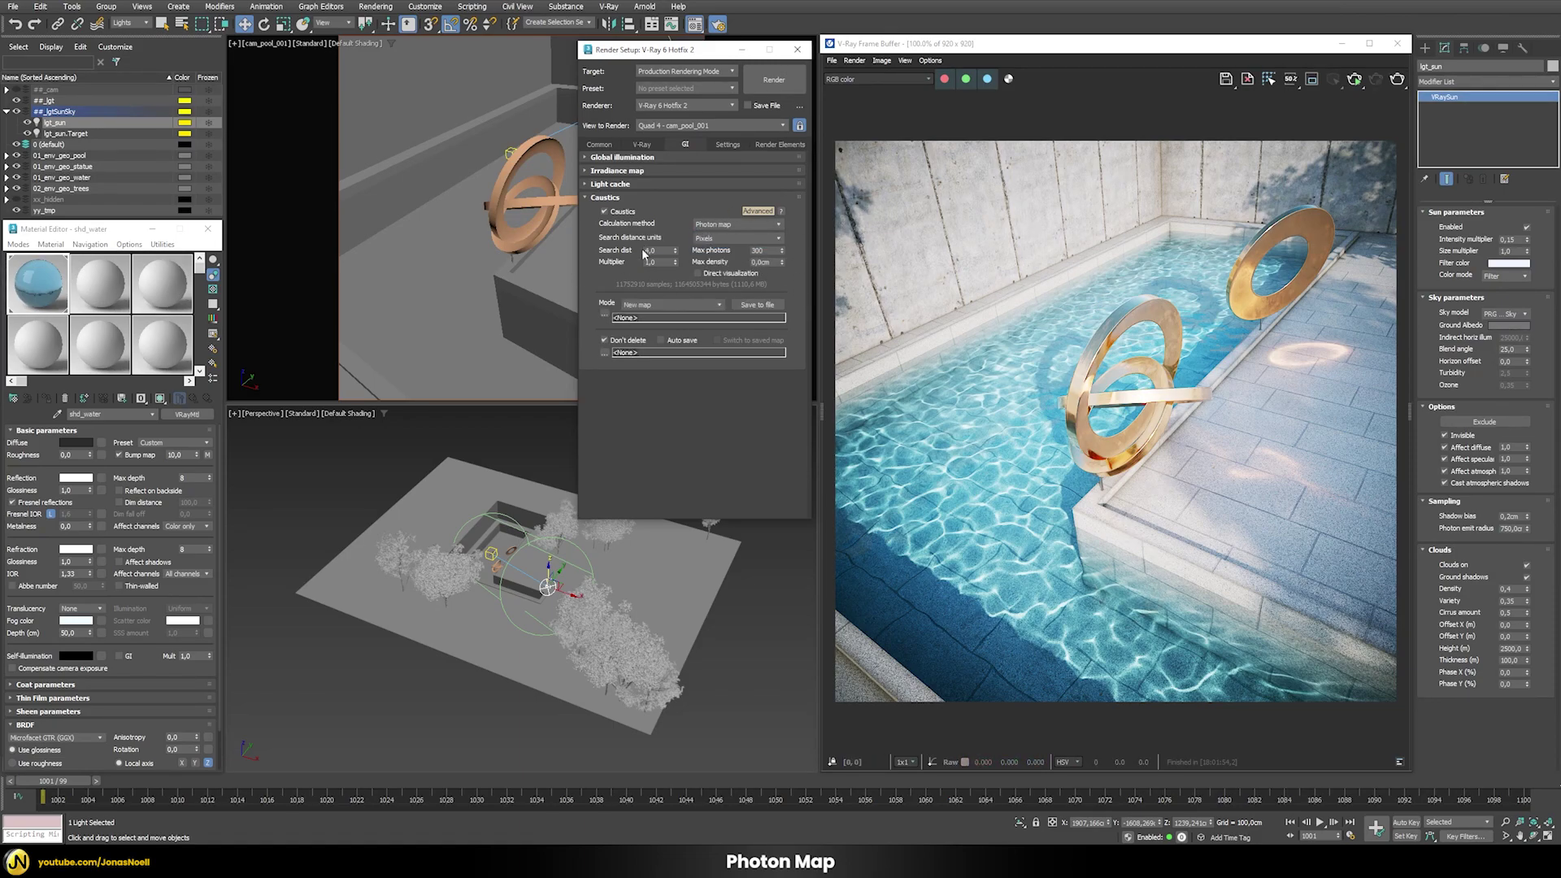
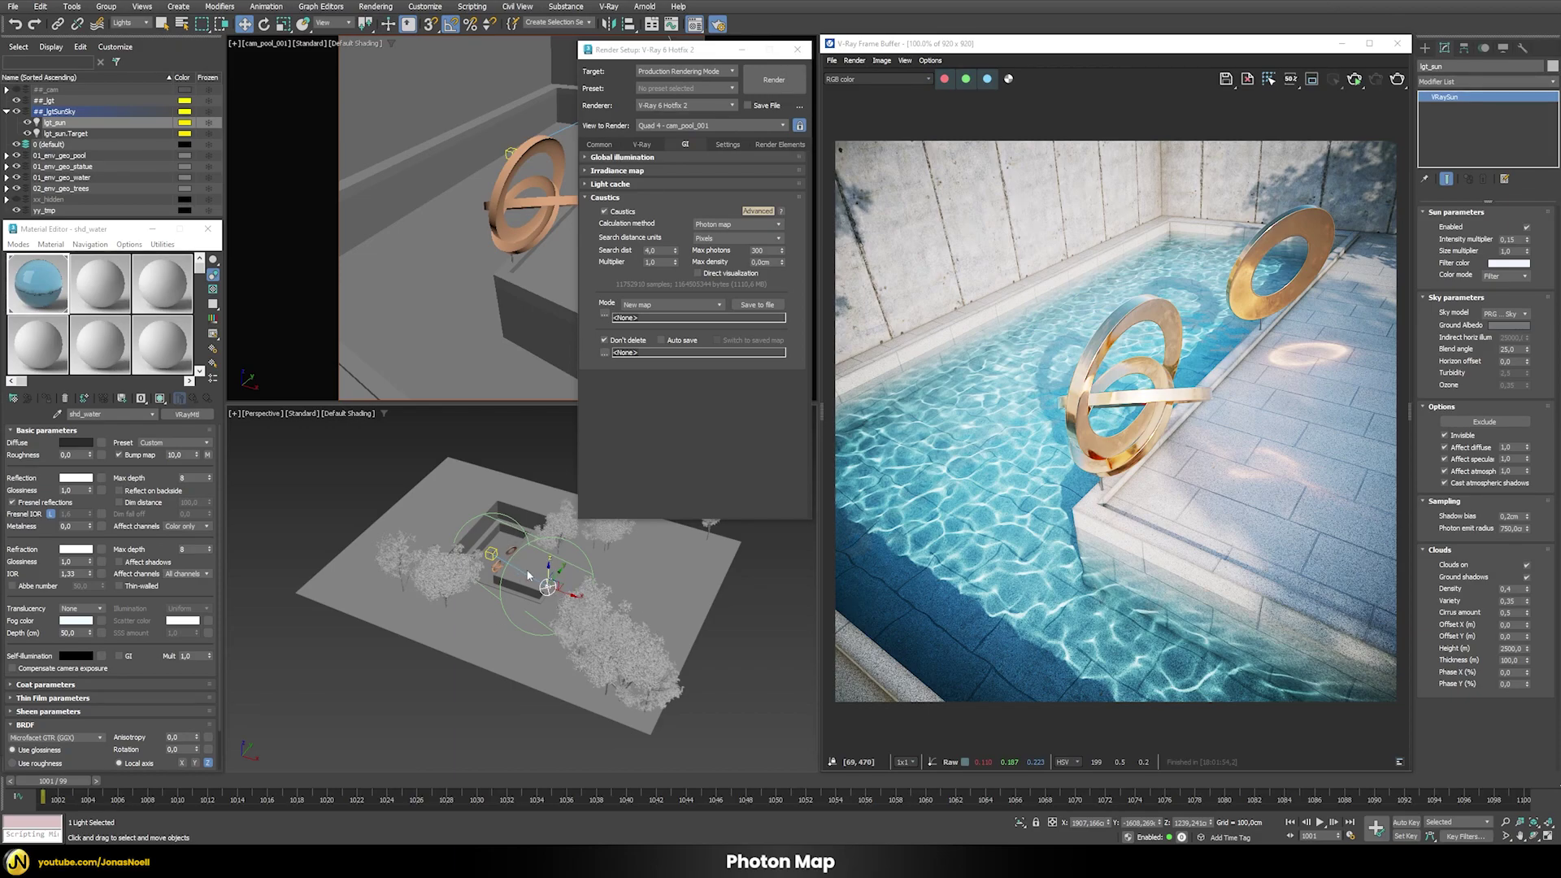
- Review the V-Ray light properties for caustics on lgt_ambient and lgt_sun, and close the dialog
right_click(529, 553)
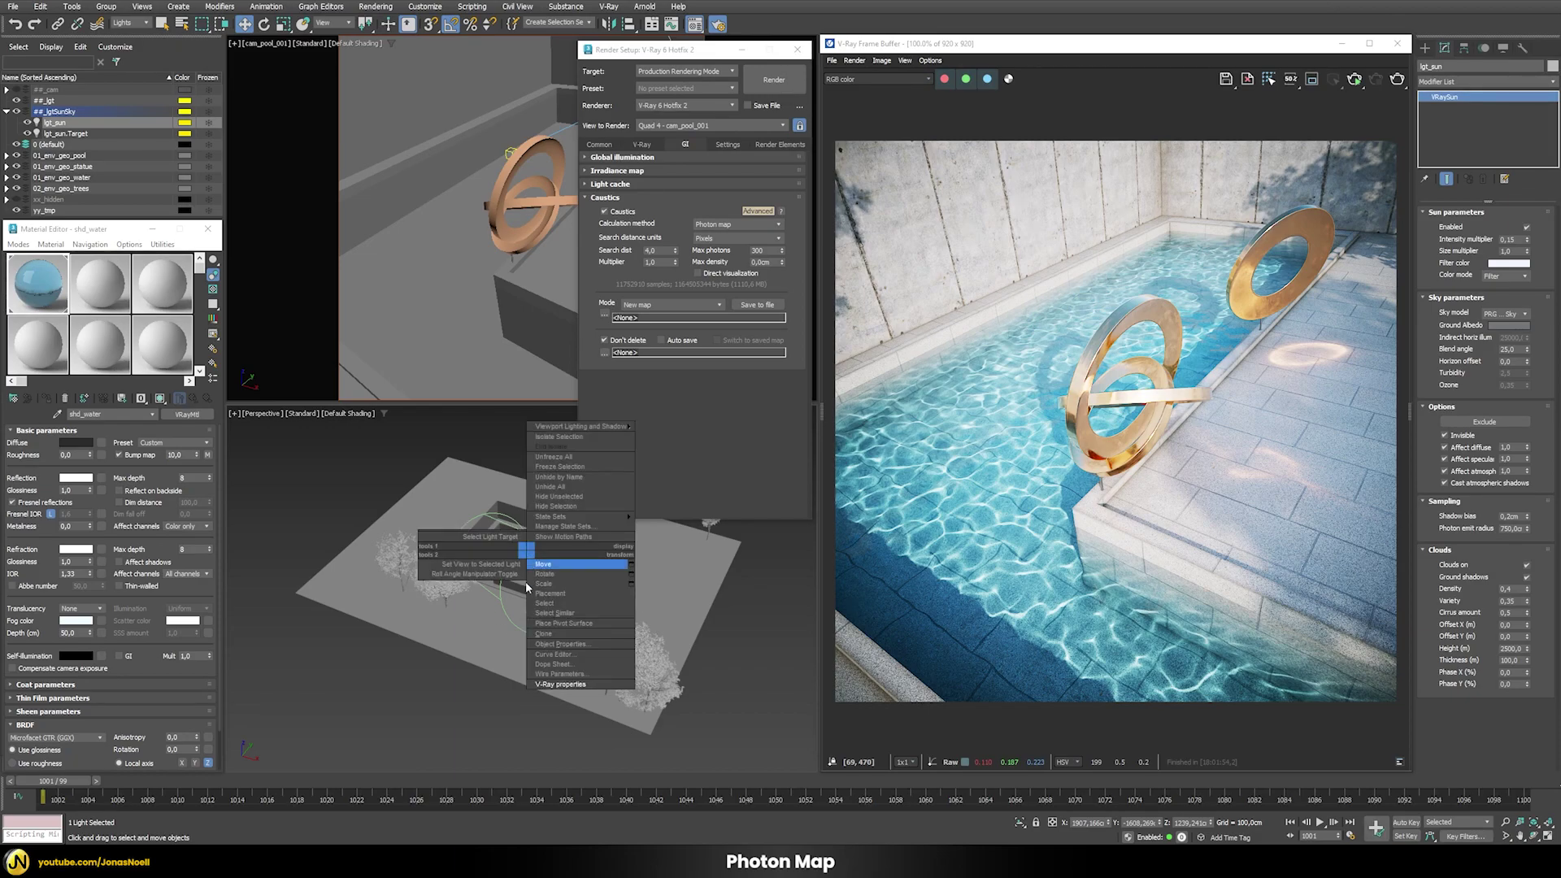
left_click(565, 687)
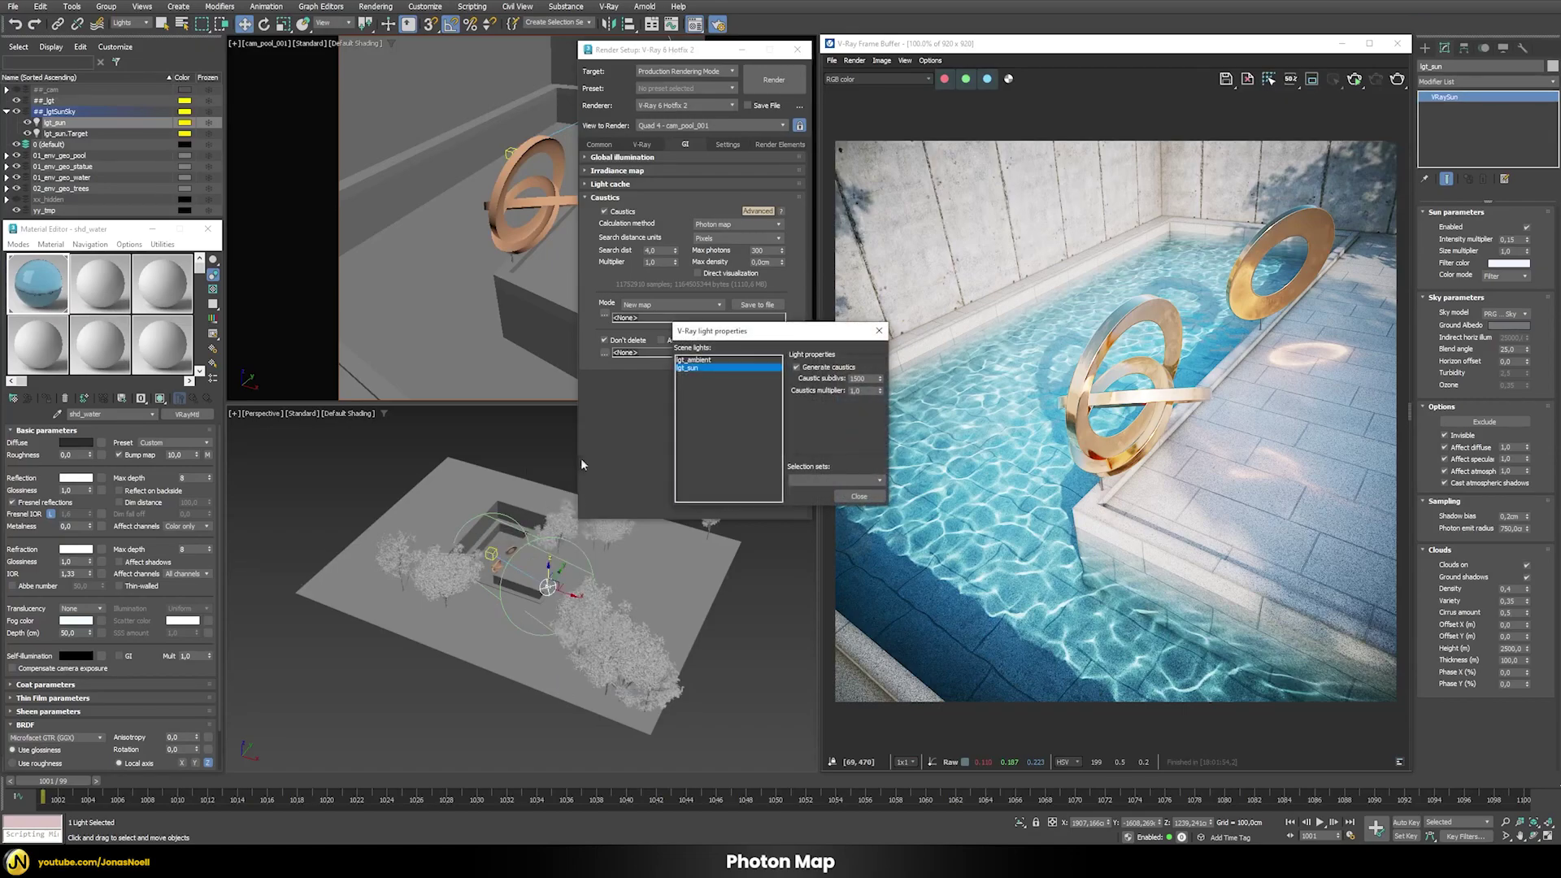
left_click(701, 361)
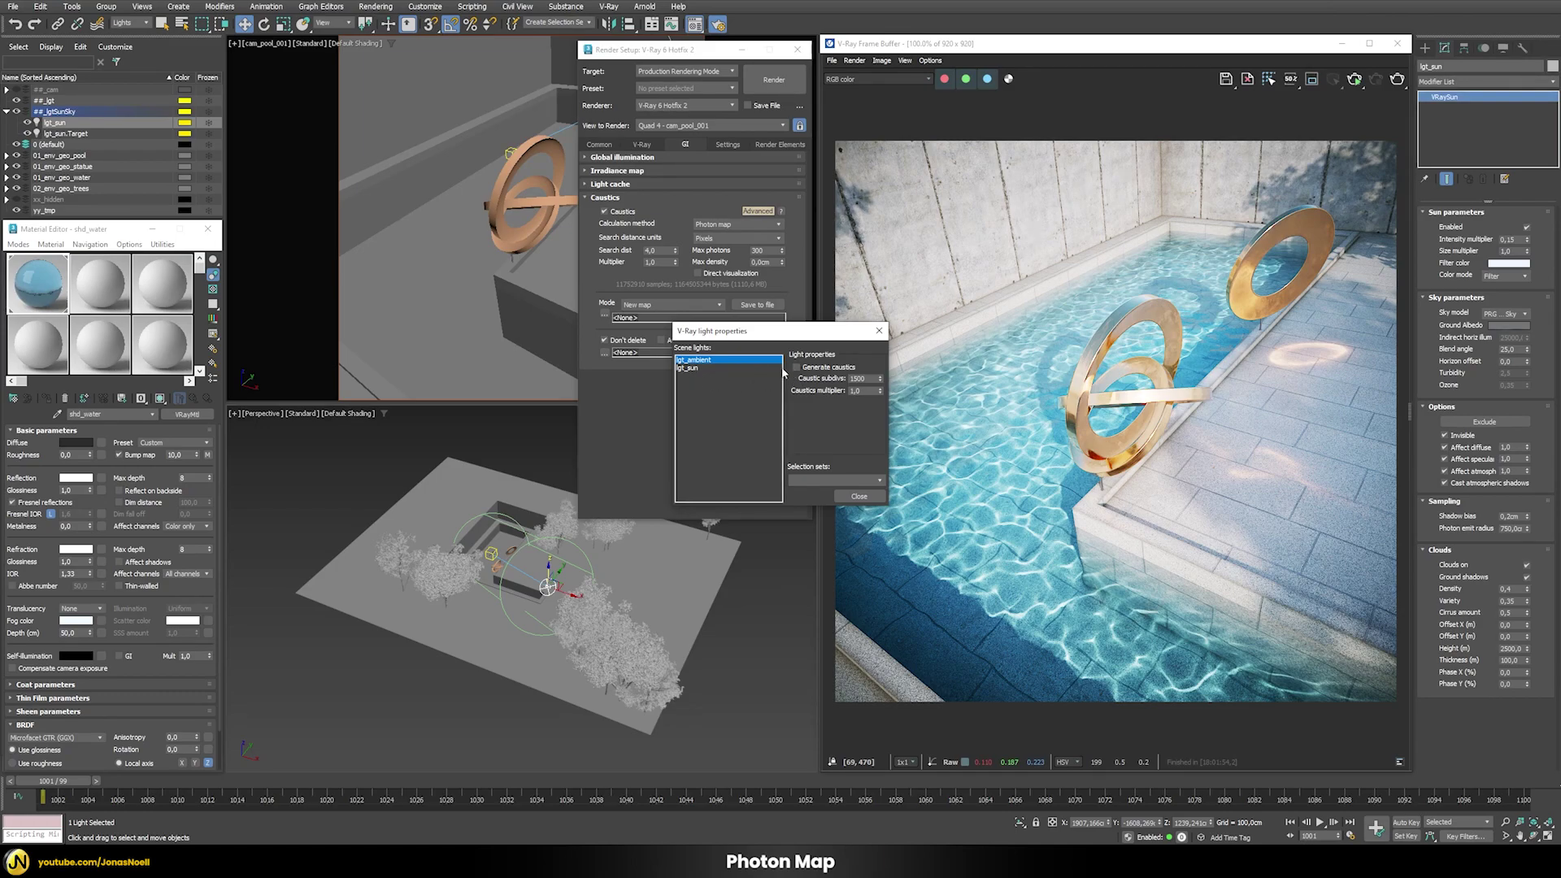
left_click(709, 368)
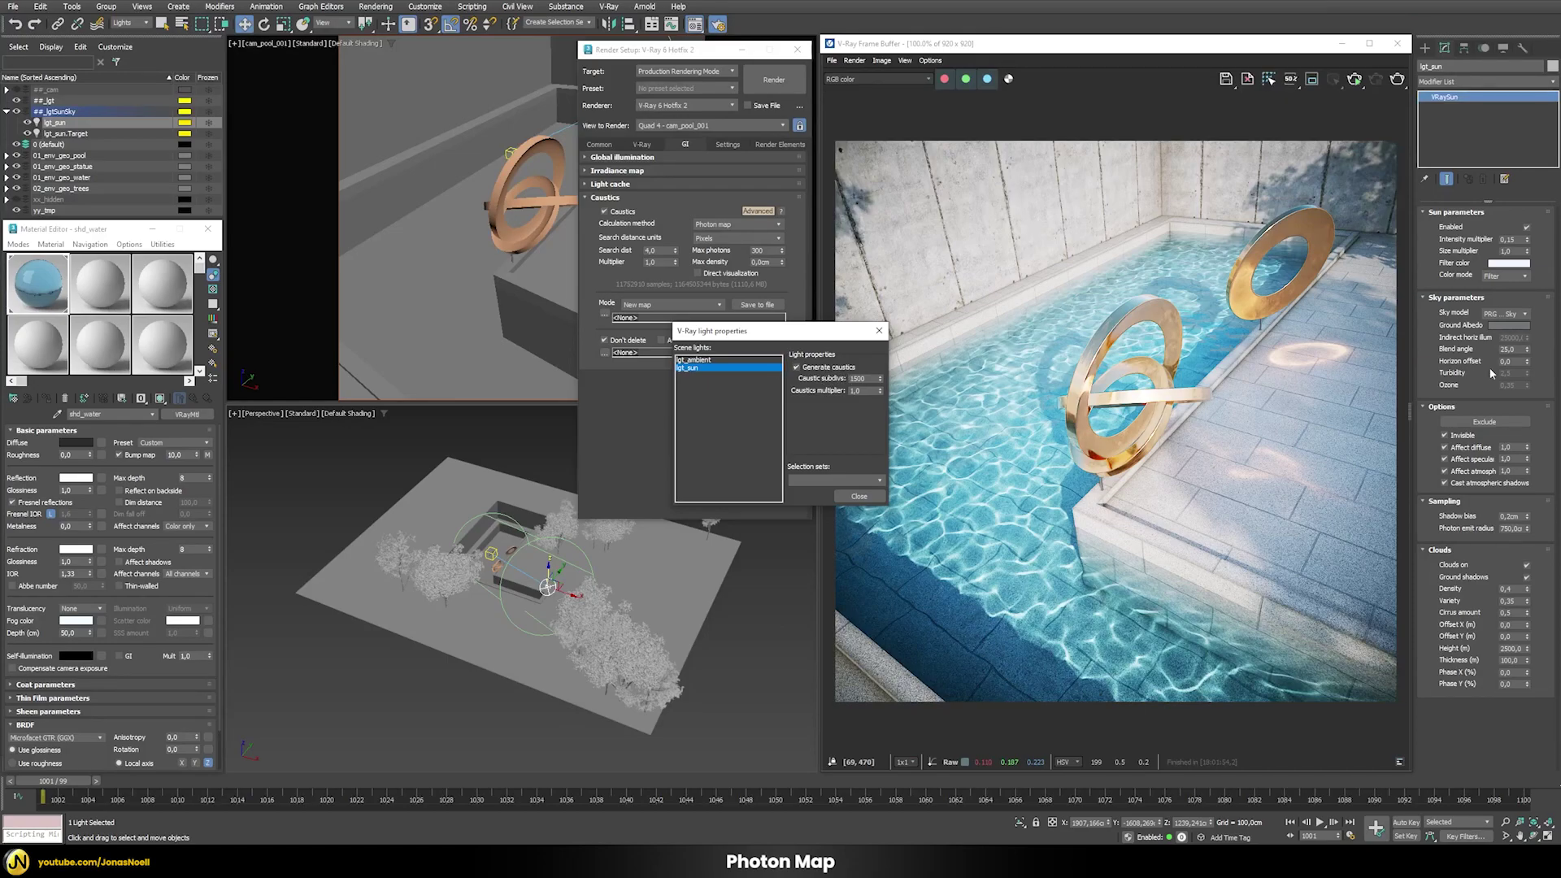
left_click(724, 360)
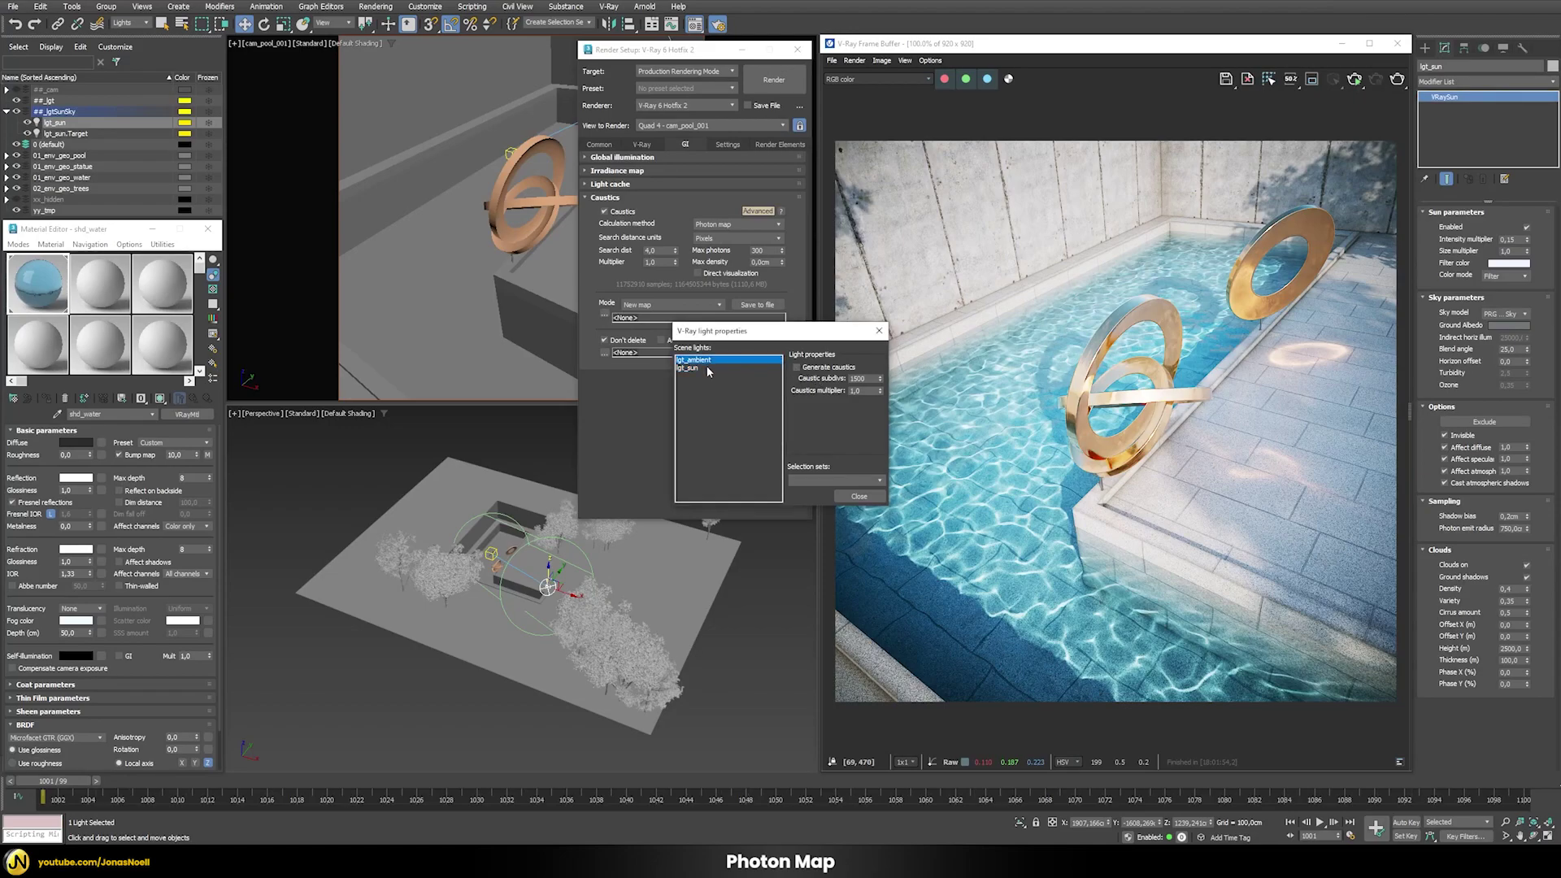
left_click(706, 368)
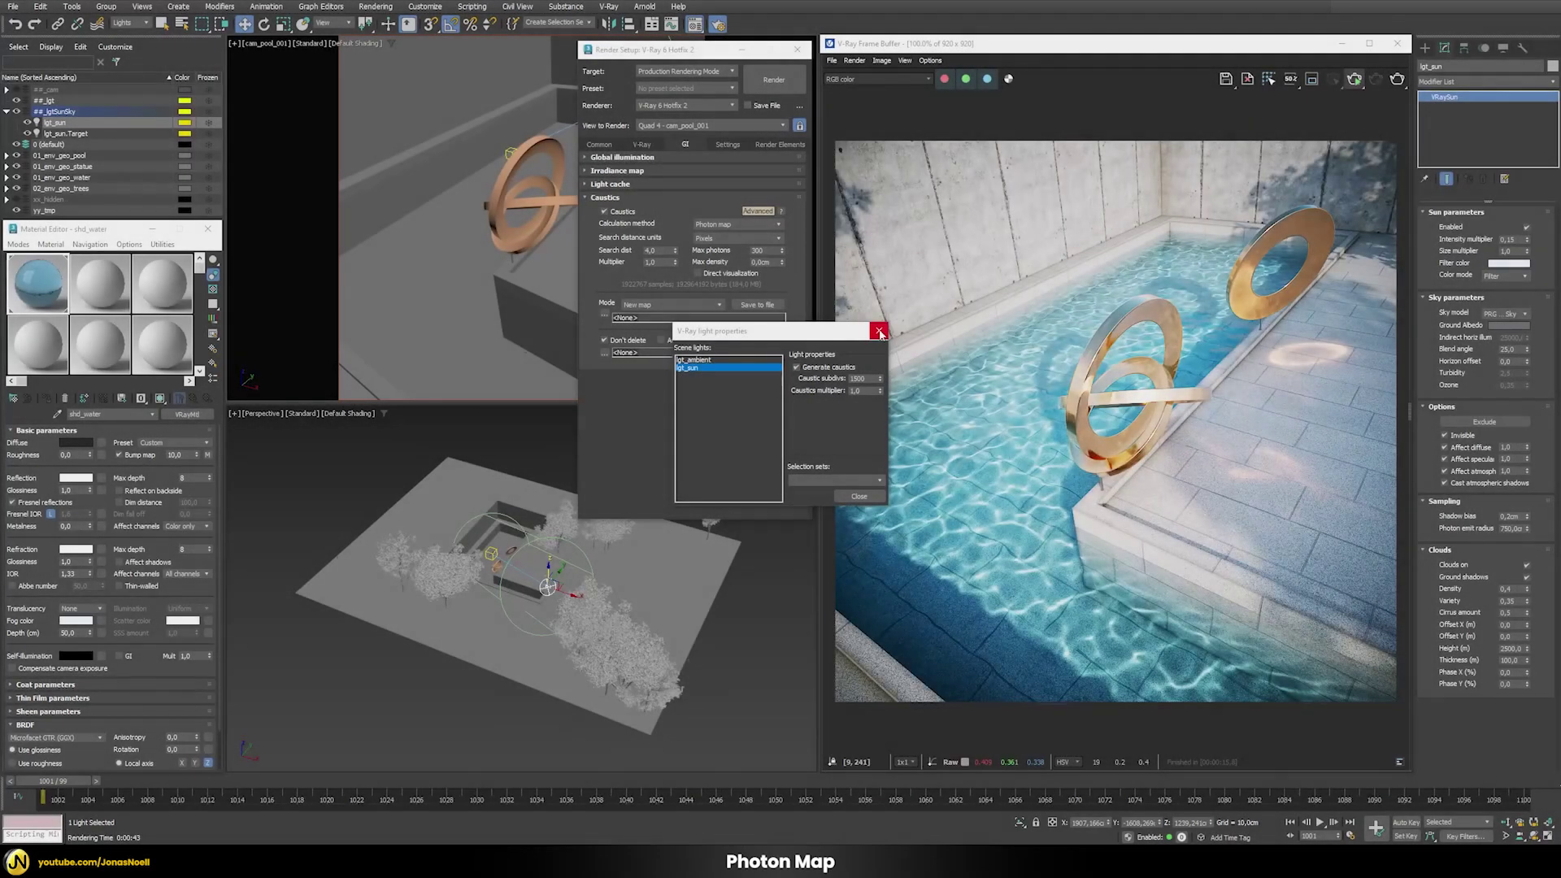
left_click(879, 331)
- Render the pool camera view with the Bucket image sampler and photon map caustics, and return to the caustics settings
left_click(641, 145)
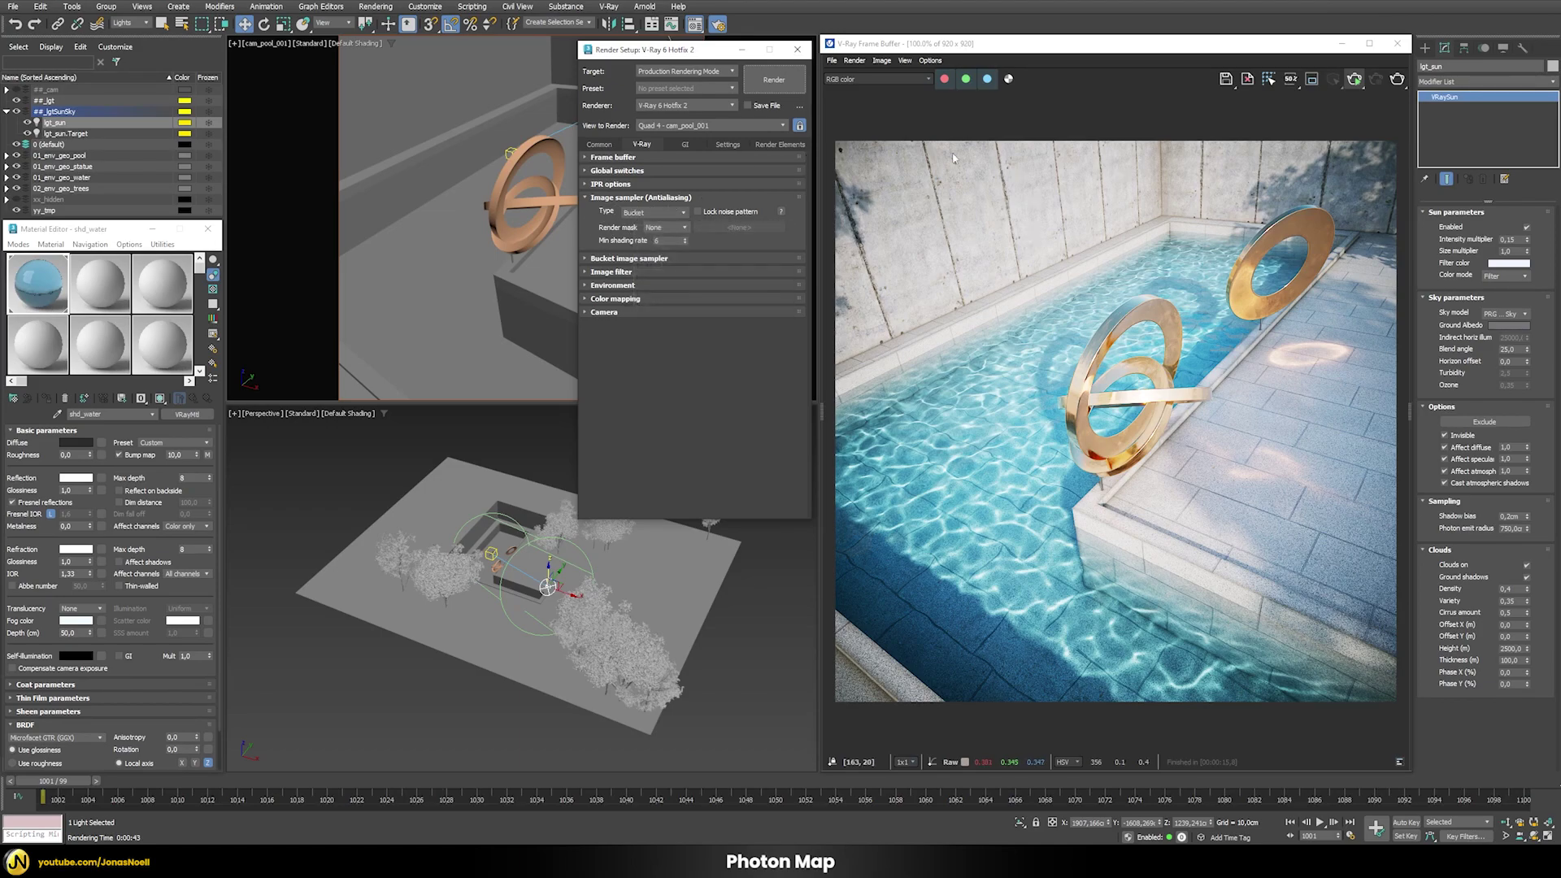
left_click(775, 81)
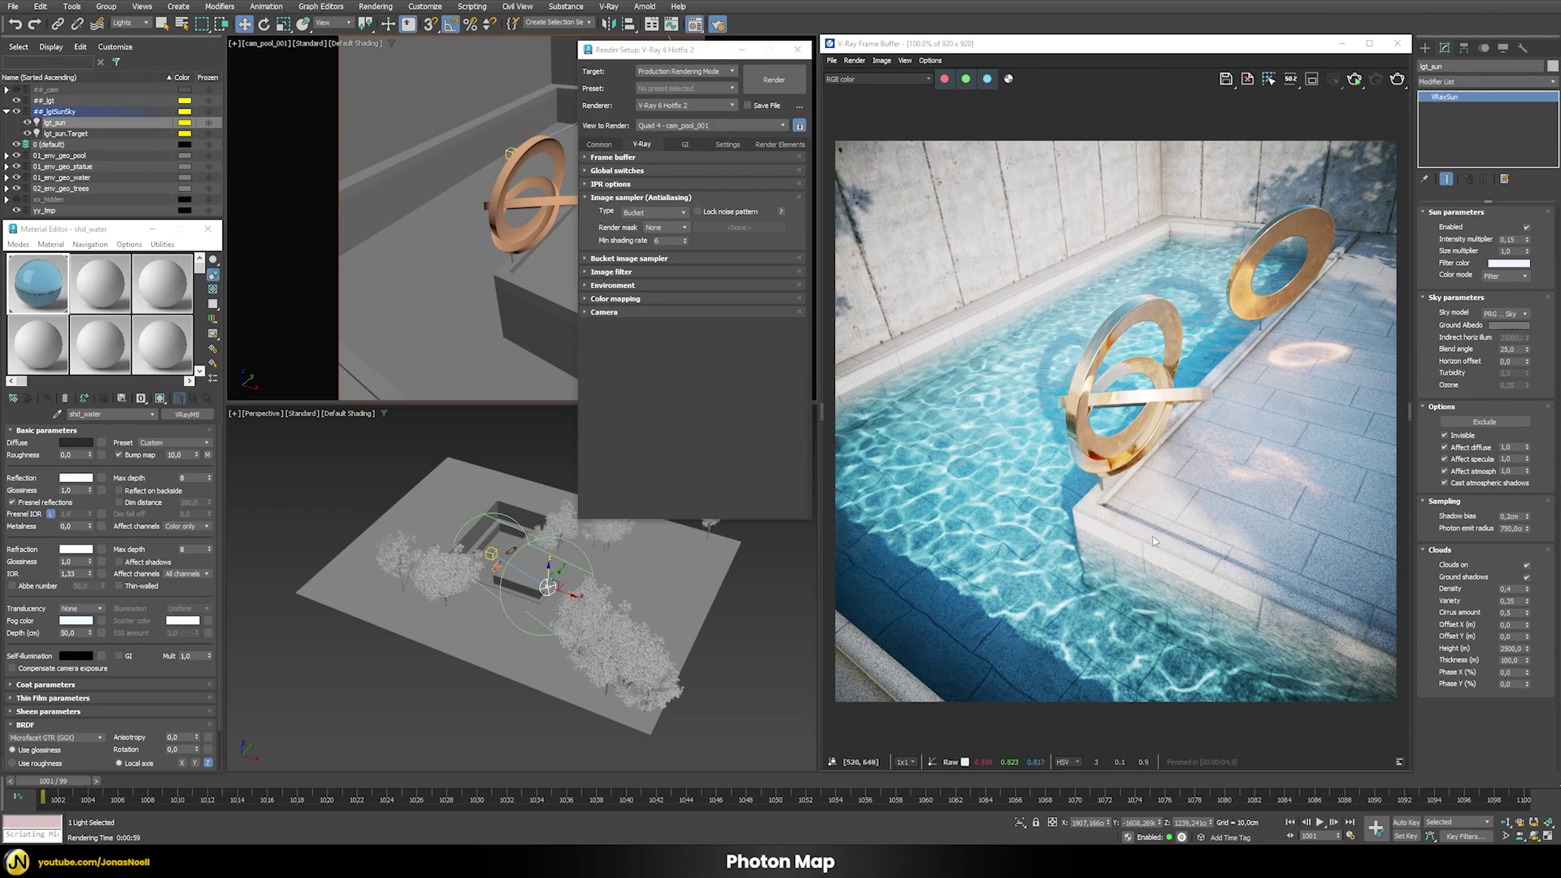
left_click(685, 144)
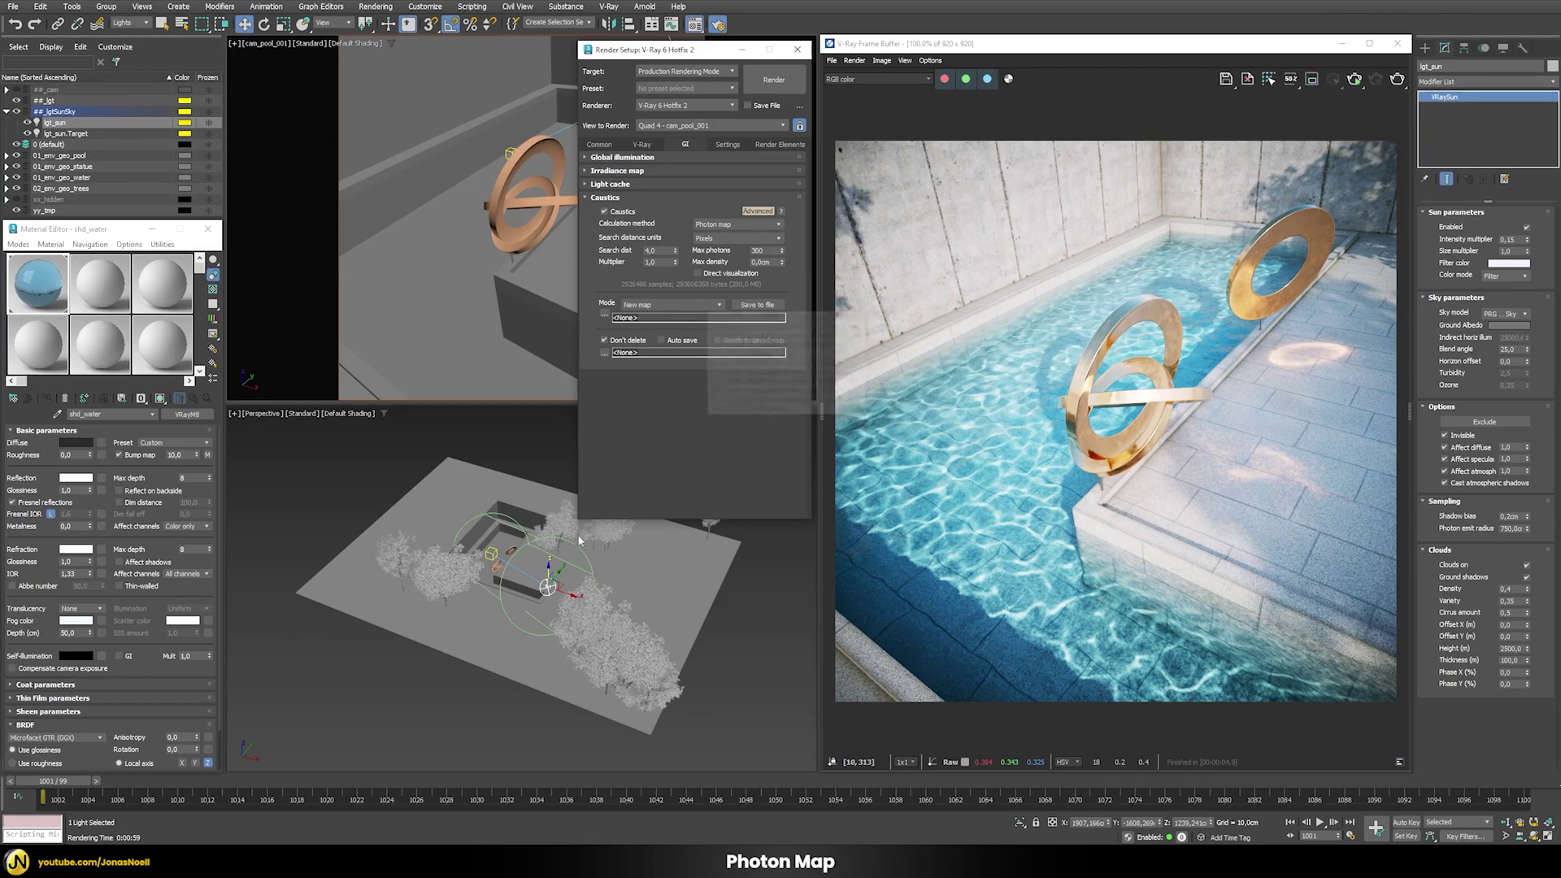
- Reopen the V-Ray light properties for the selected sun light
left_click(558, 560)
right_click(544, 559)
left_click(593, 681)
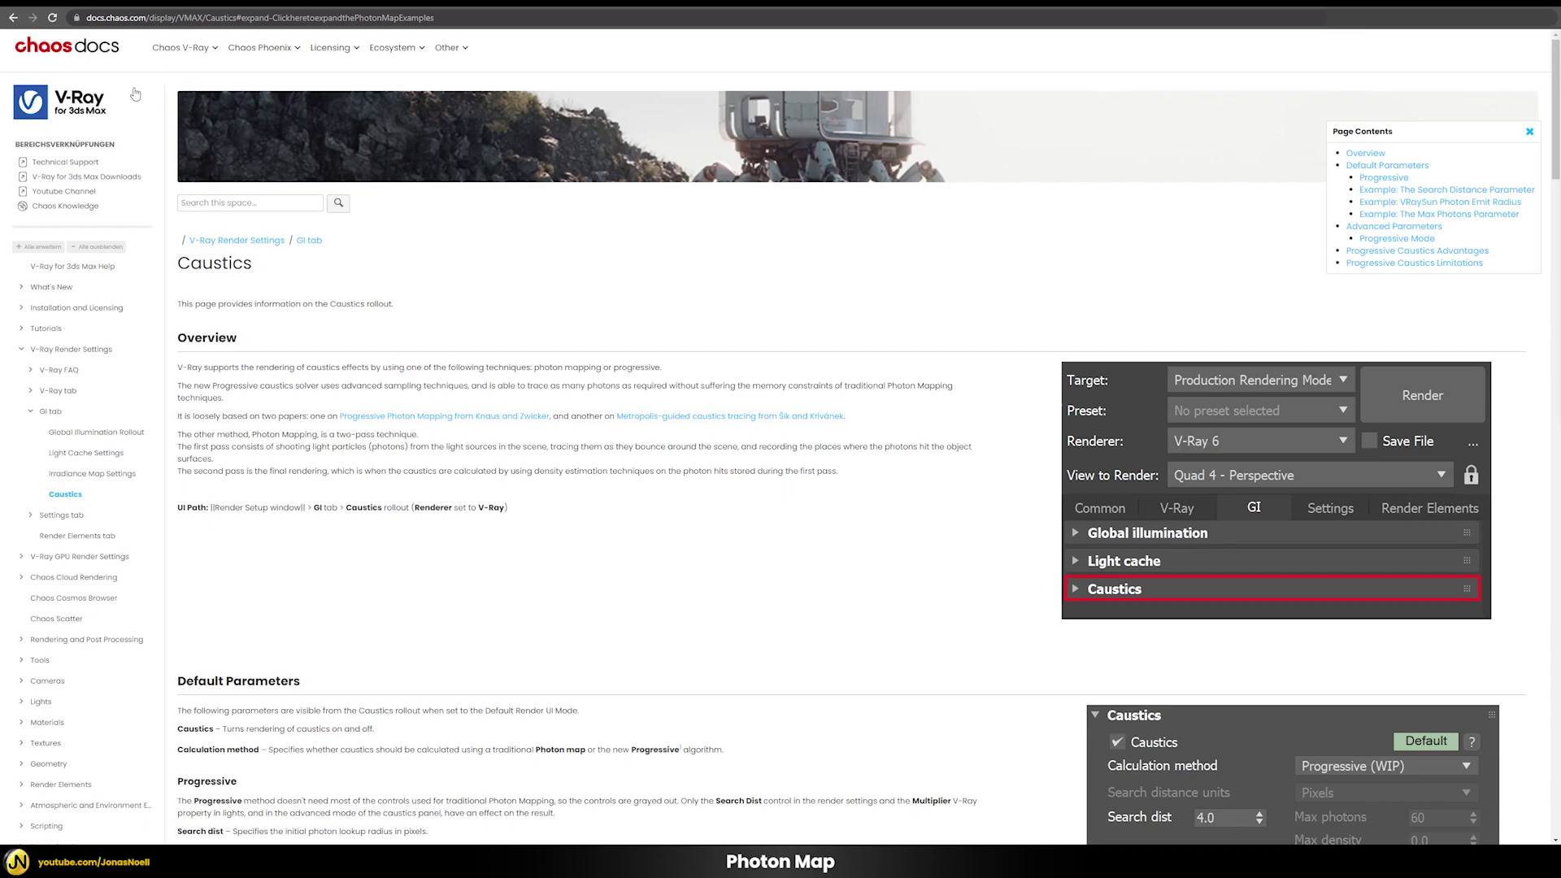
- Read the Caustics page of the Chaos documentation and examine the examples for search distance, photon emit radius and max photons
scroll(463, 536, "down", 20)
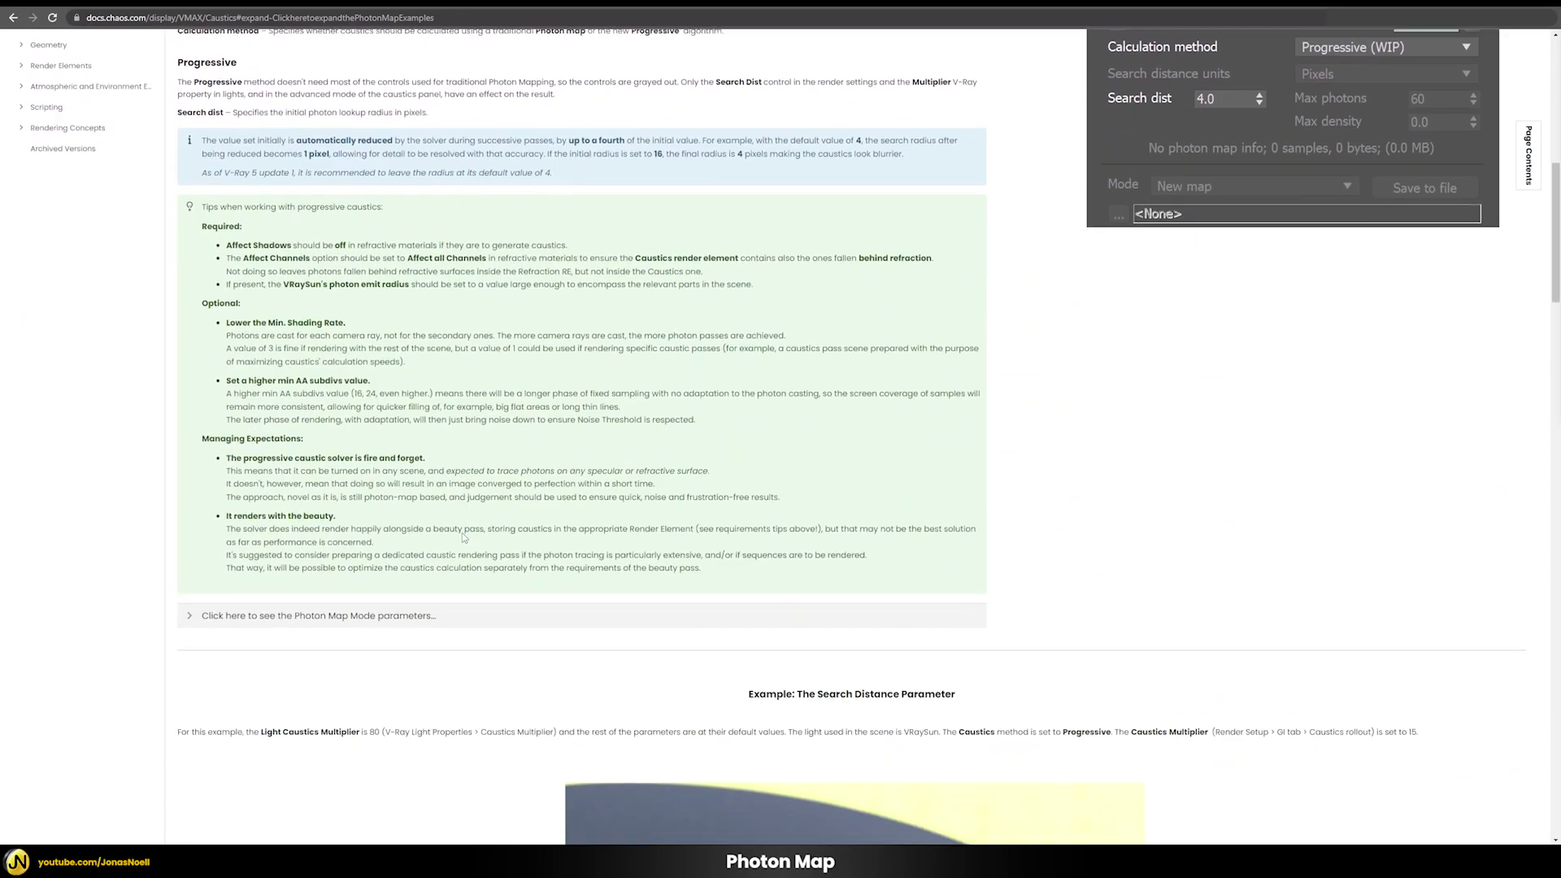
scroll(443, 515, "down", 7)
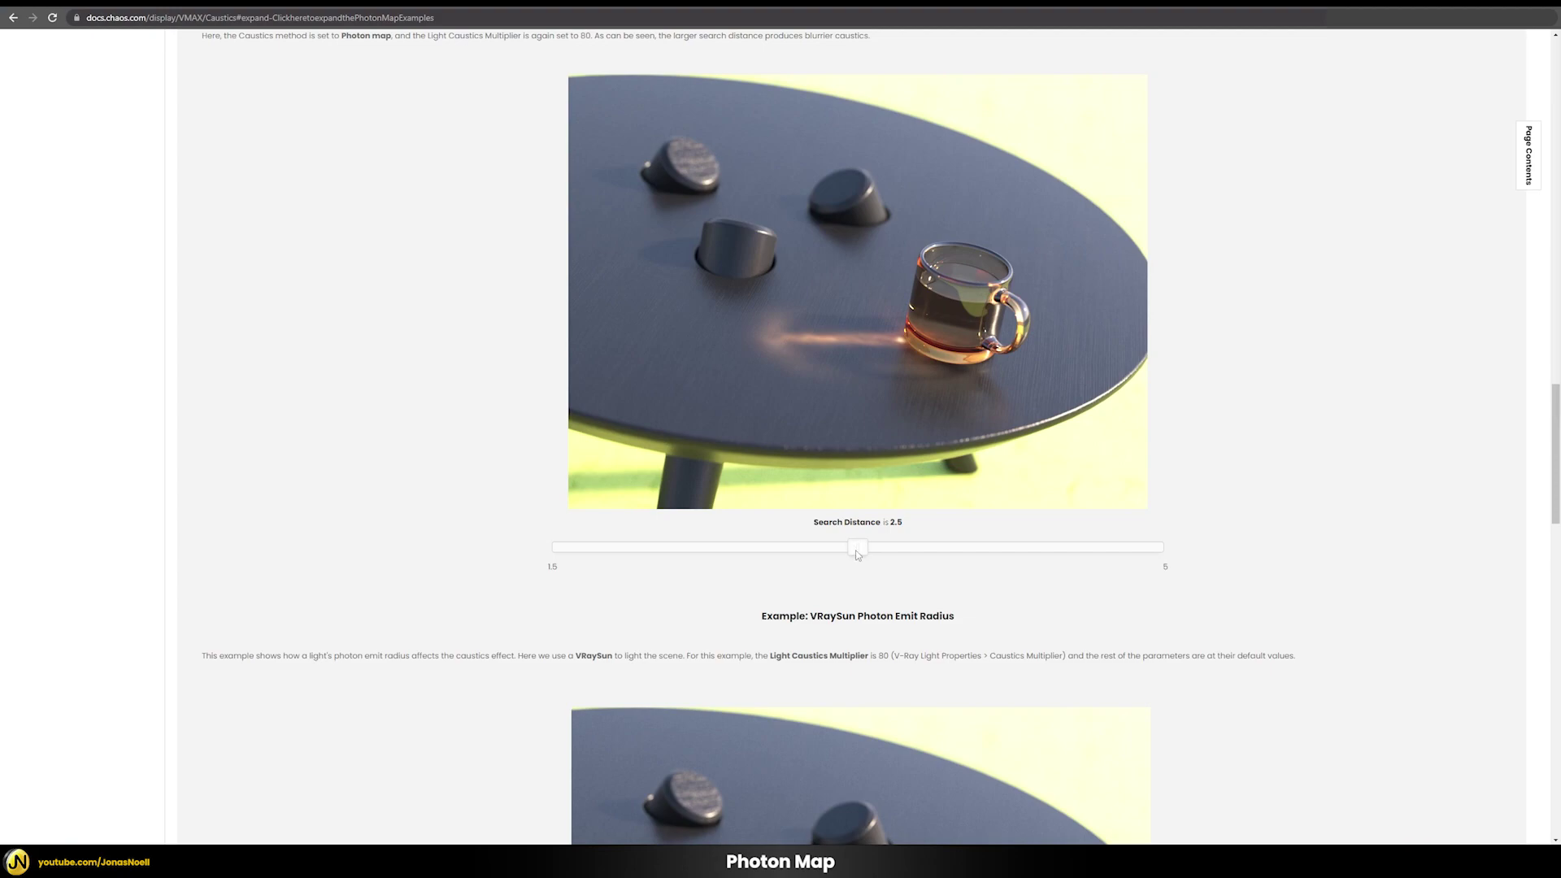
mouse_move(862, 557)
left_mouse_down()
mouse_move(654, 560)
mouse_move(1232, 567)
mouse_move(861, 549)
mouse_move(575, 571)
mouse_move(862, 572)
left_mouse_up()
scroll(866, 537, "down", 6)
scroll(862, 569, "down", 8)
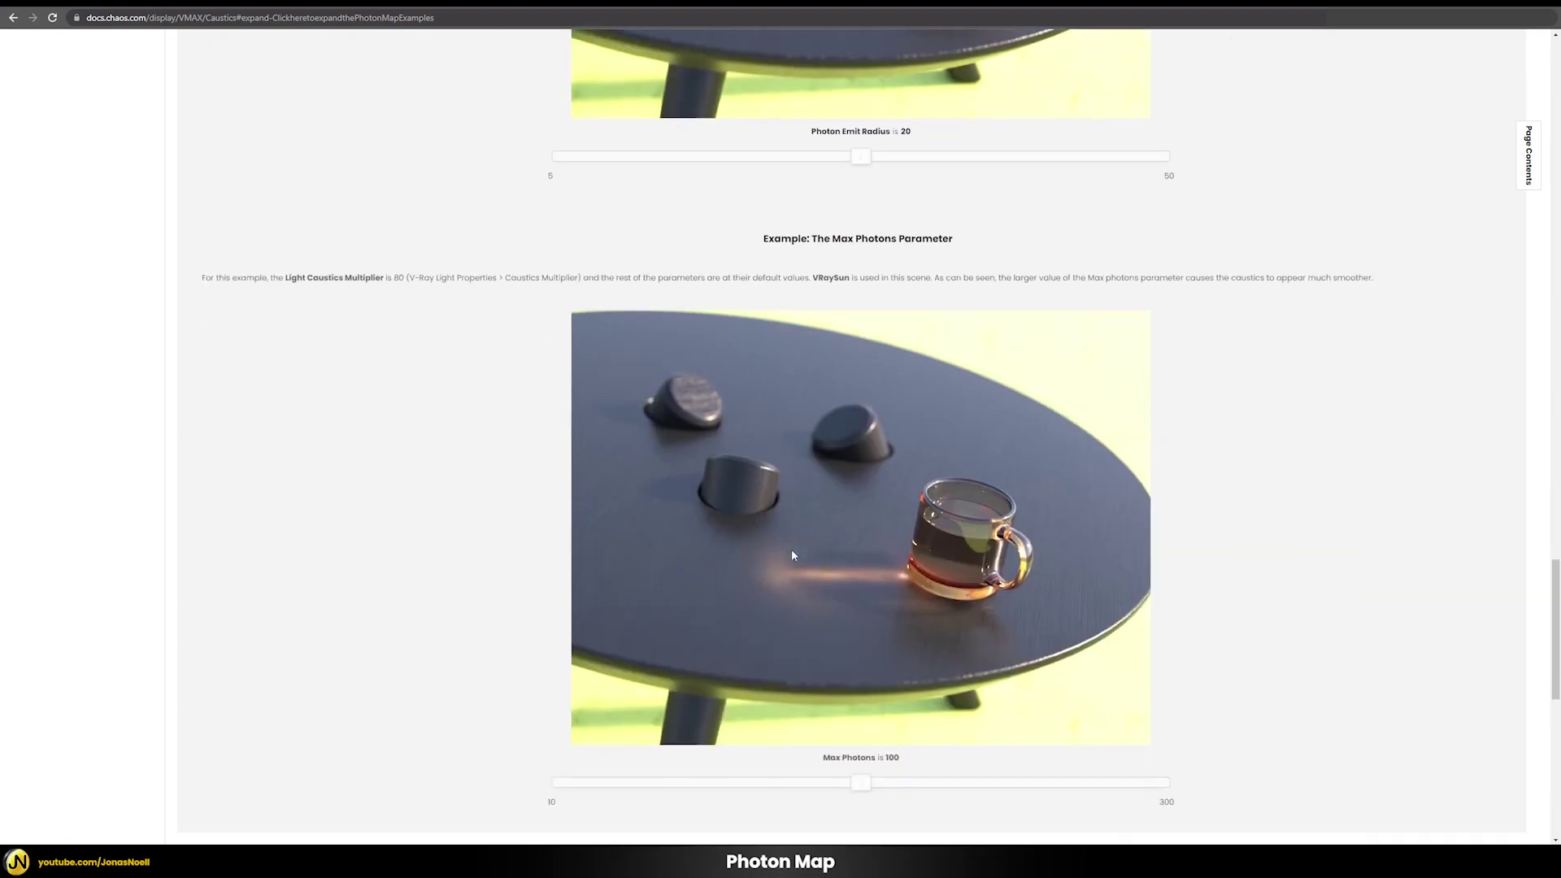
left_click_drag(861, 465, 1015, 465)
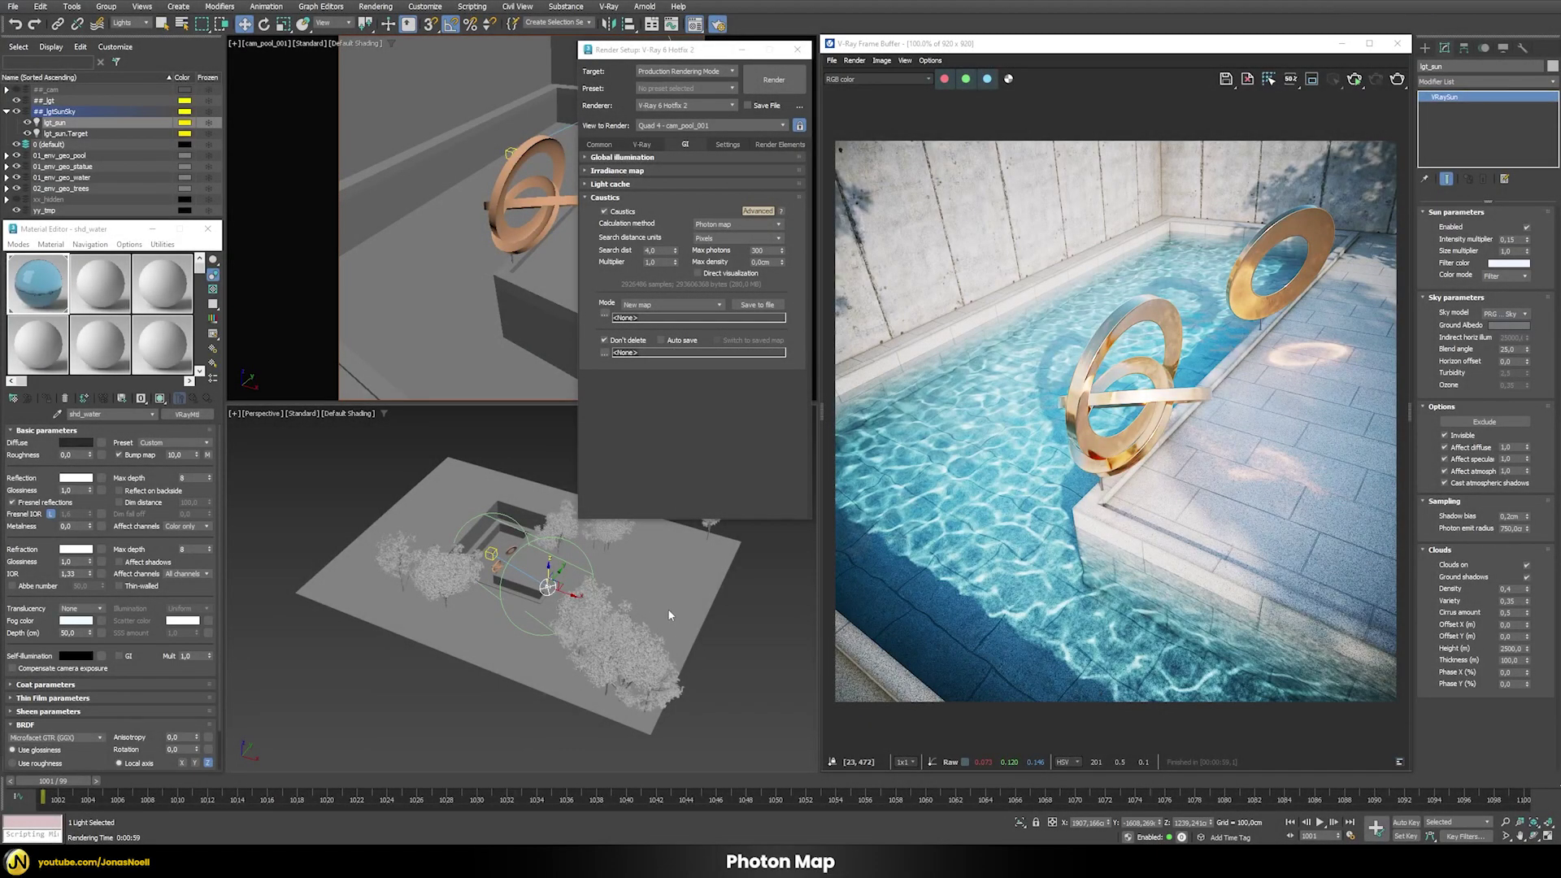
- Increase the caustic subdivisions of lgt_sun in the V-Ray light properties and close the dialog
right_click(515, 555)
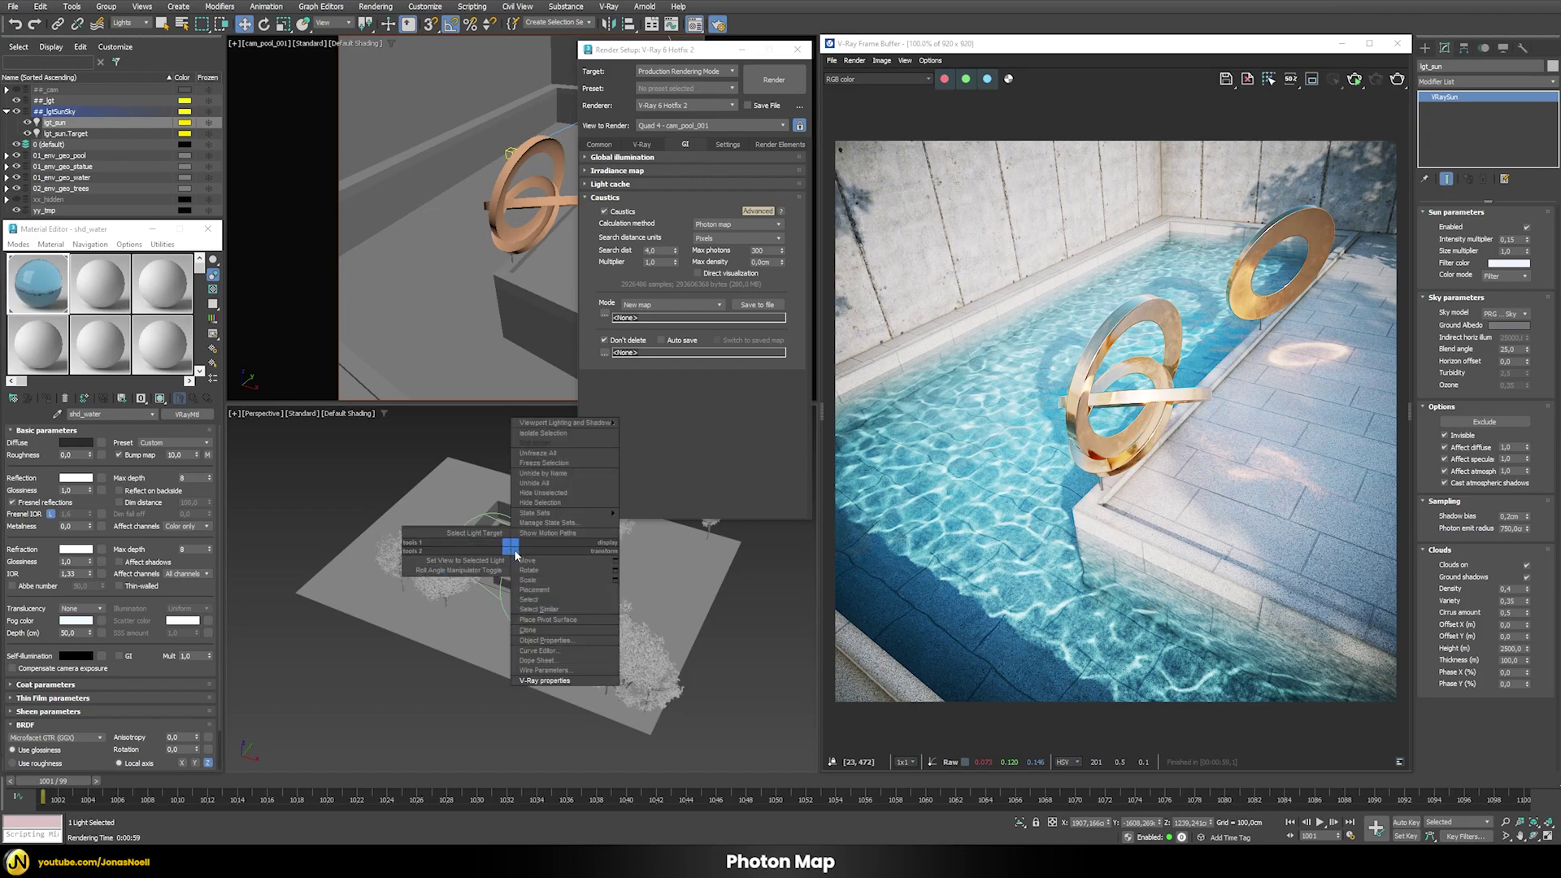
left_click(565, 677)
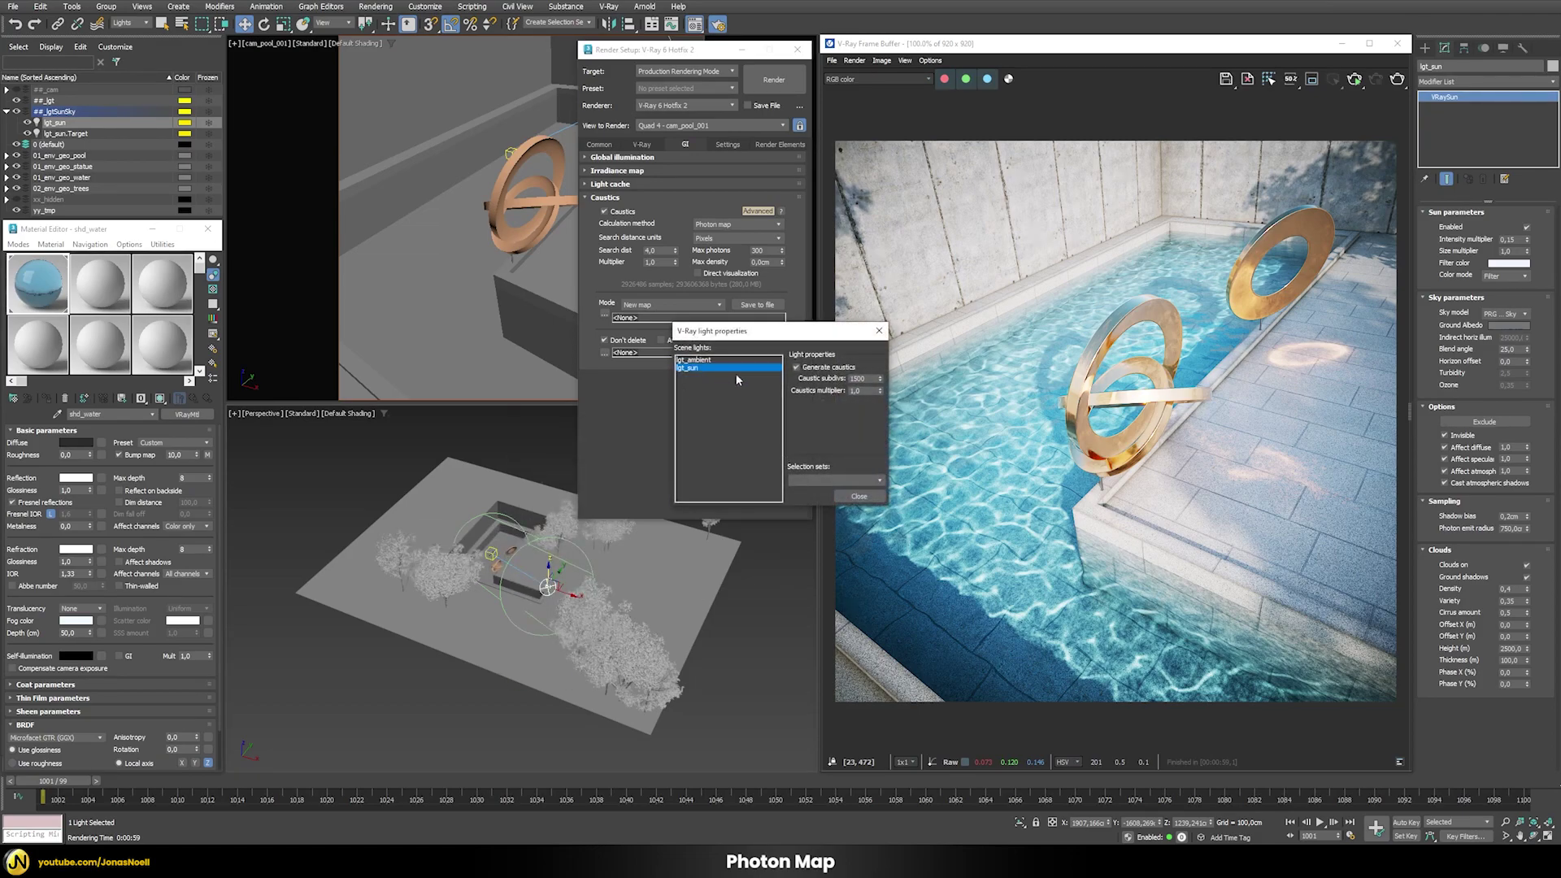
double_click(859, 379)
type("50")
key("Return")
left_click(859, 497)
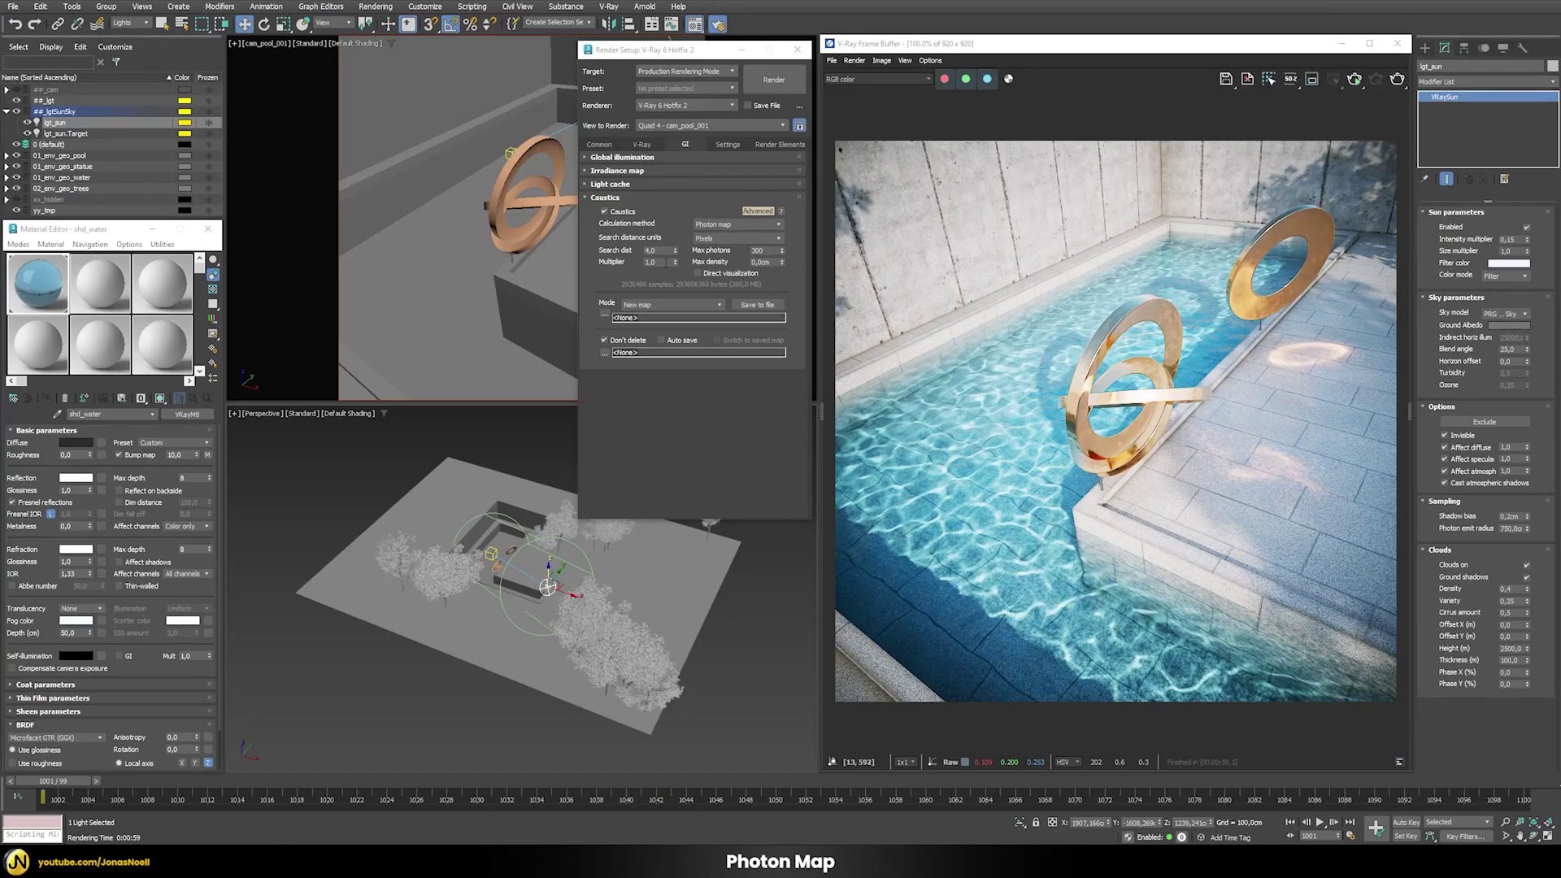
- Set the photon map caustics search distance to 2 pixels and the maximum photons to 60
left_click(668, 250)
type("2")
key("Return")
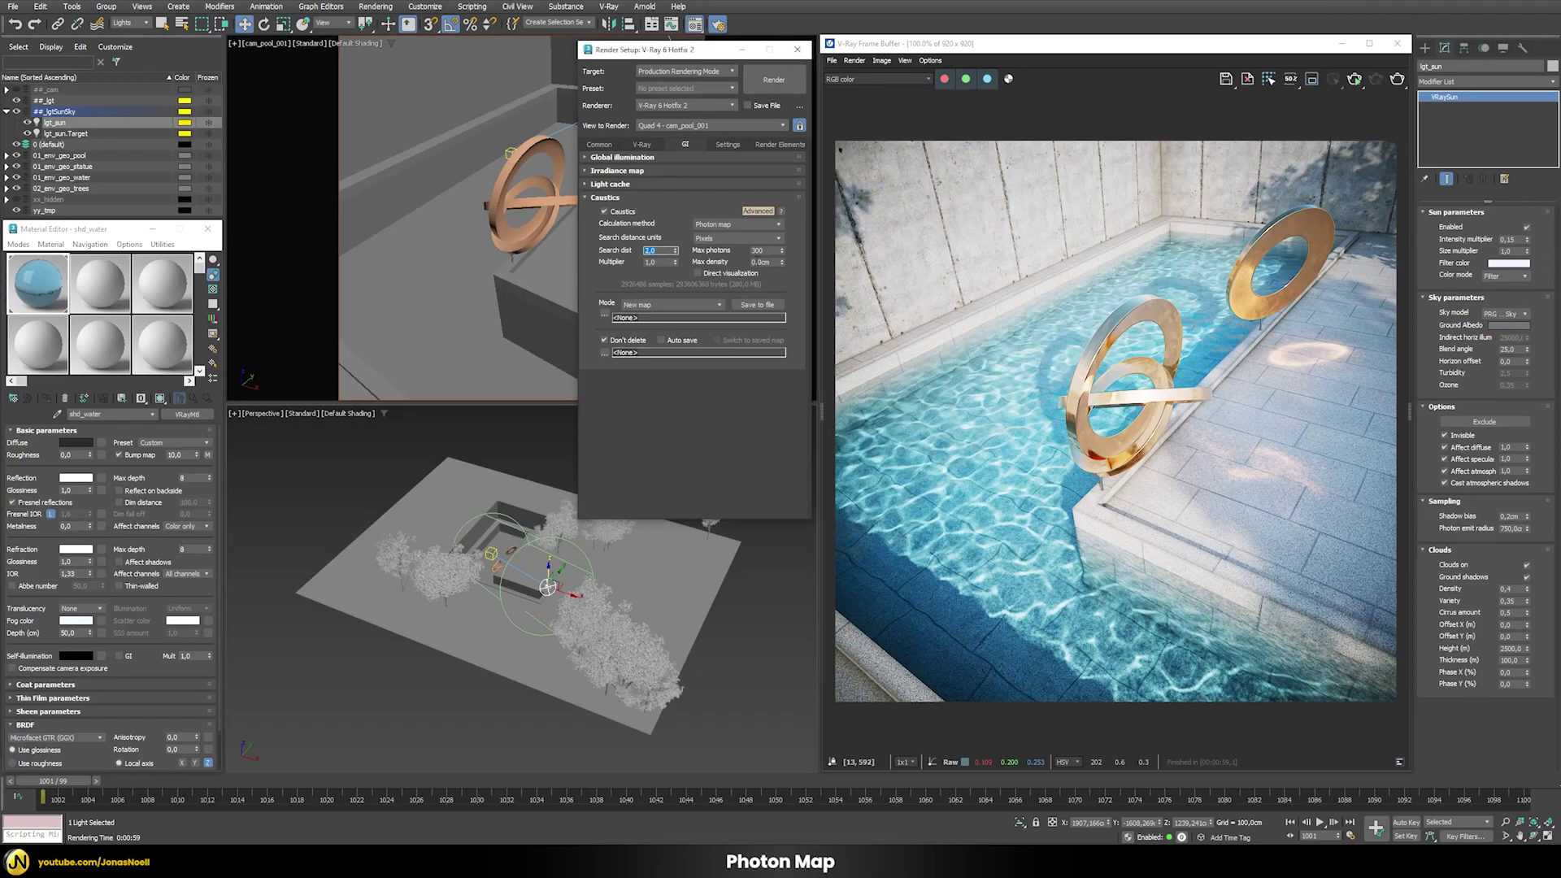
left_click(771, 252)
type("60")
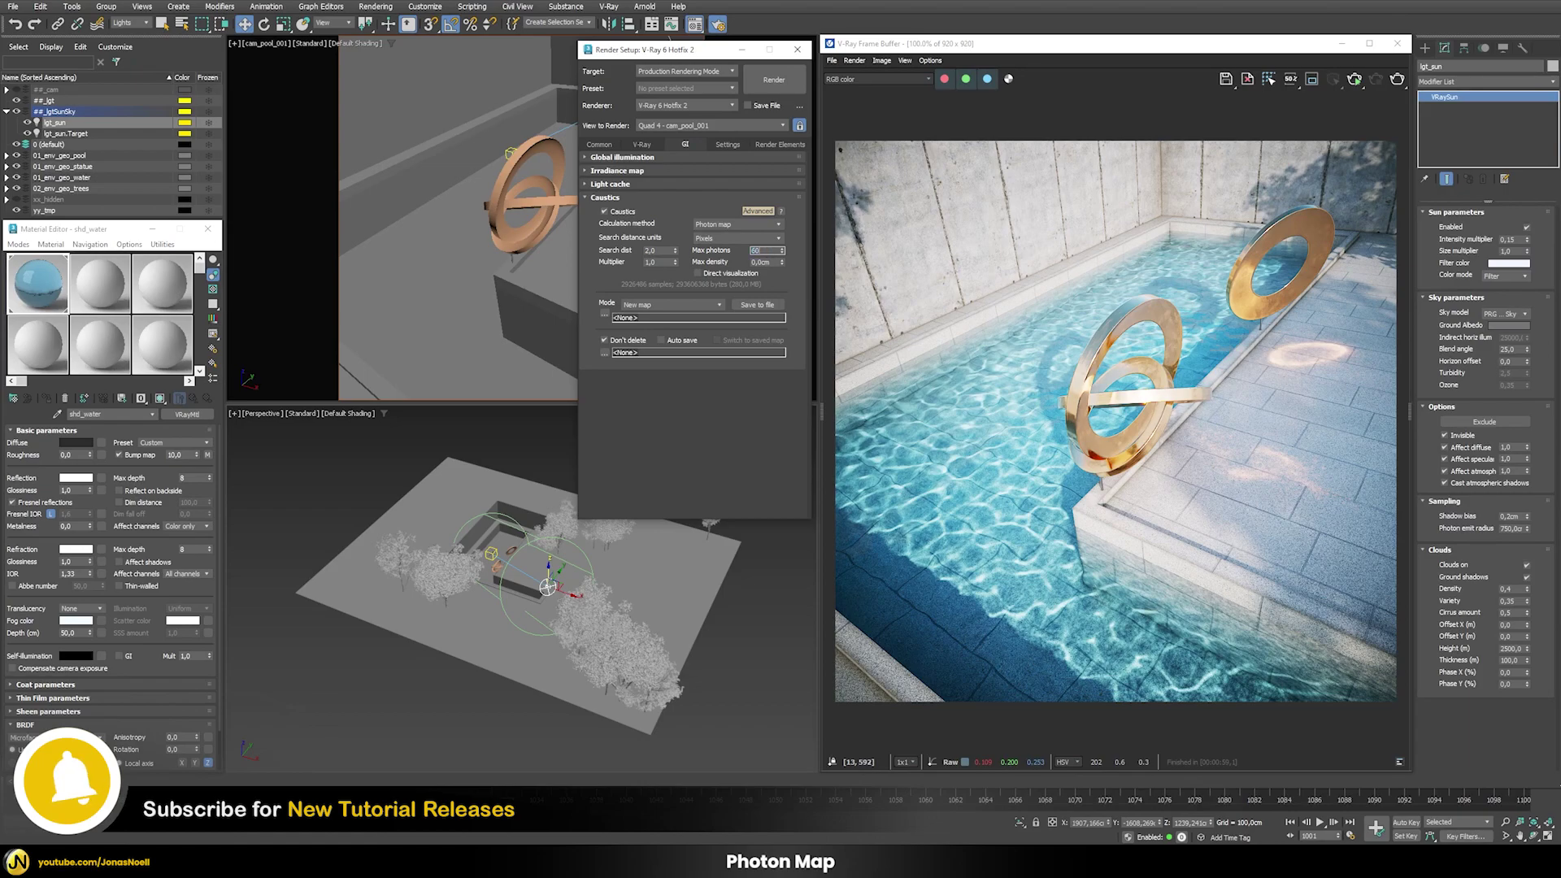
key("Return")
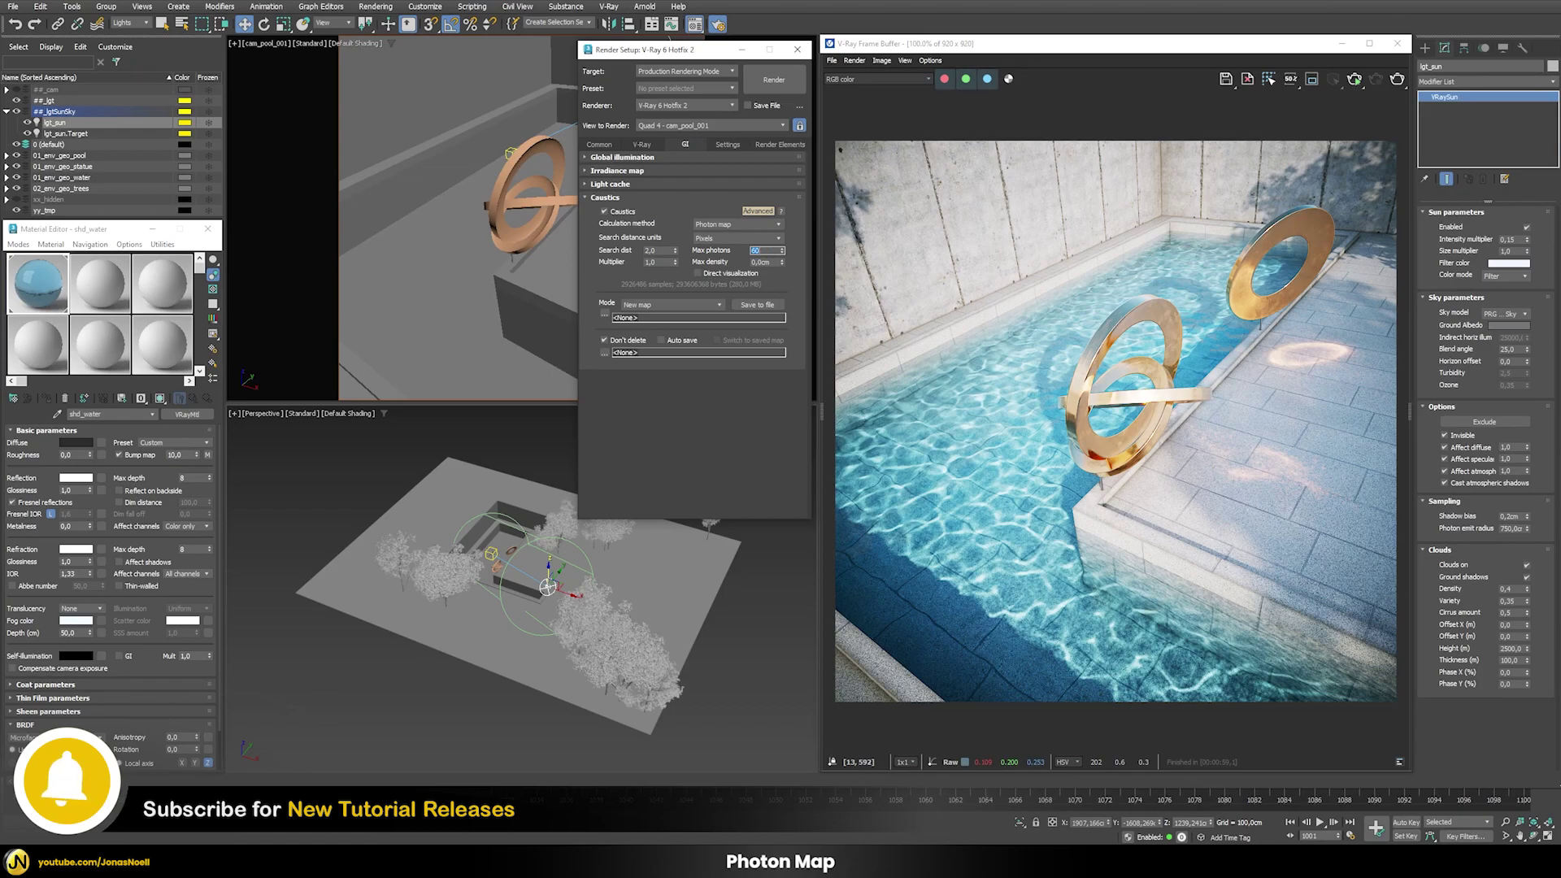
- Enable auto save and switching to the saved map for the caustics photon map, saving it as caustics.vrpmap in the caustics folder
left_click(662, 341)
left_click(604, 353)
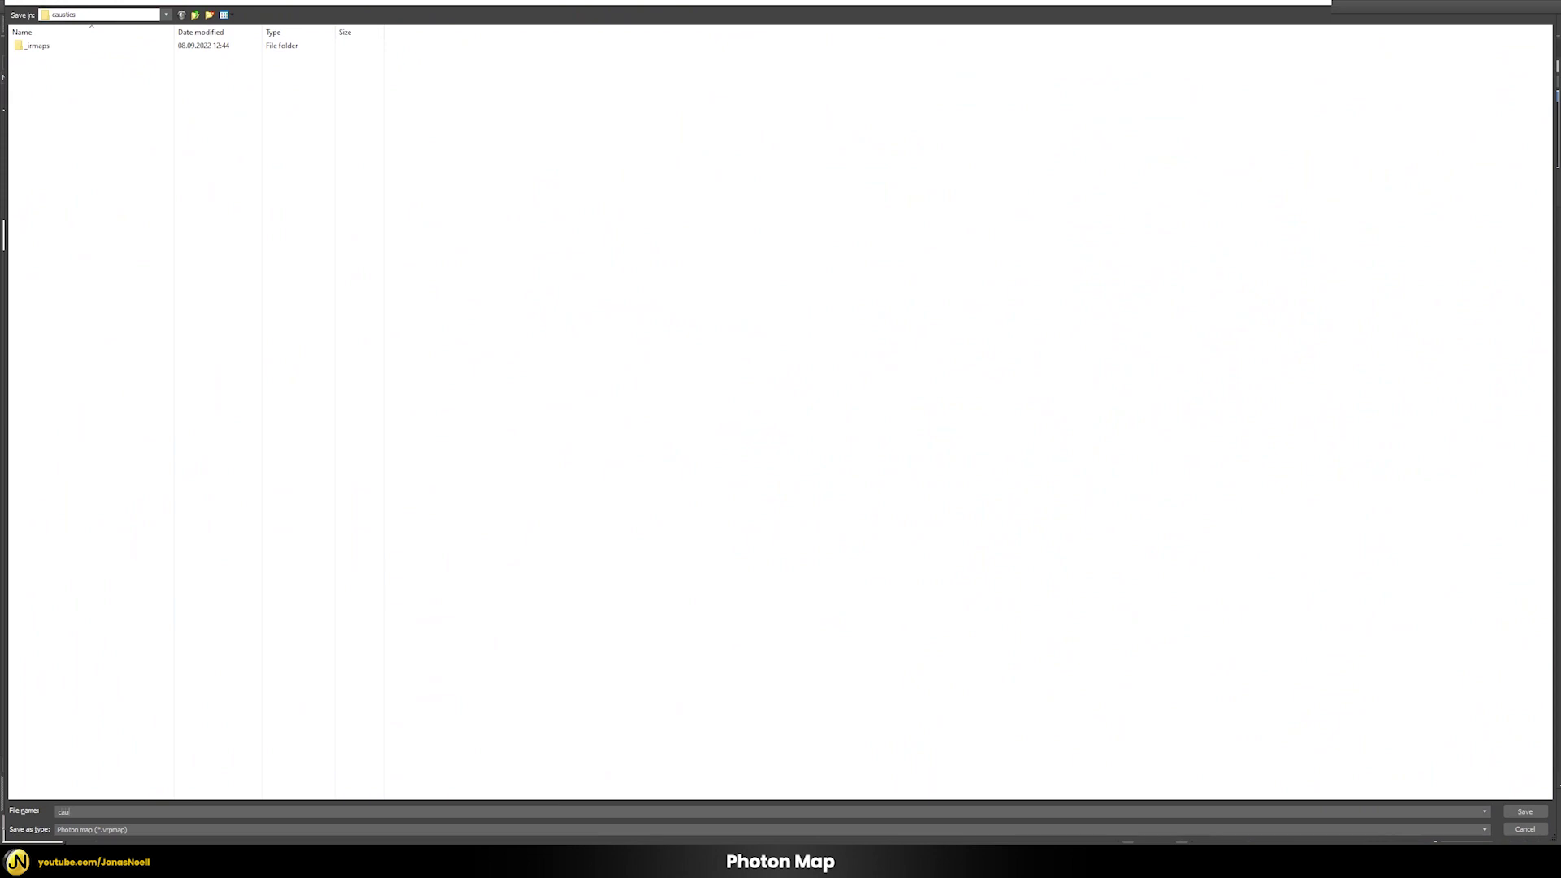
key("Return")
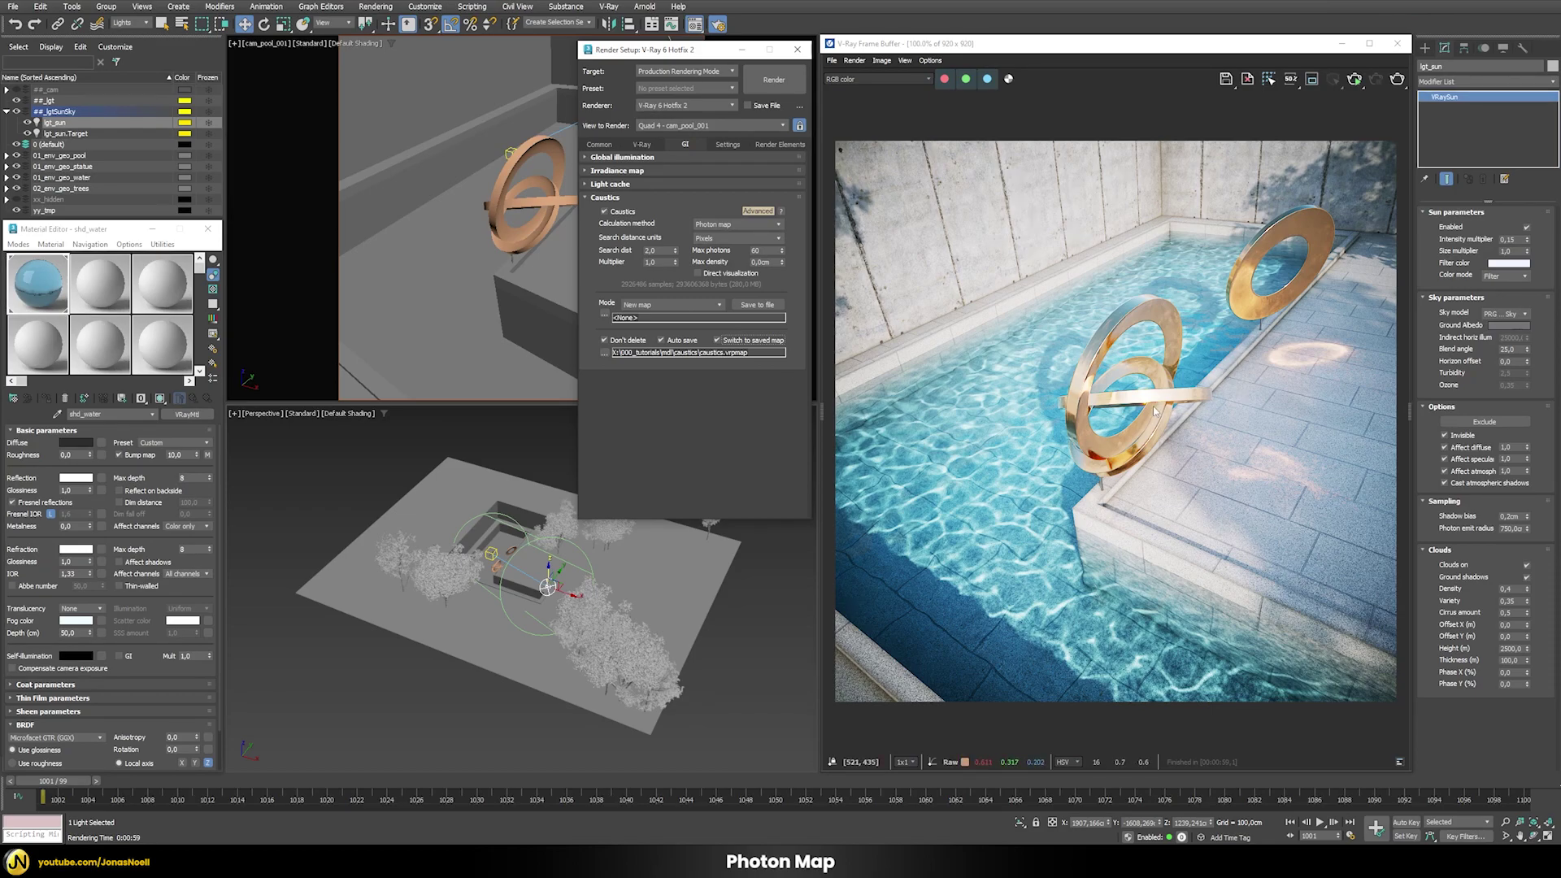
- Render the pool camera view to calculate and save the caustics map, and start another render using the saved map file
left_click(789, 78)
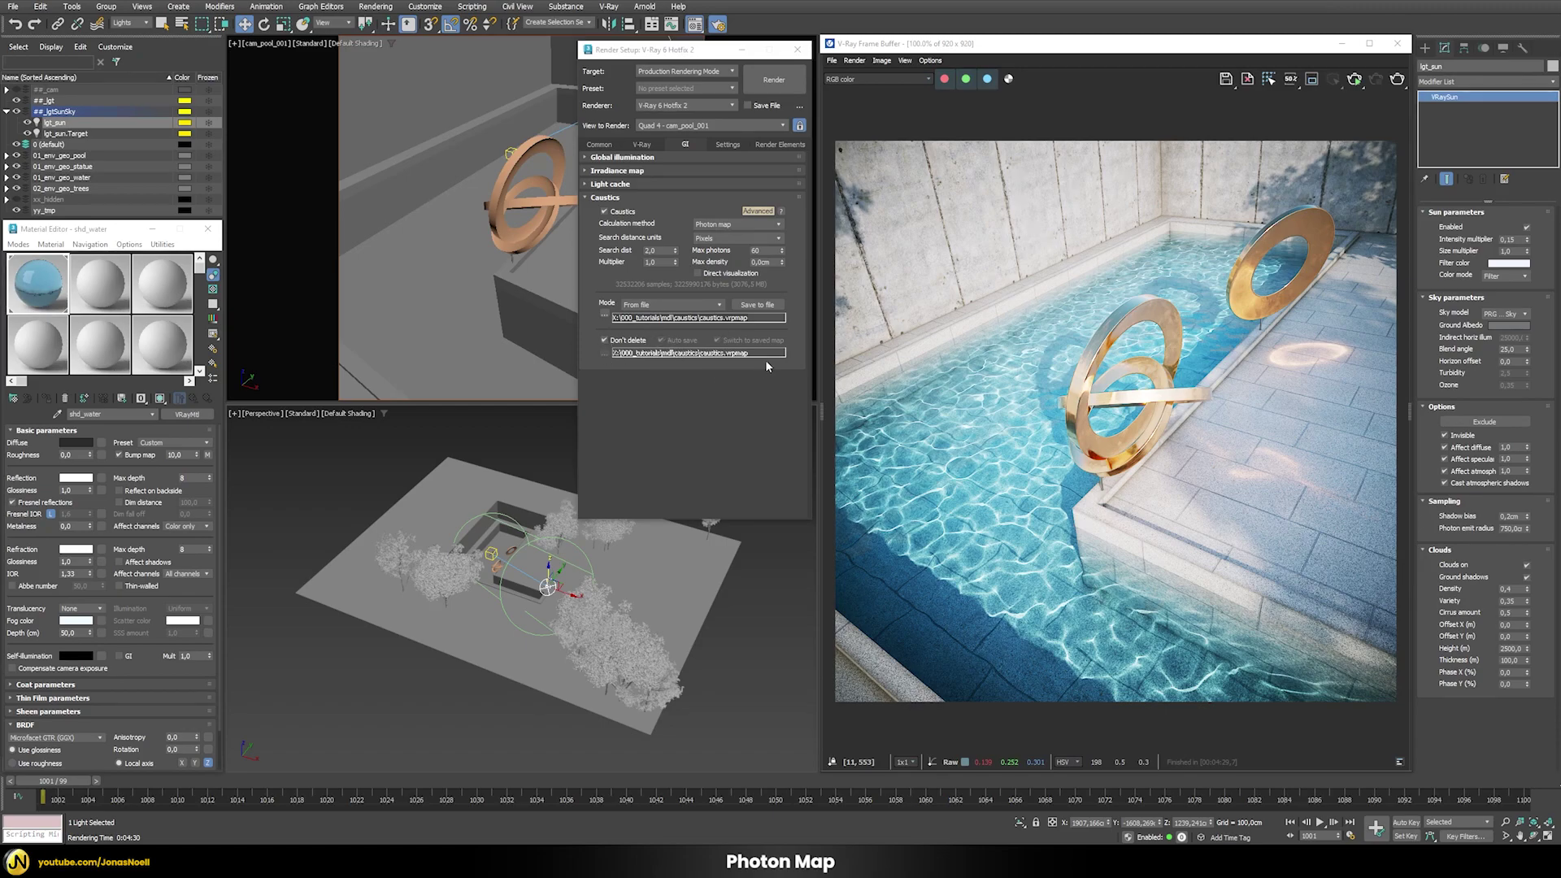
left_click(774, 80)
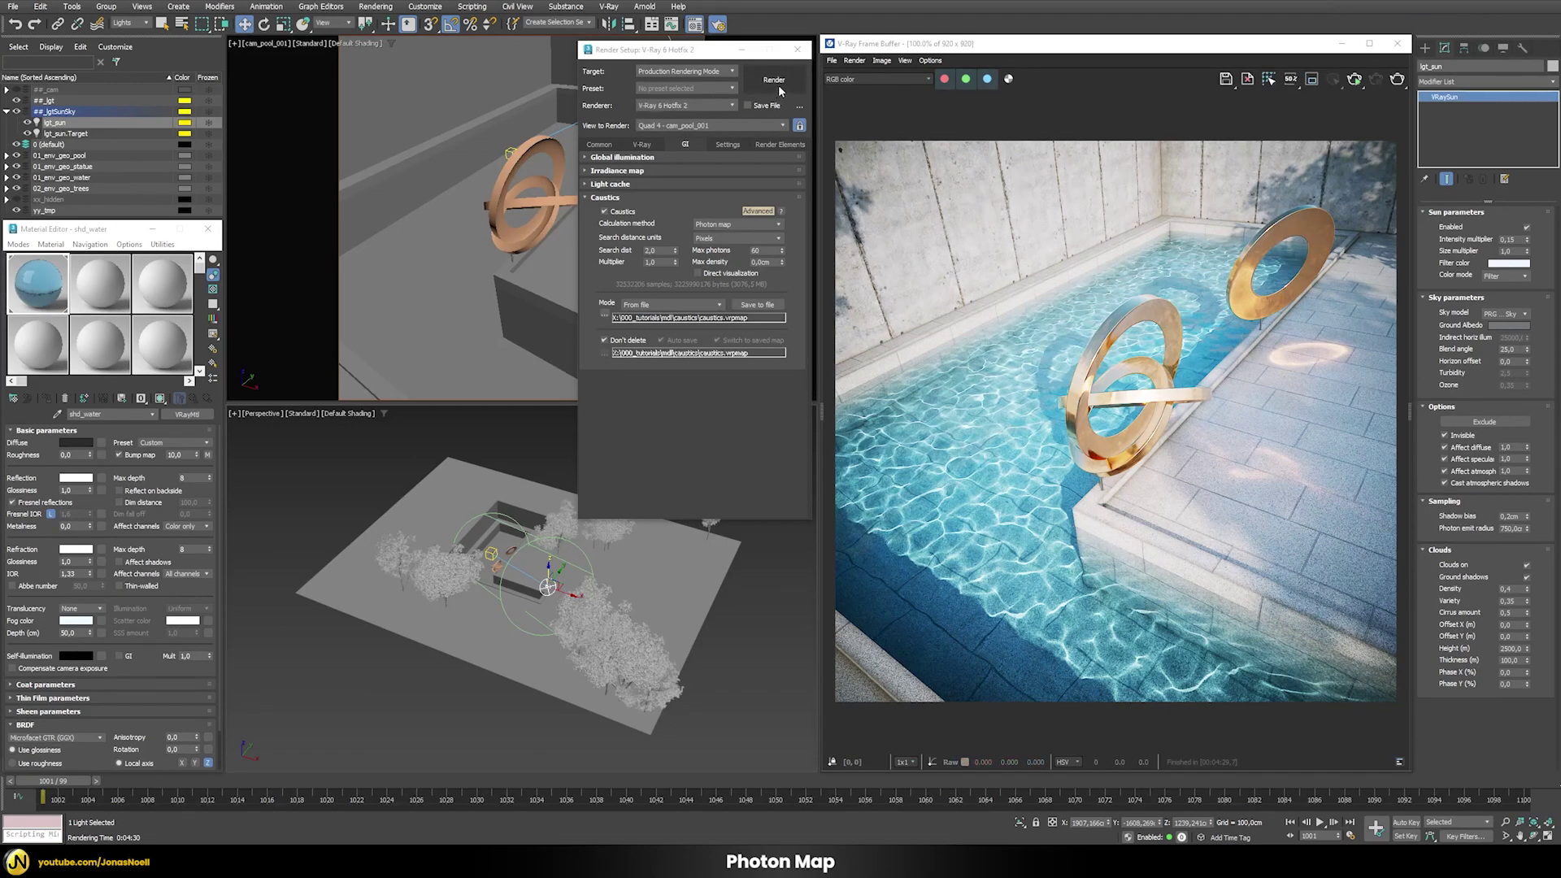